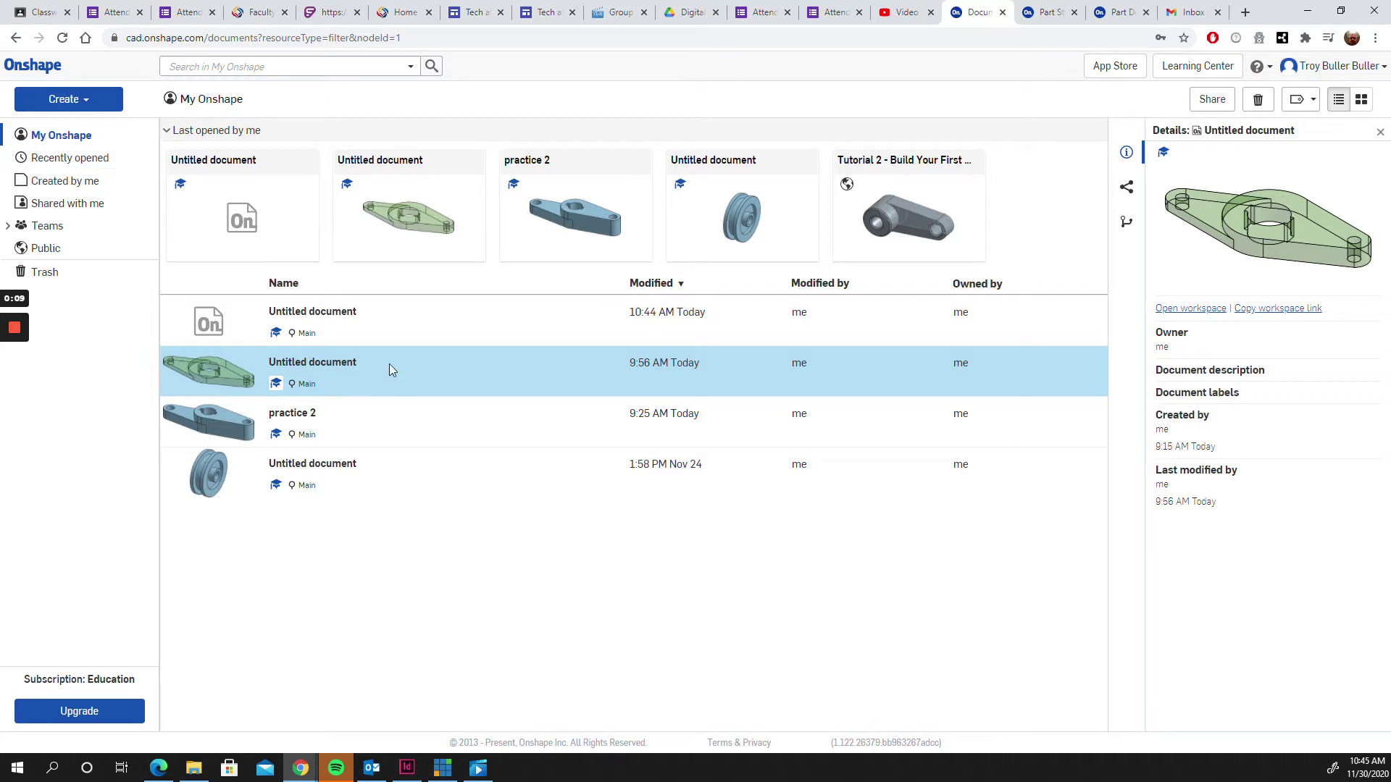
Step: Open the most recently modified untitled document and start editing Sketch 1 in the top view
click(331, 323)
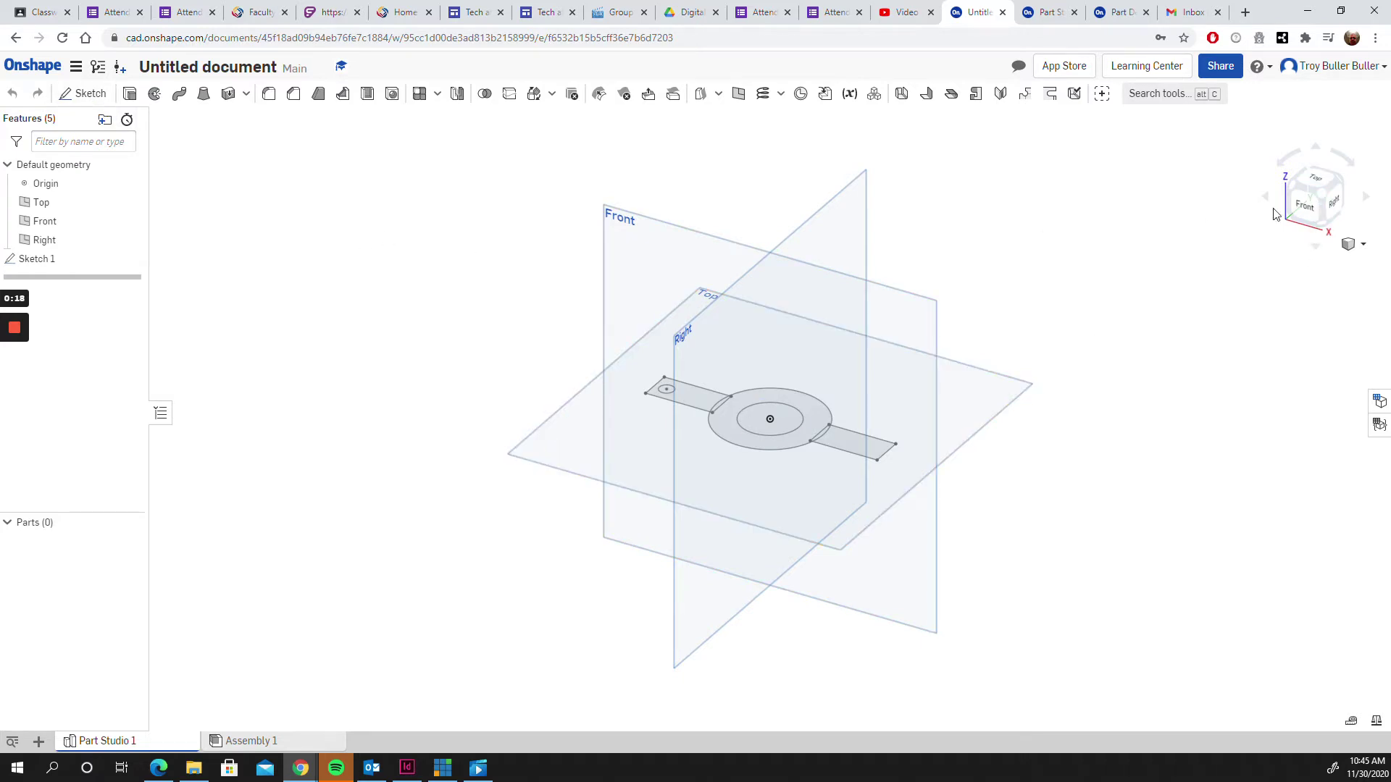
click(1315, 178)
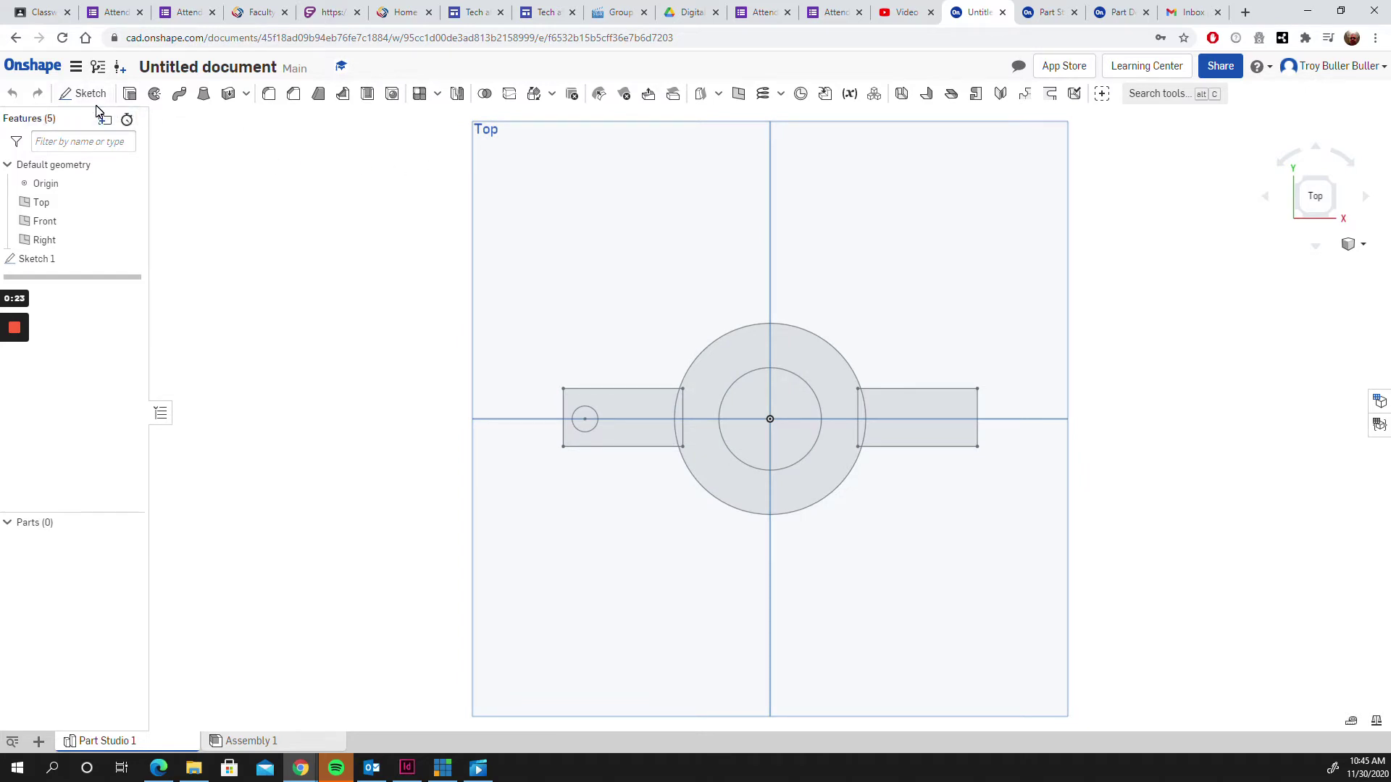
double_click(43, 259)
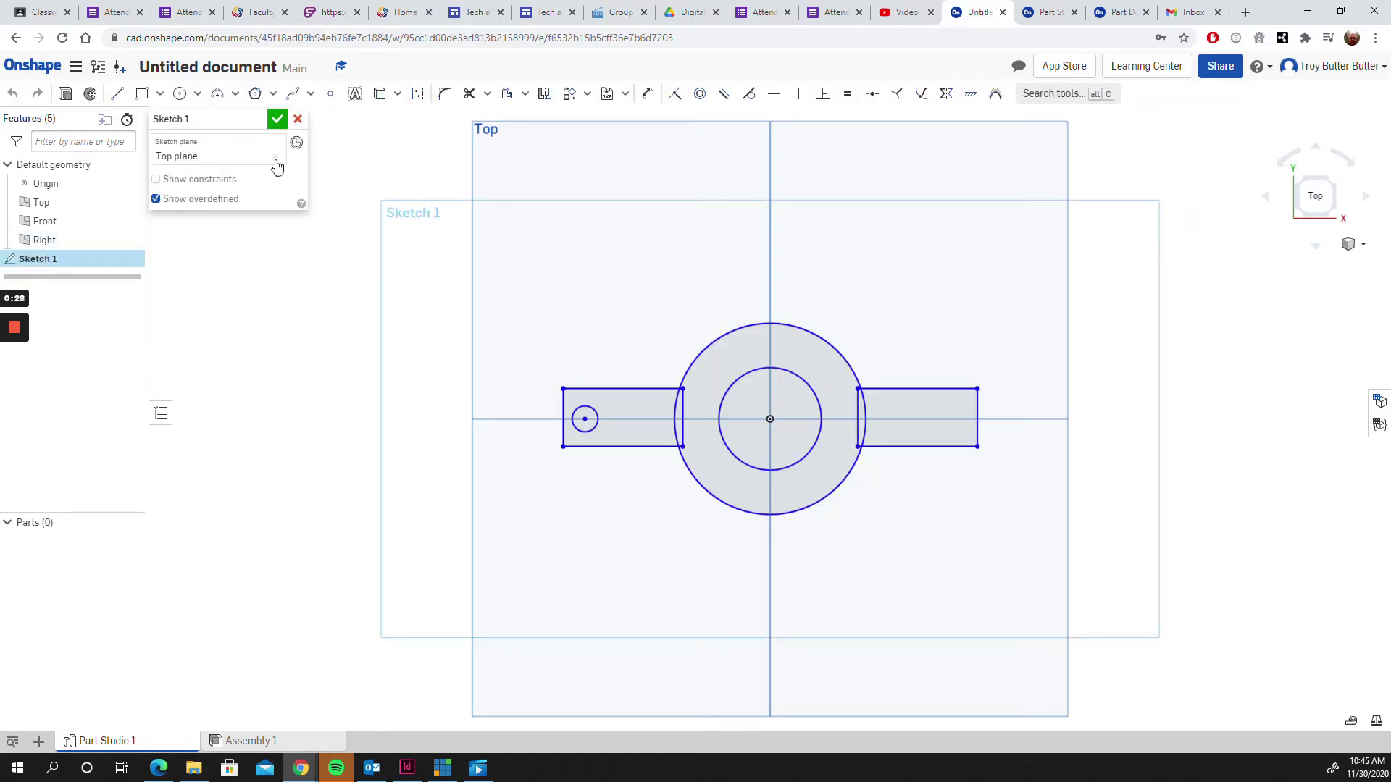
Step: Draw a circle about 0.243 in in diameter near the outer end of the right rectangle, centred on the horizontal axis
click(179, 93)
click(954, 419)
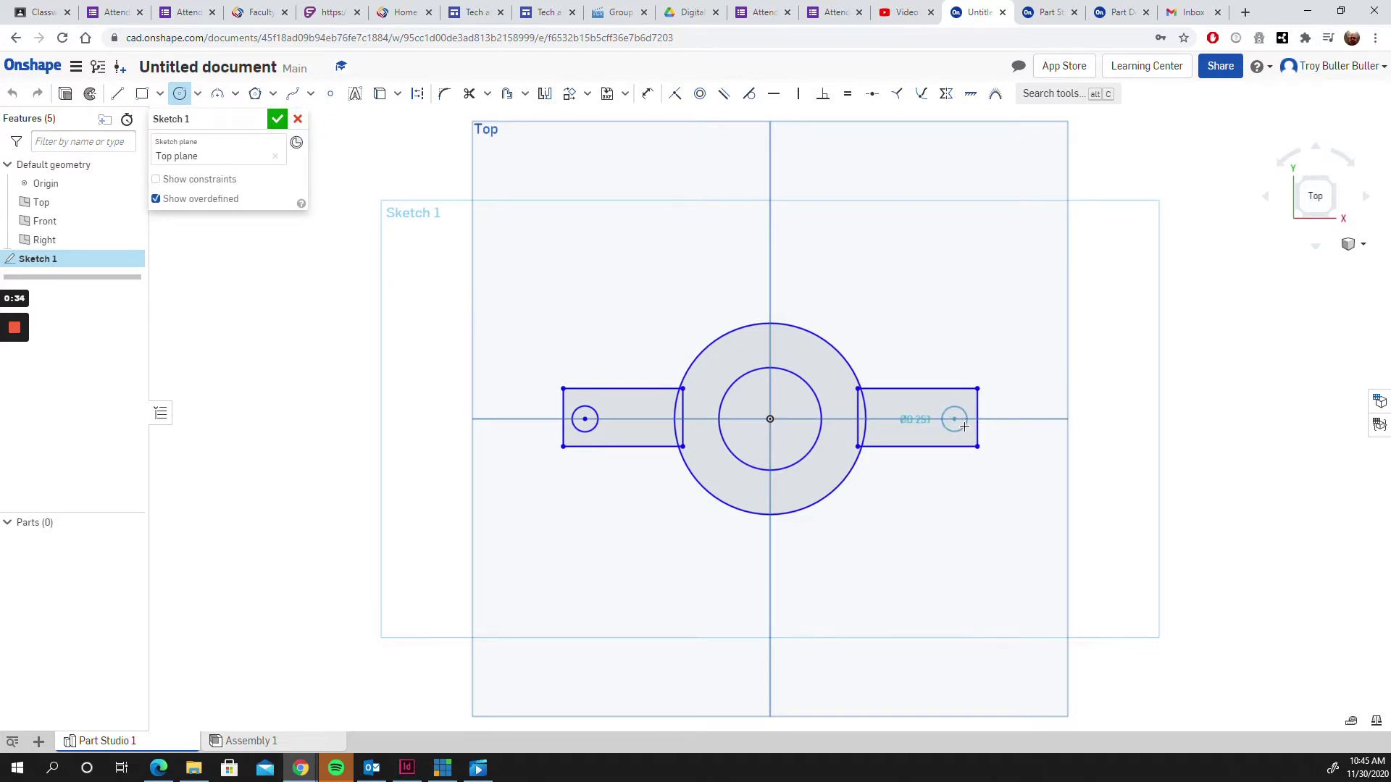
click(964, 426)
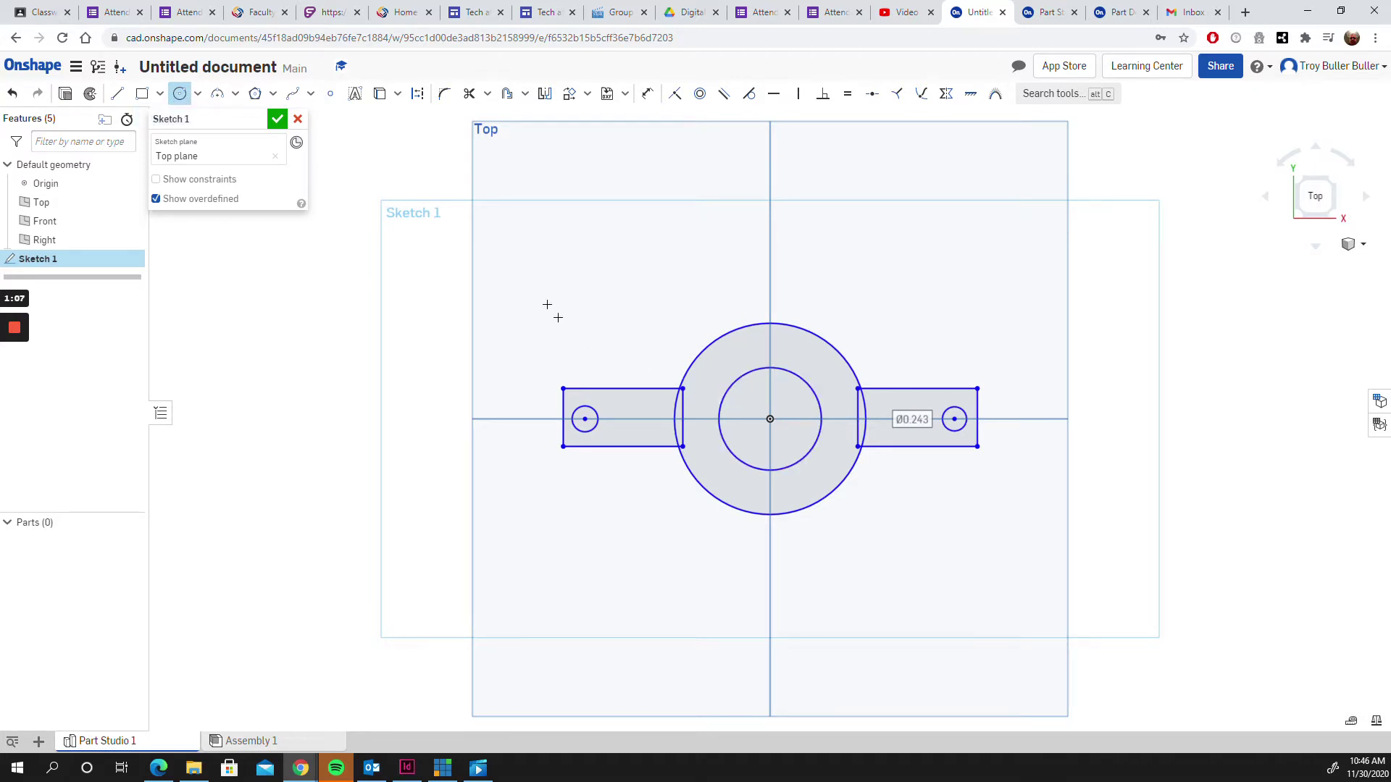
click(529, 241)
click(556, 275)
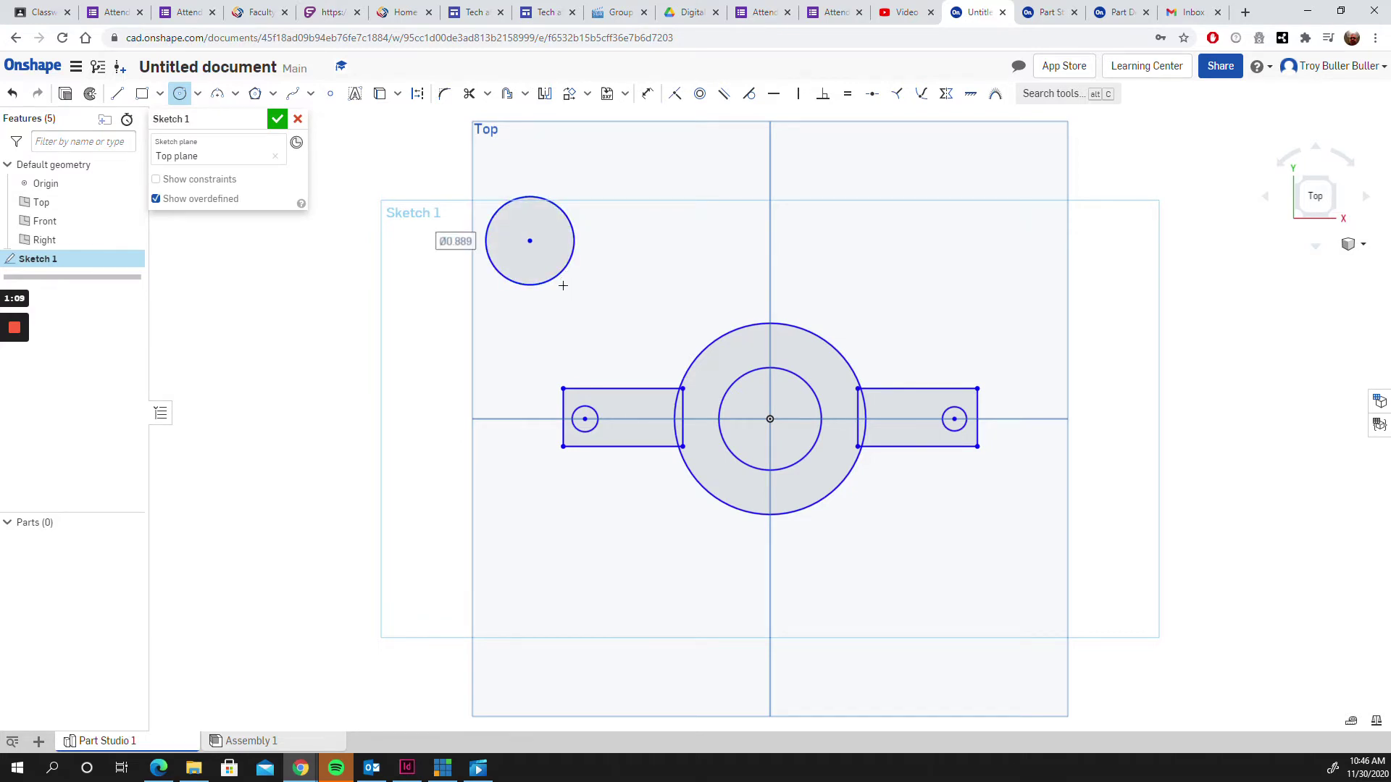
key(ctrl+z)
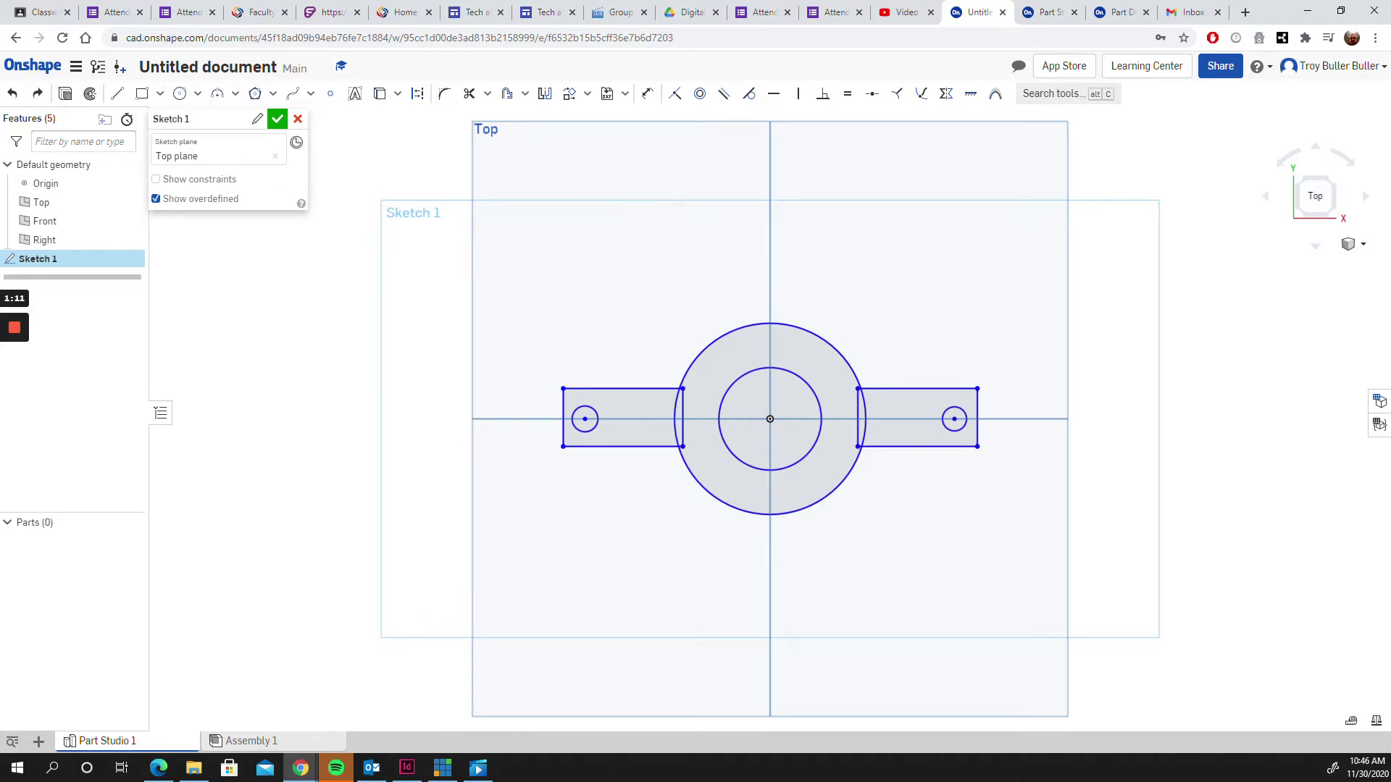
click(180, 96)
click(181, 93)
Step: Start a new solid extrusion of the ring between the two central circles, including the slivers where it overlaps both rectangles
click(806, 455)
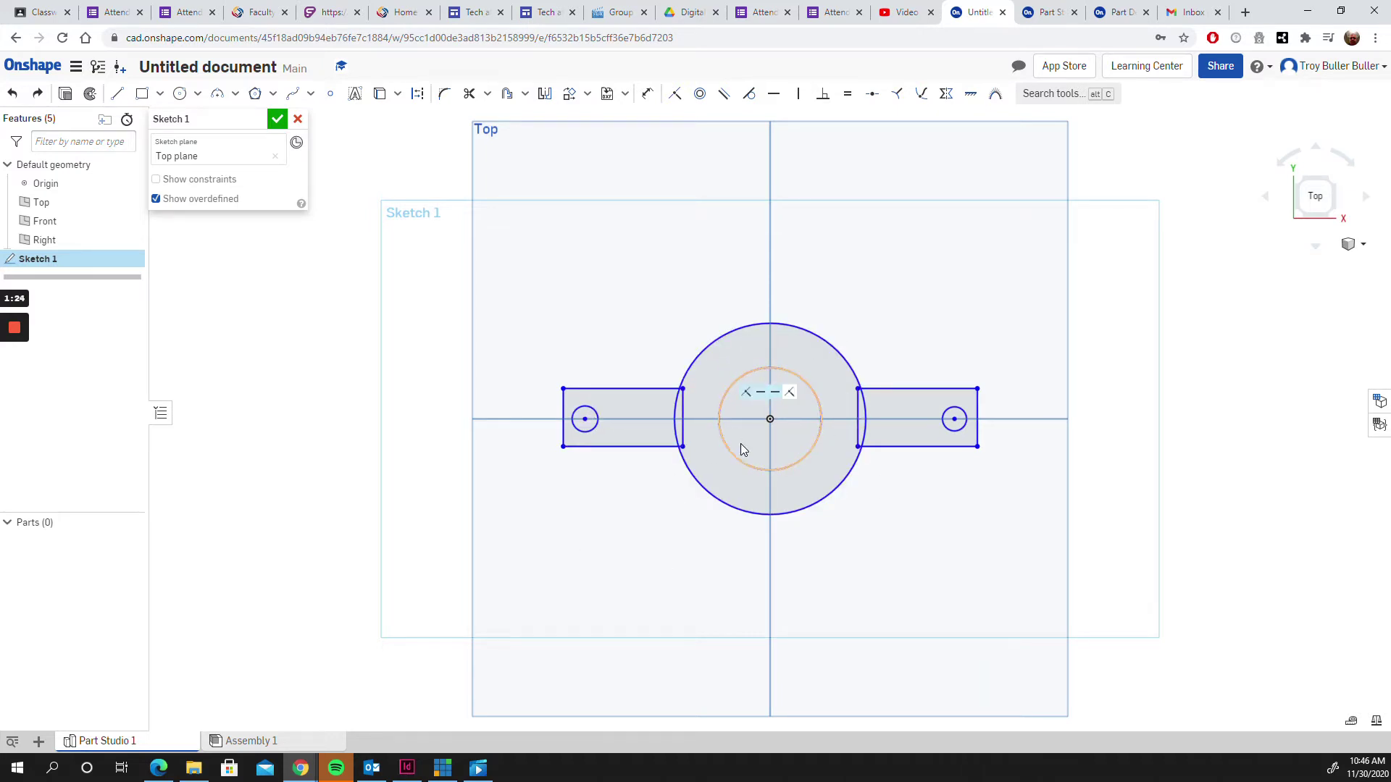
click(710, 384)
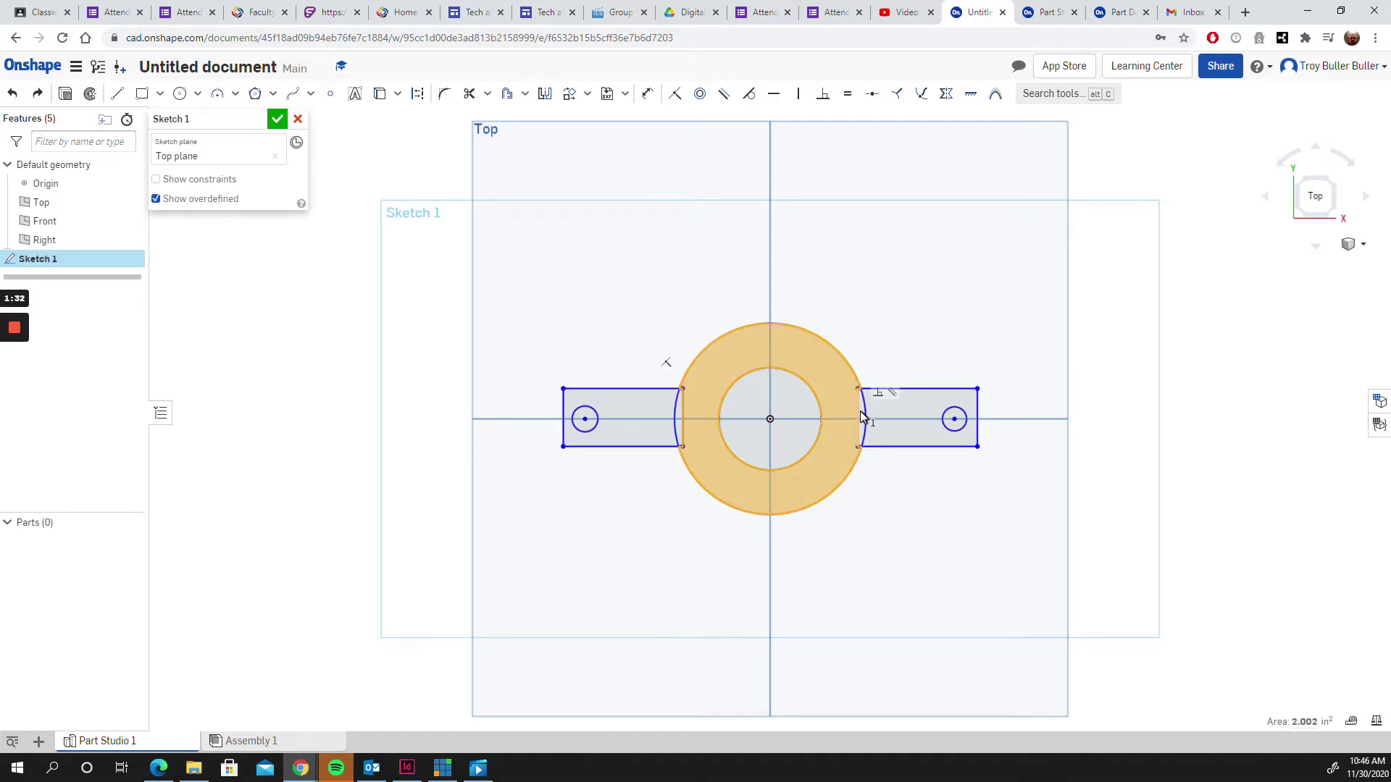
ctrl+scroll(855, 564, up, 3)
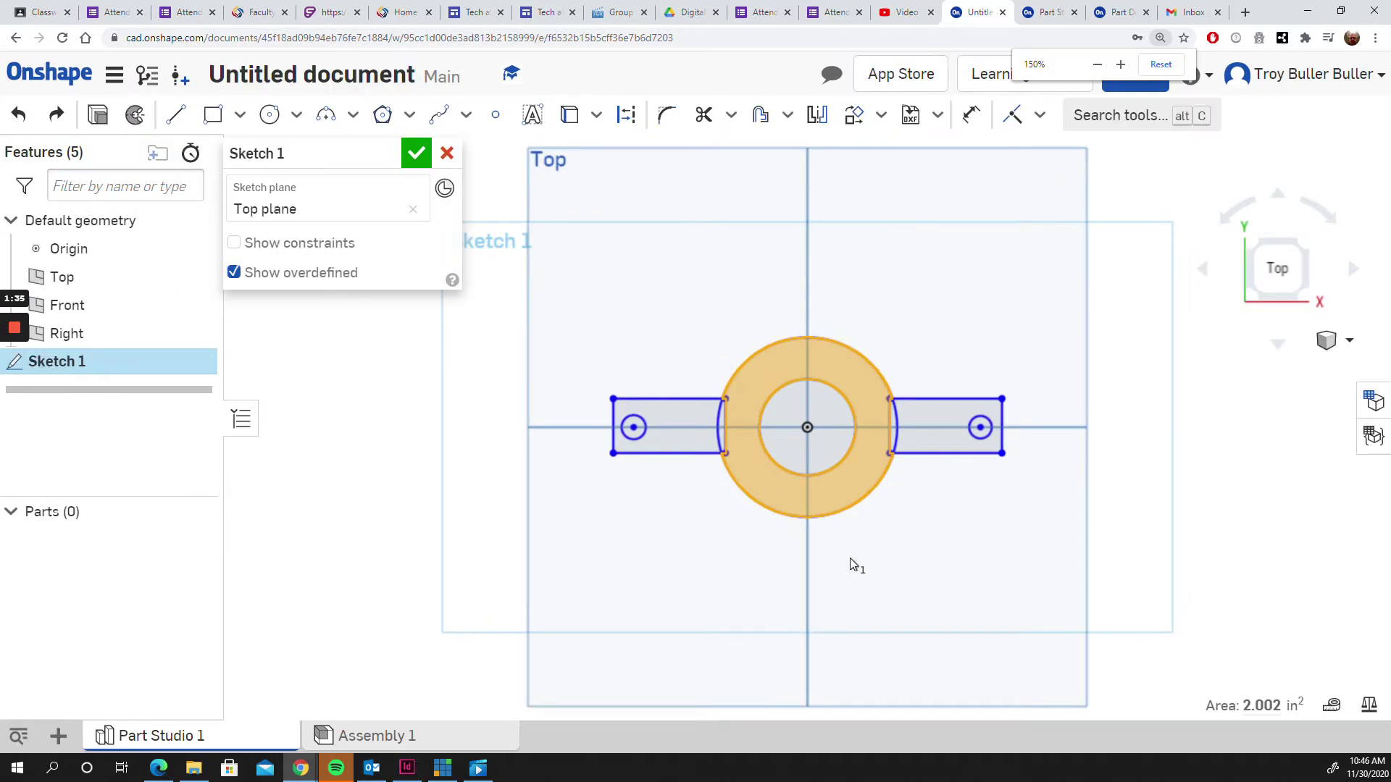
scroll(852, 562, down, 2)
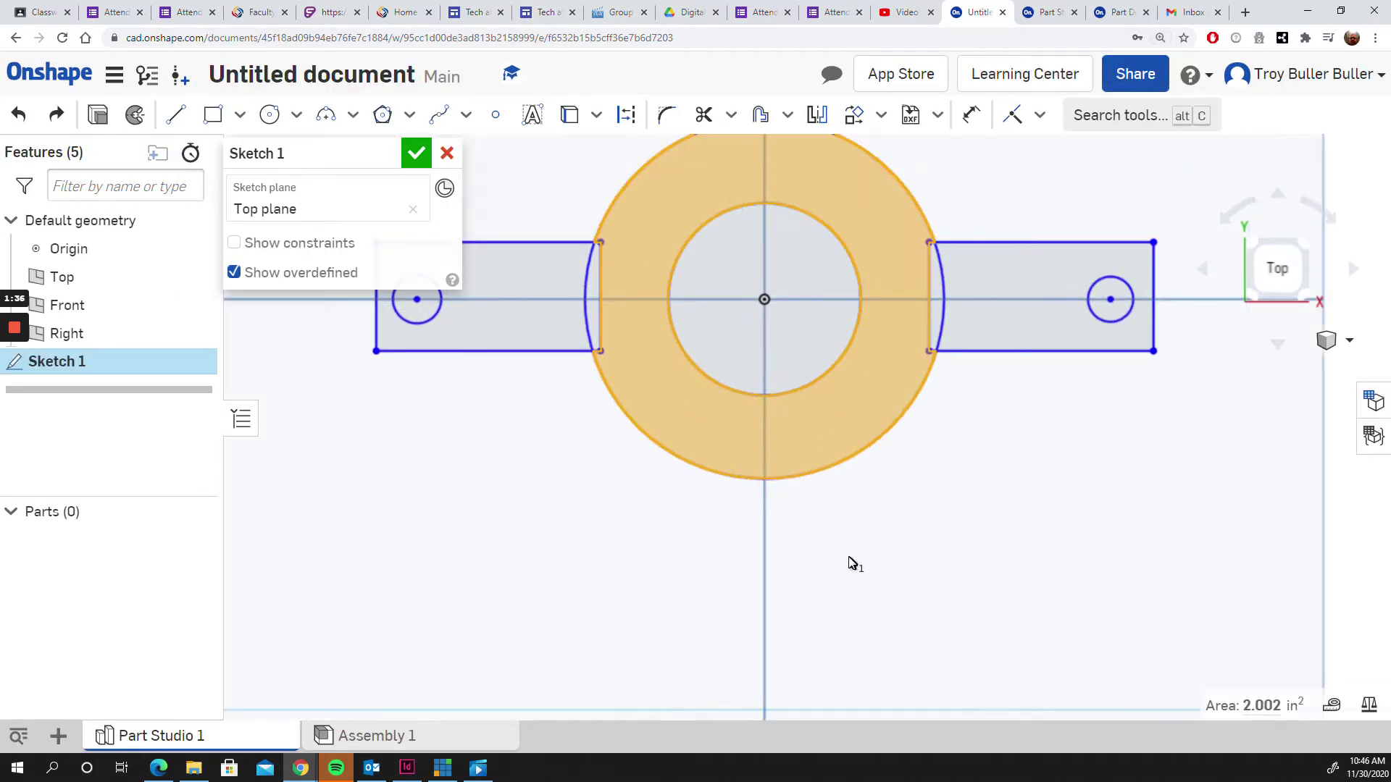
click(590, 289)
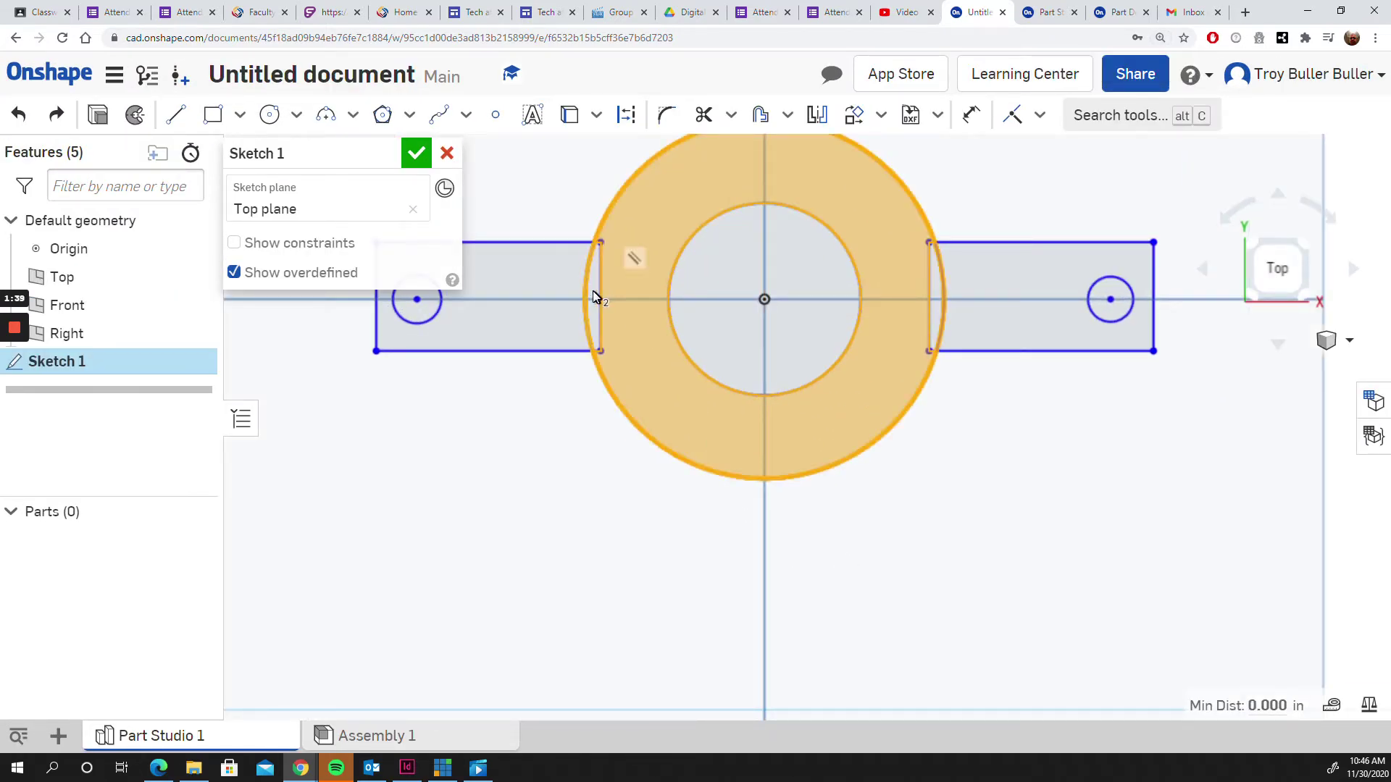
click(930, 326)
click(933, 325)
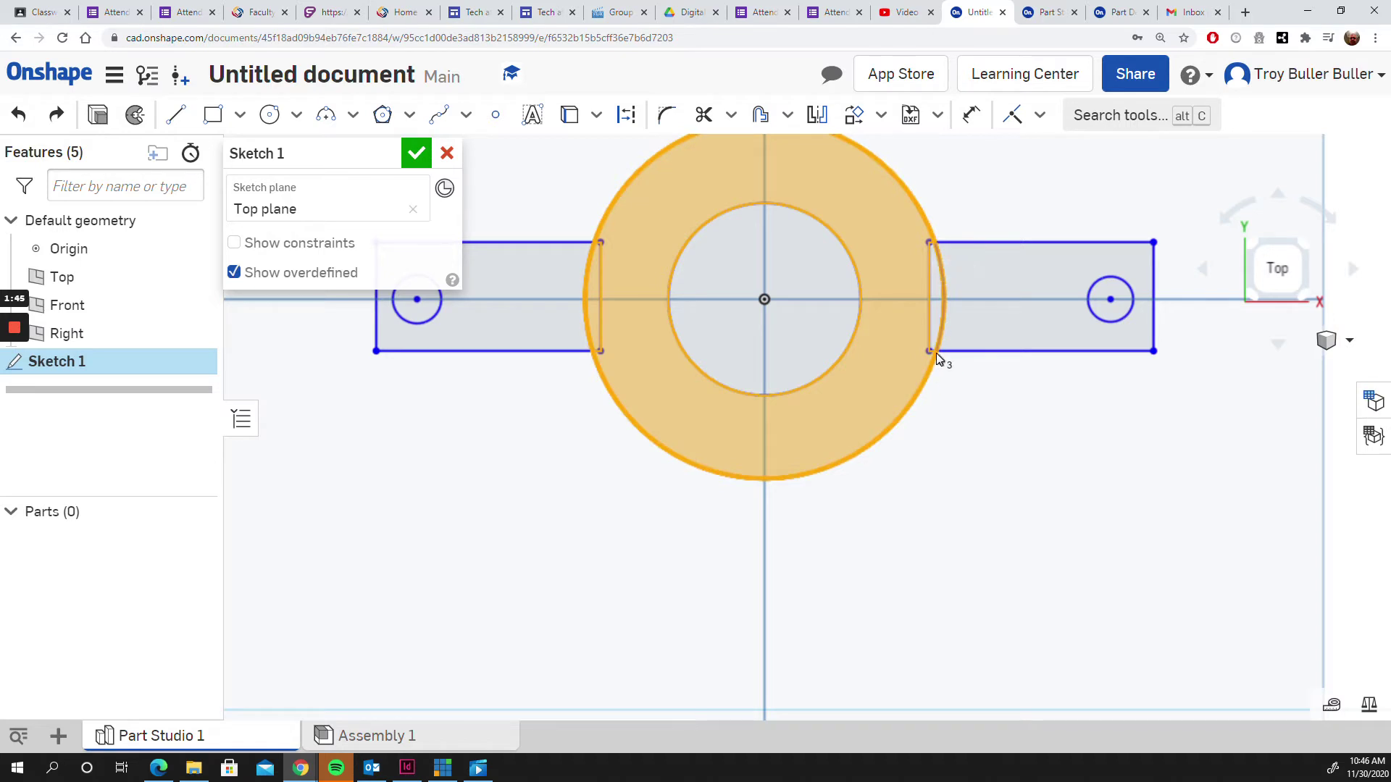
scroll(936, 352, up, 3)
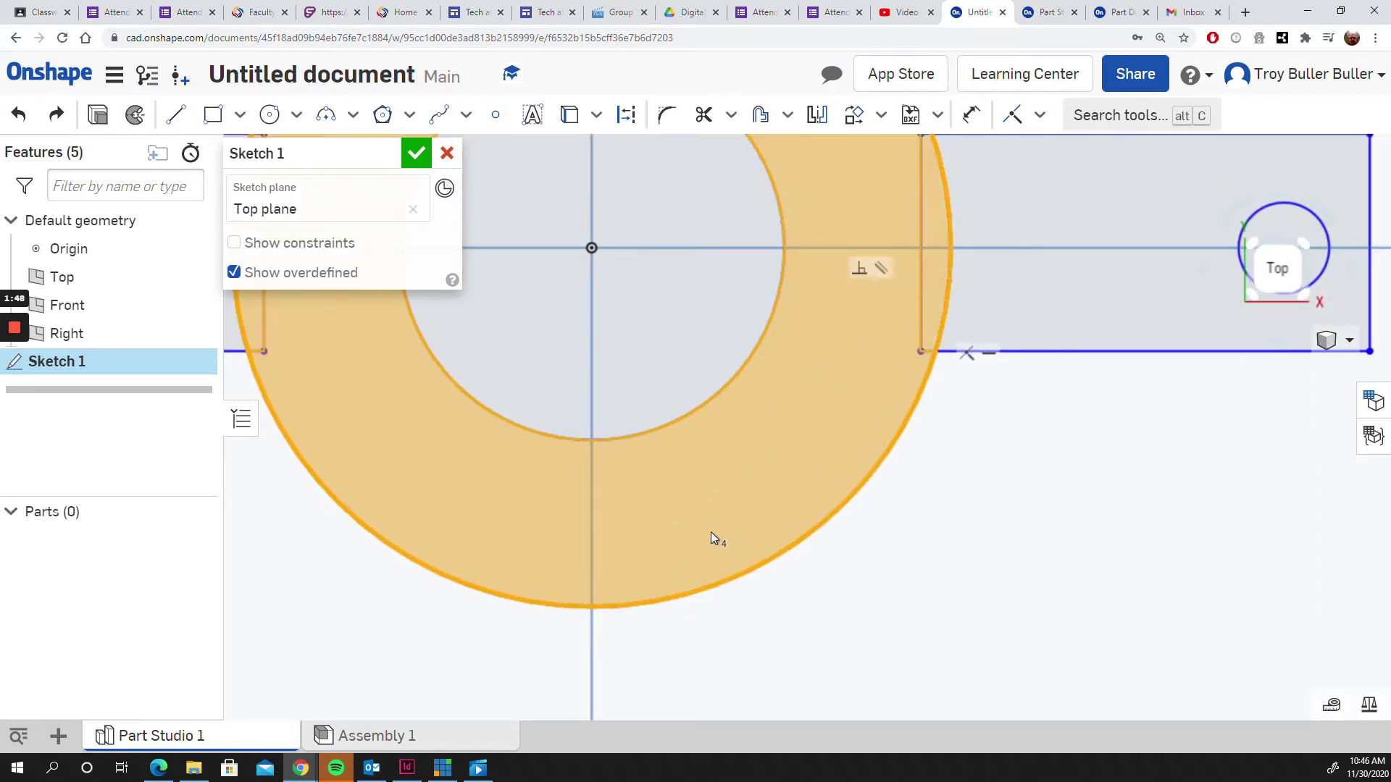
scroll(700, 522, down, 4)
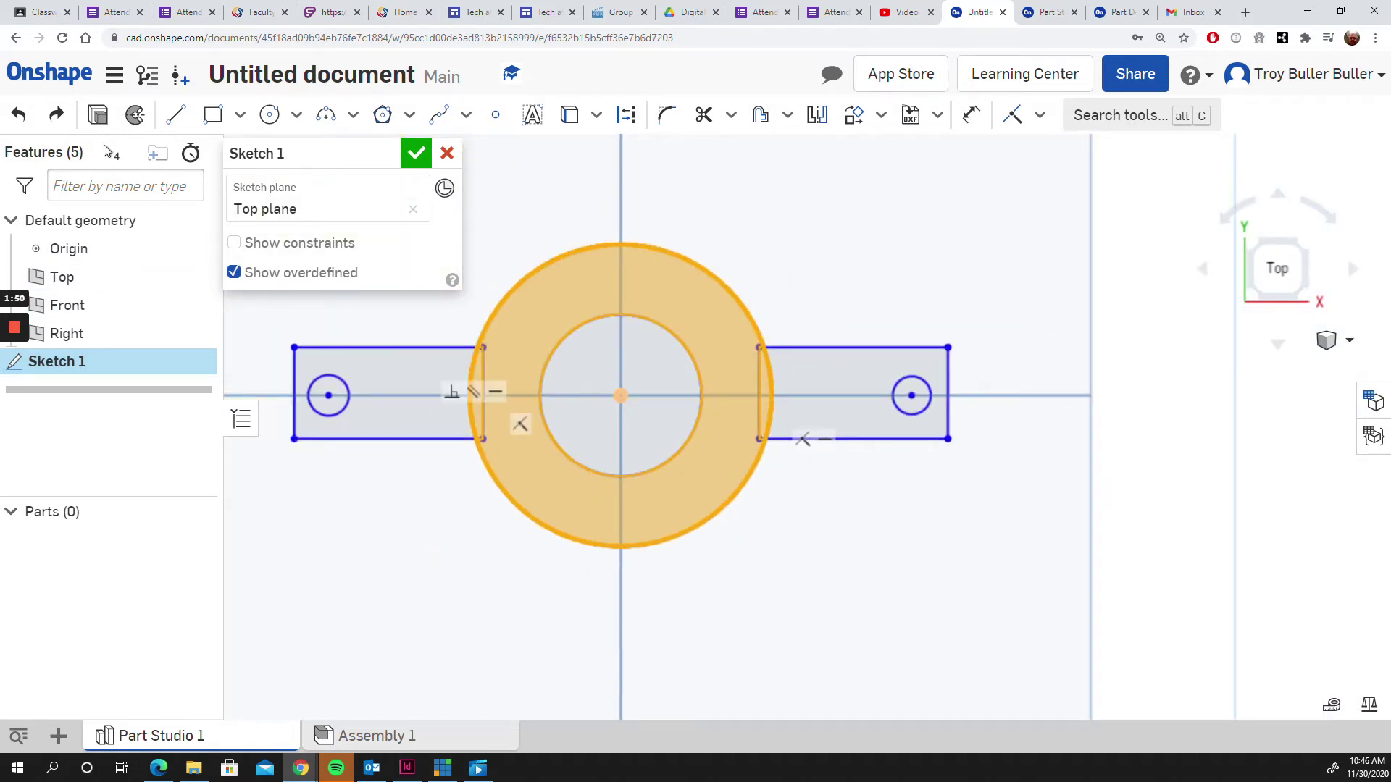
click(98, 116)
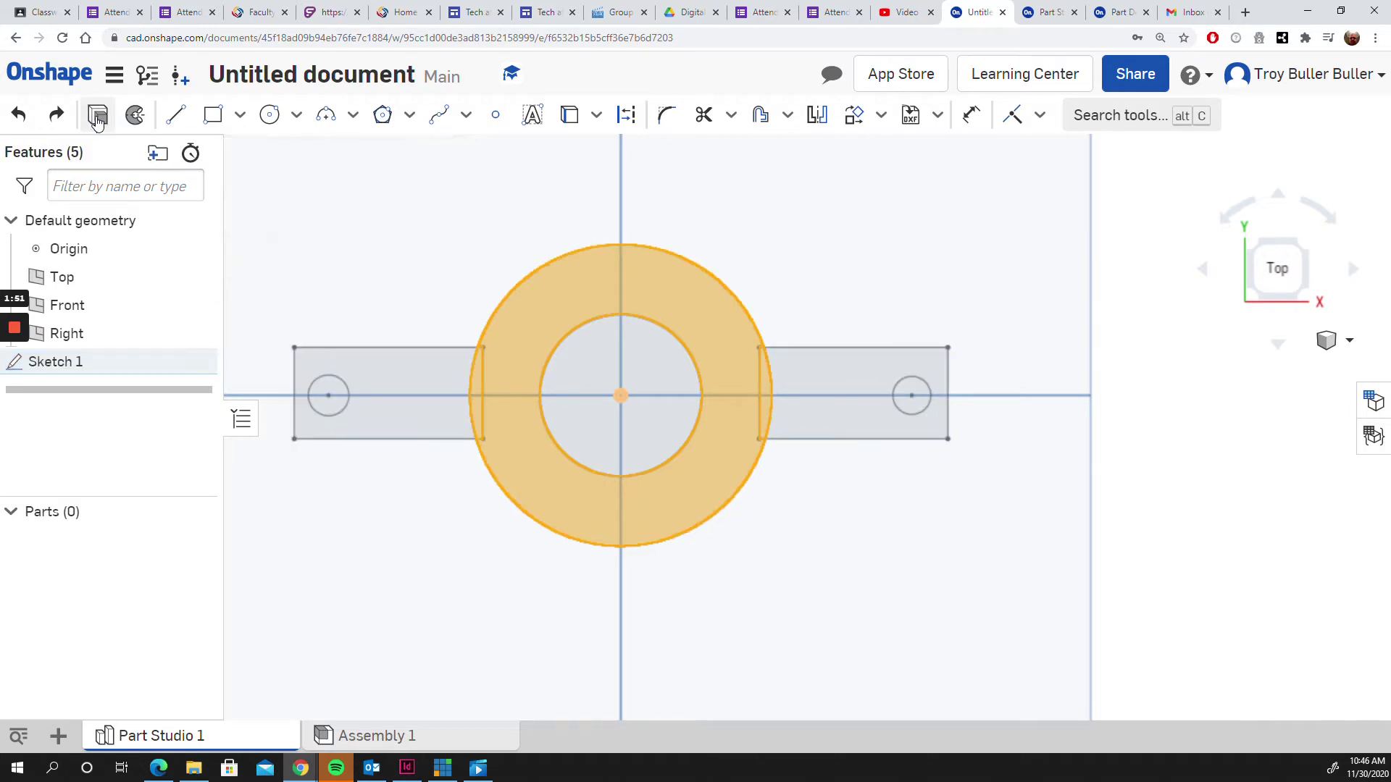
click(1276, 193)
click(1276, 194)
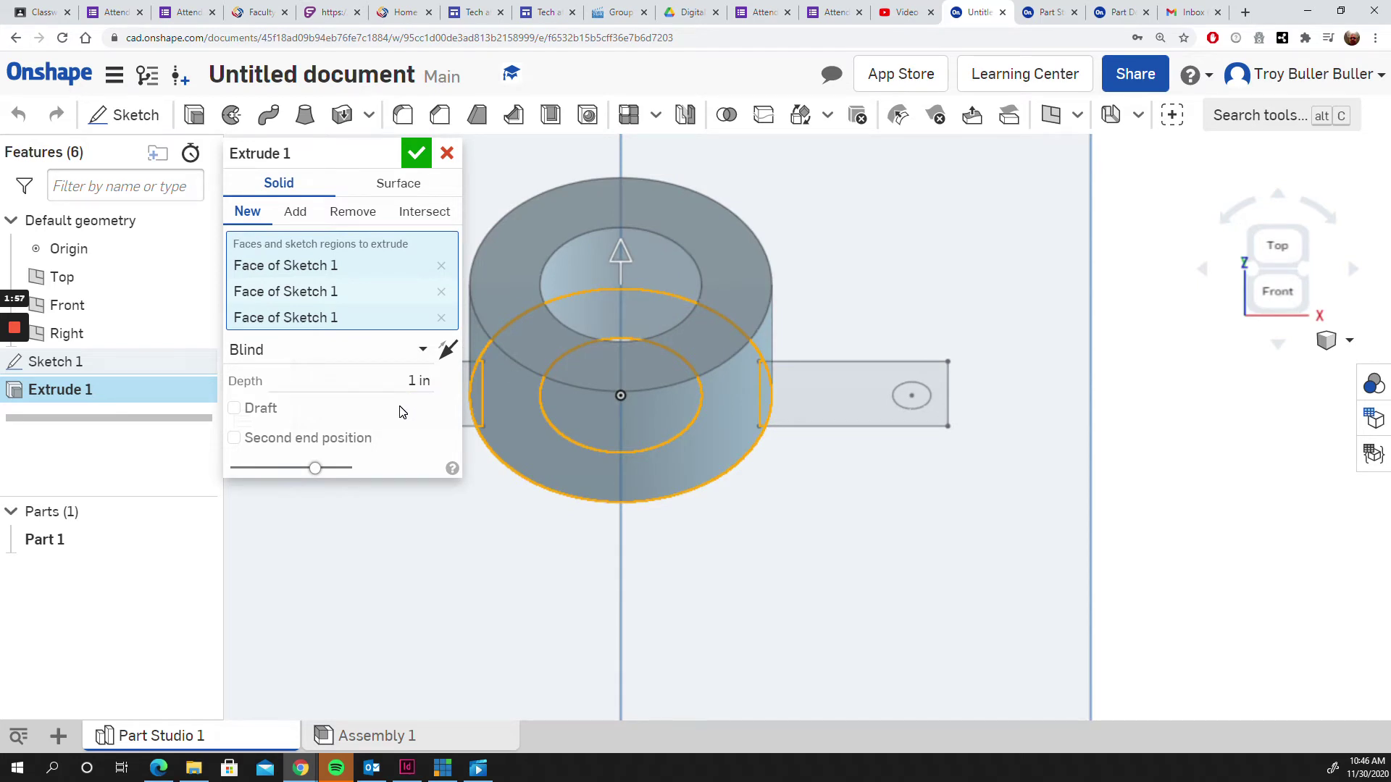
click(423, 350)
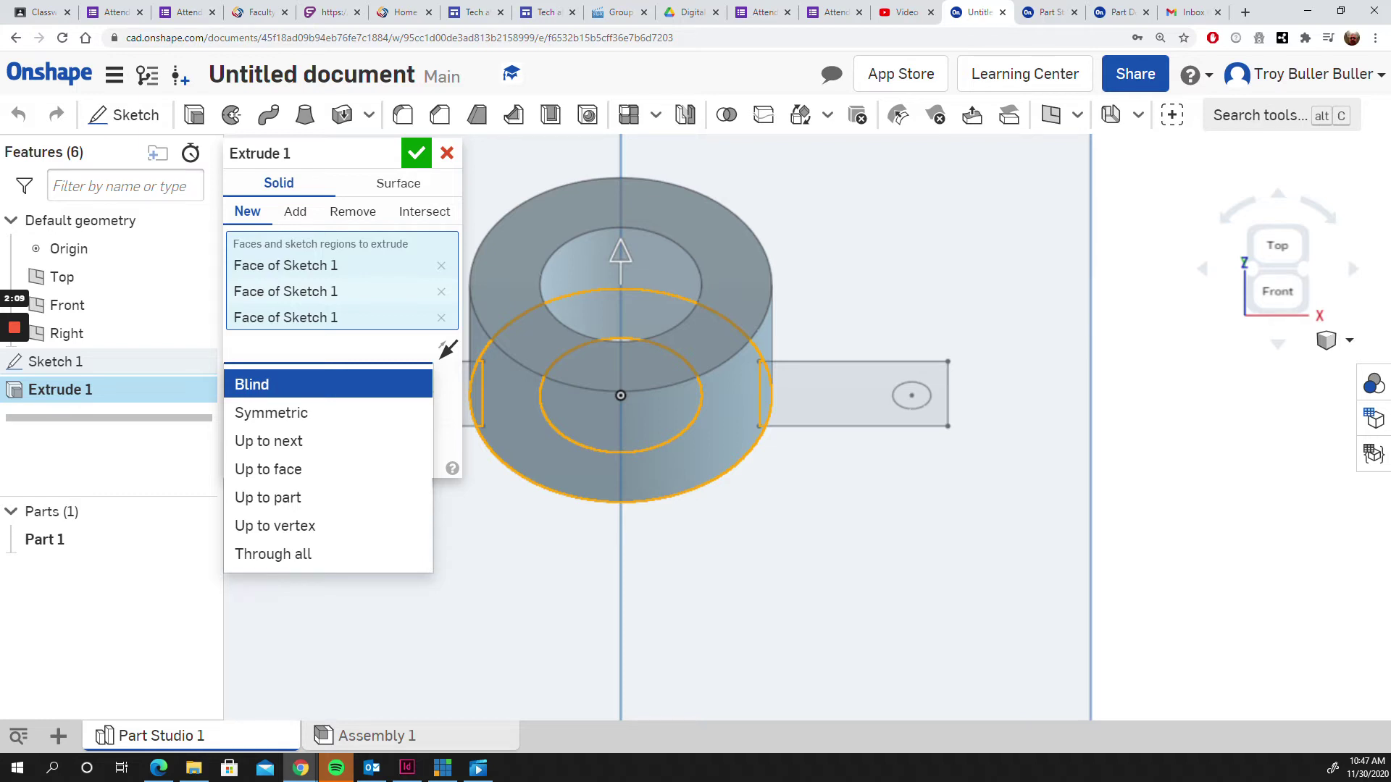
click(449, 350)
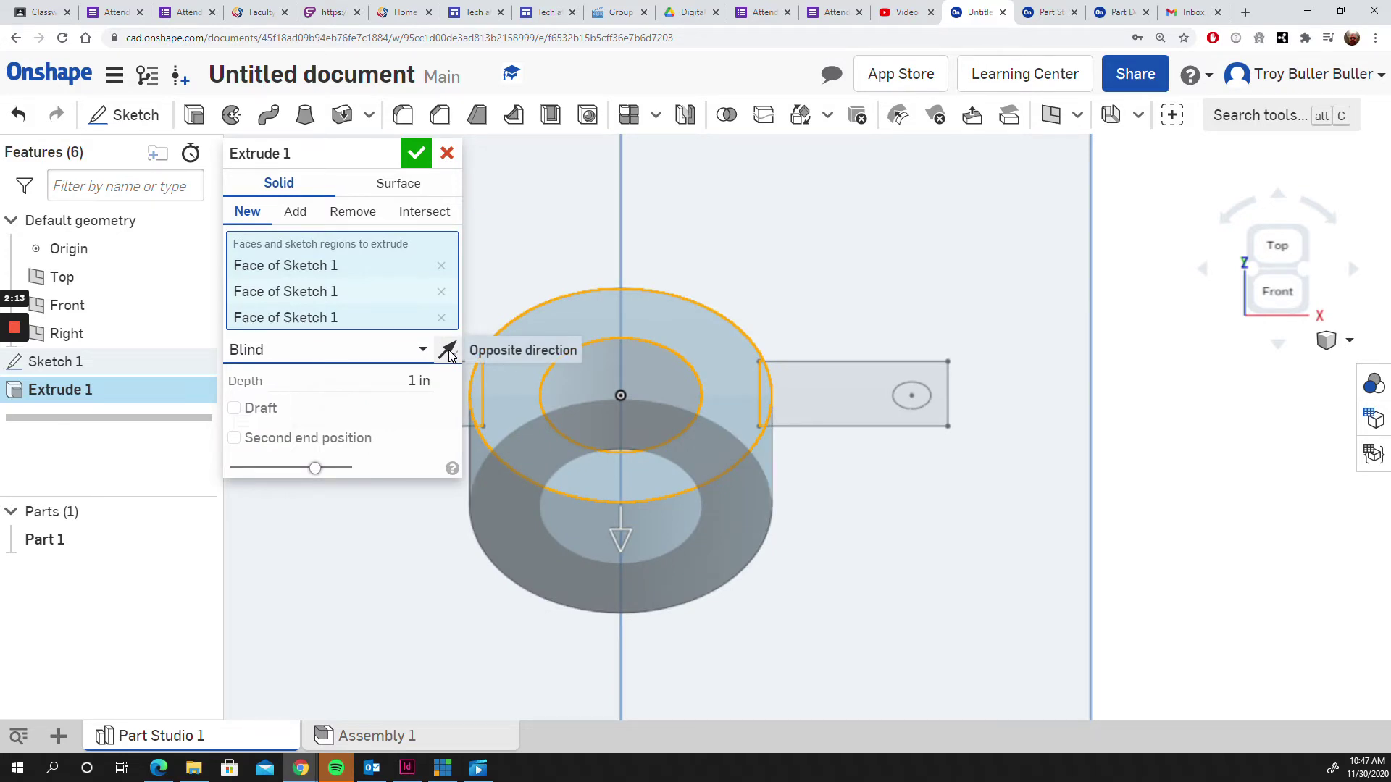
click(449, 351)
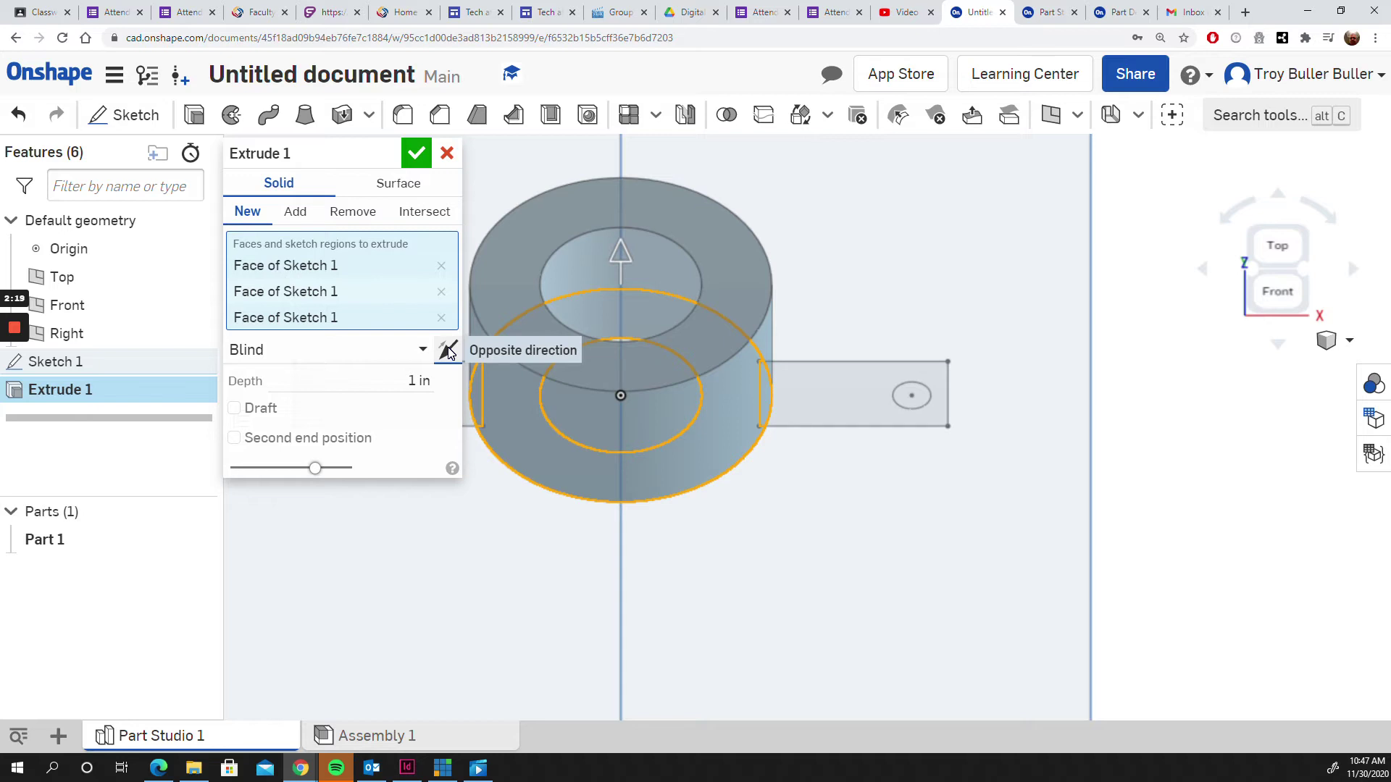
Step: Set the ring's extrusion depth to 0.75 in
key(Tab)
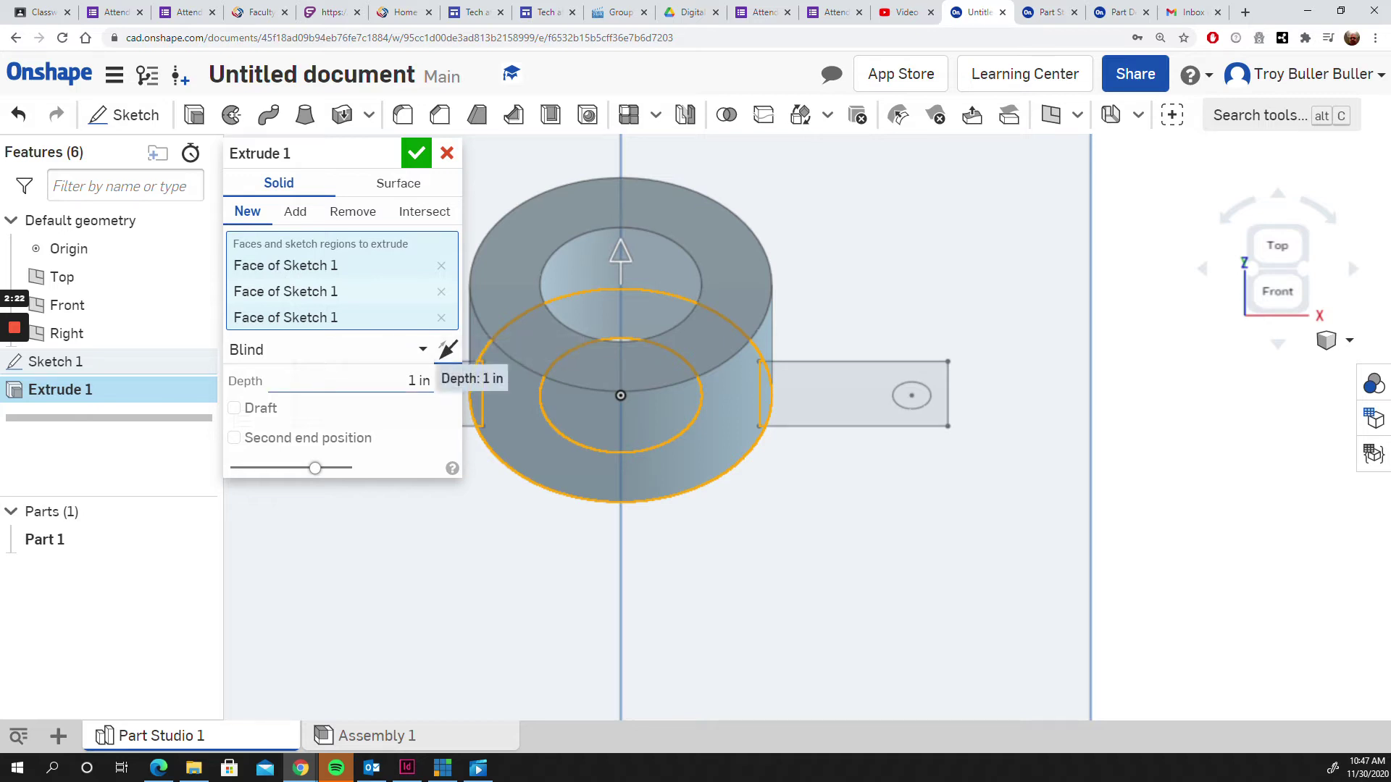
text(.75)
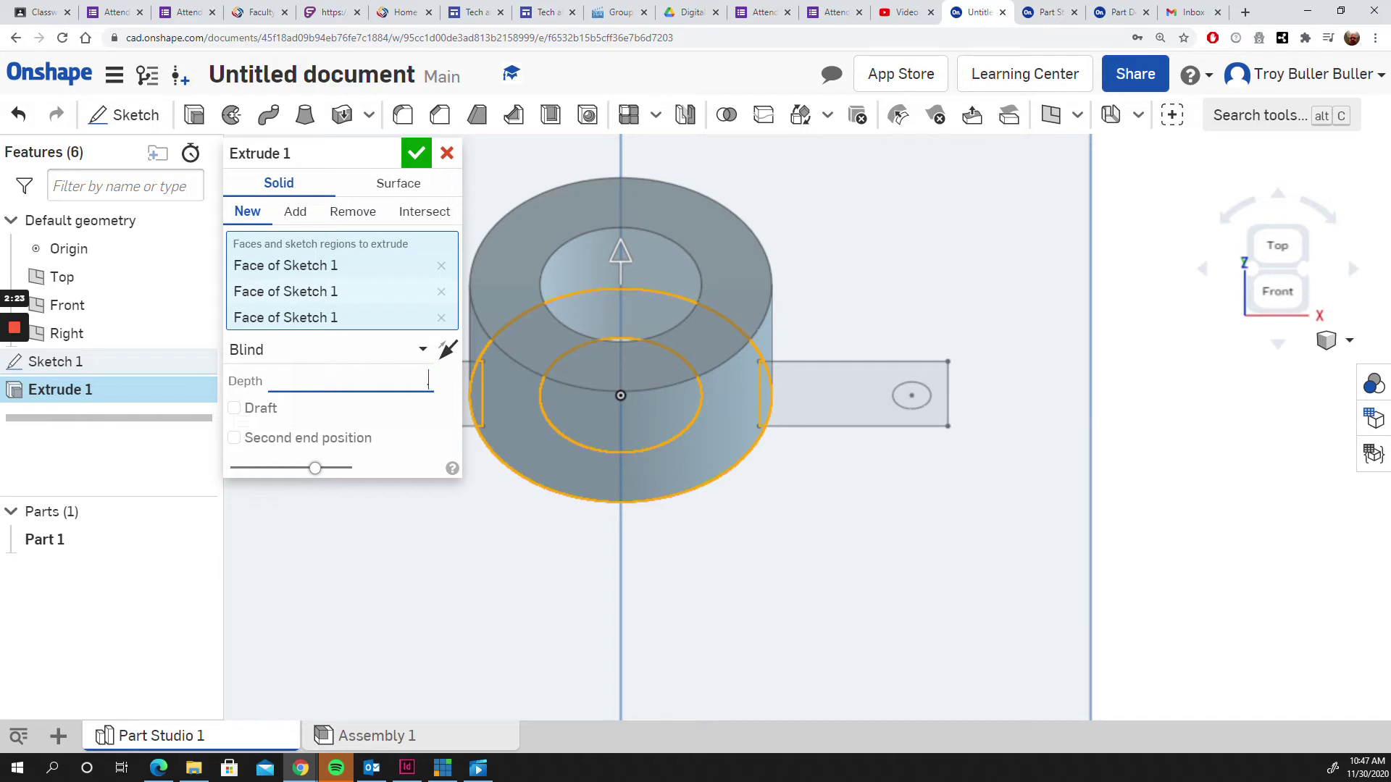
key(Return)
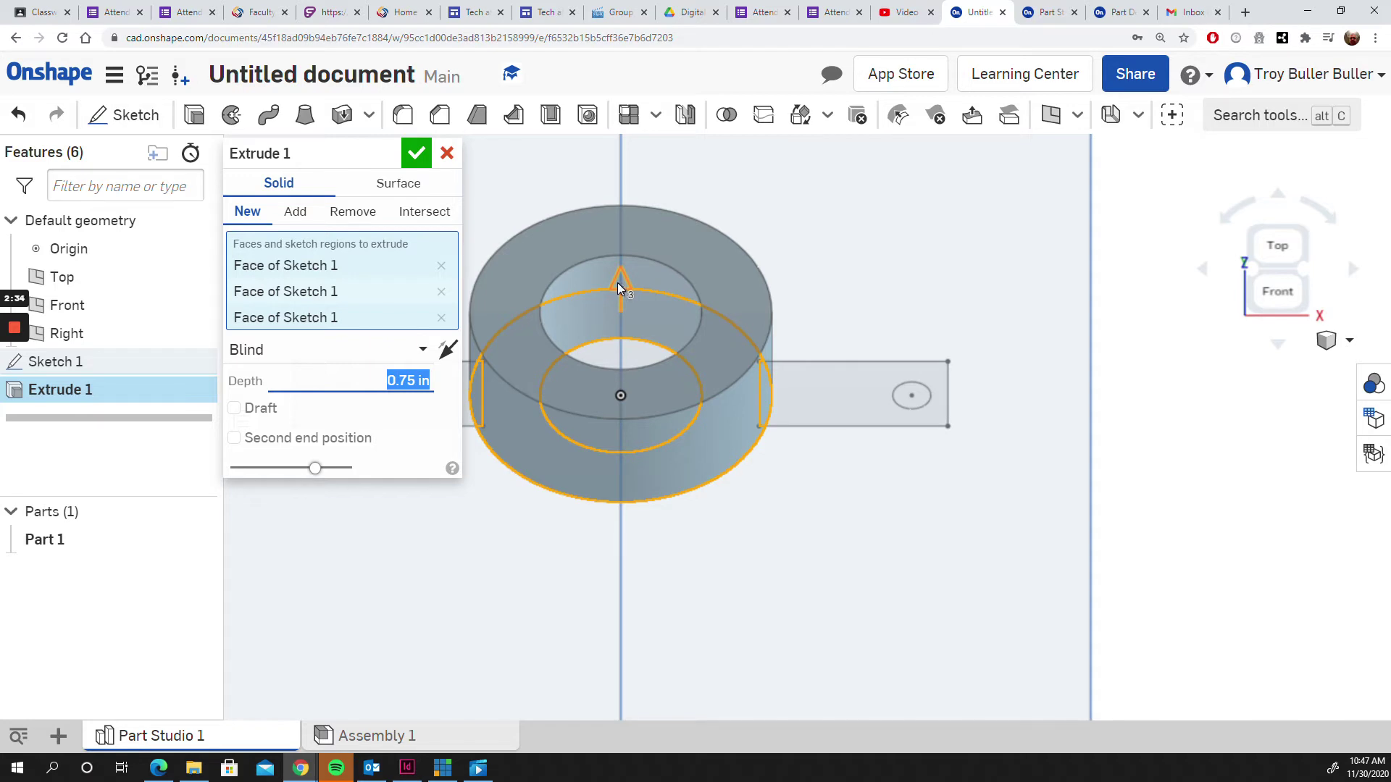
Step: Try stretching the ring's extrusion to about 1.19 in, reset its depth to 0.75 in and accept the extrusion
drag(623, 276, 624, 246)
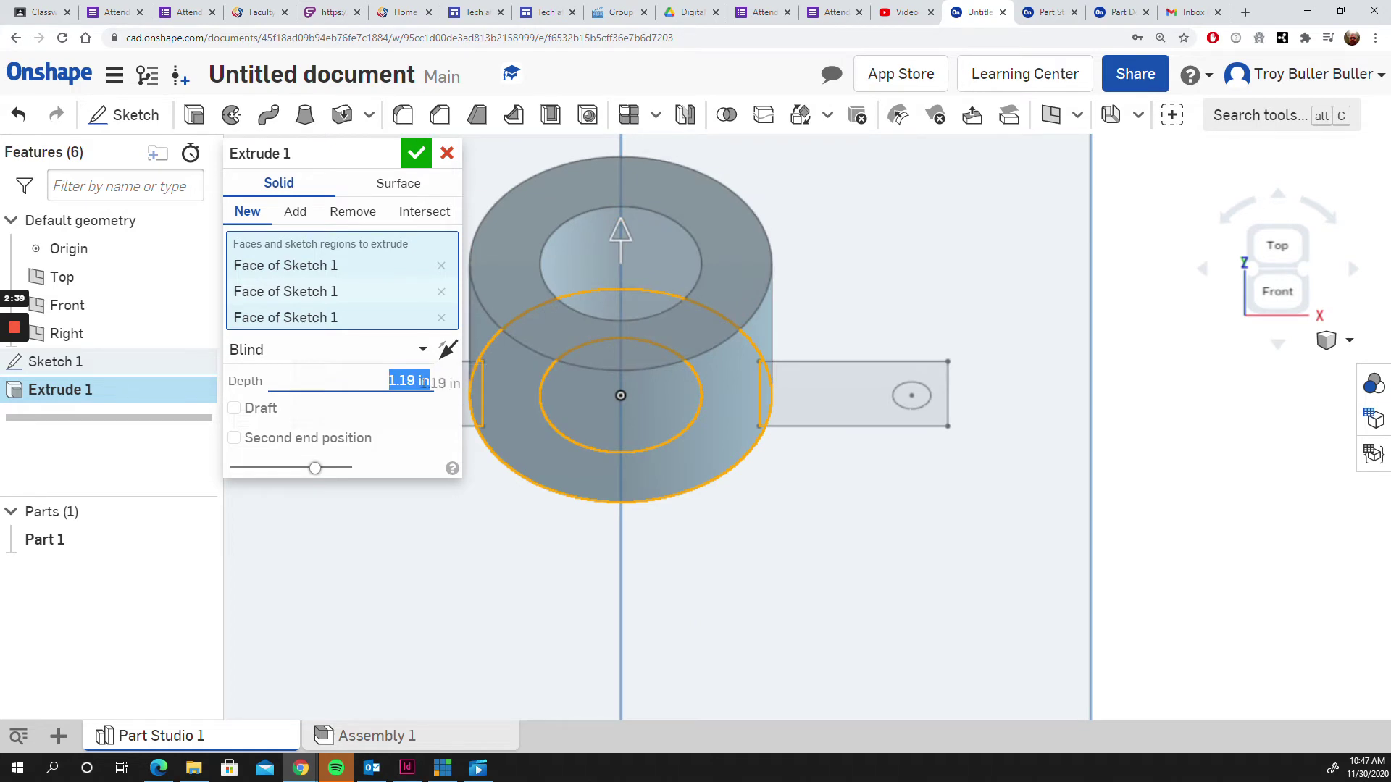
key(BackSpace)
text(.7)
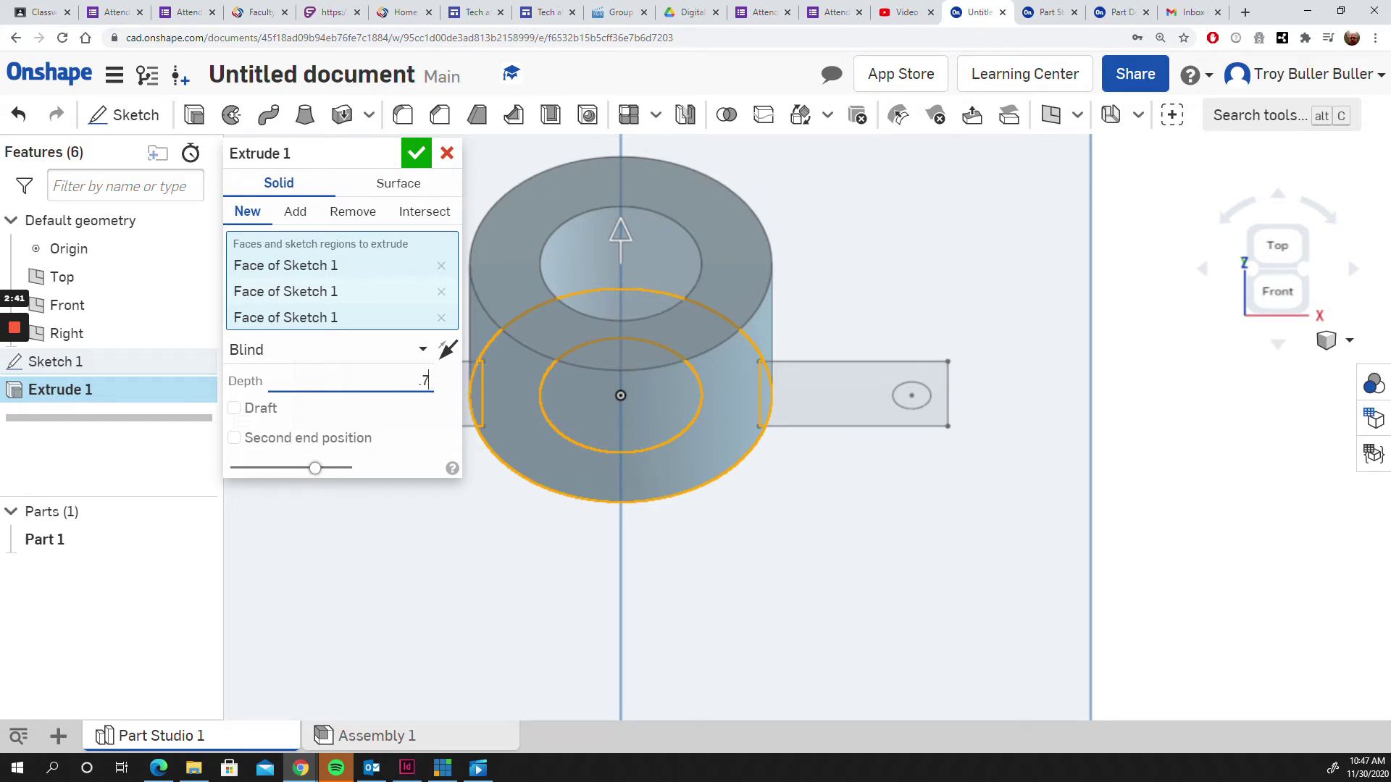
text(5)
key(Return)
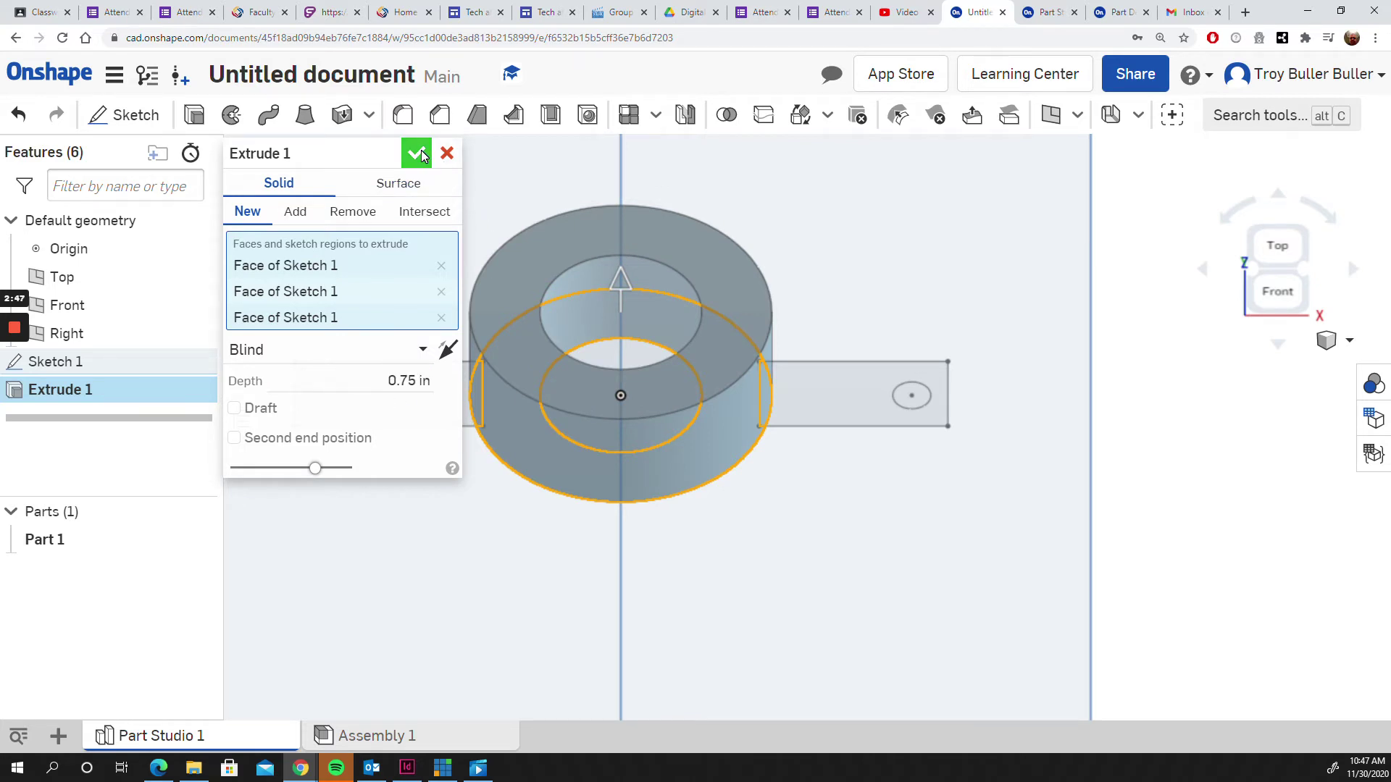
click(418, 154)
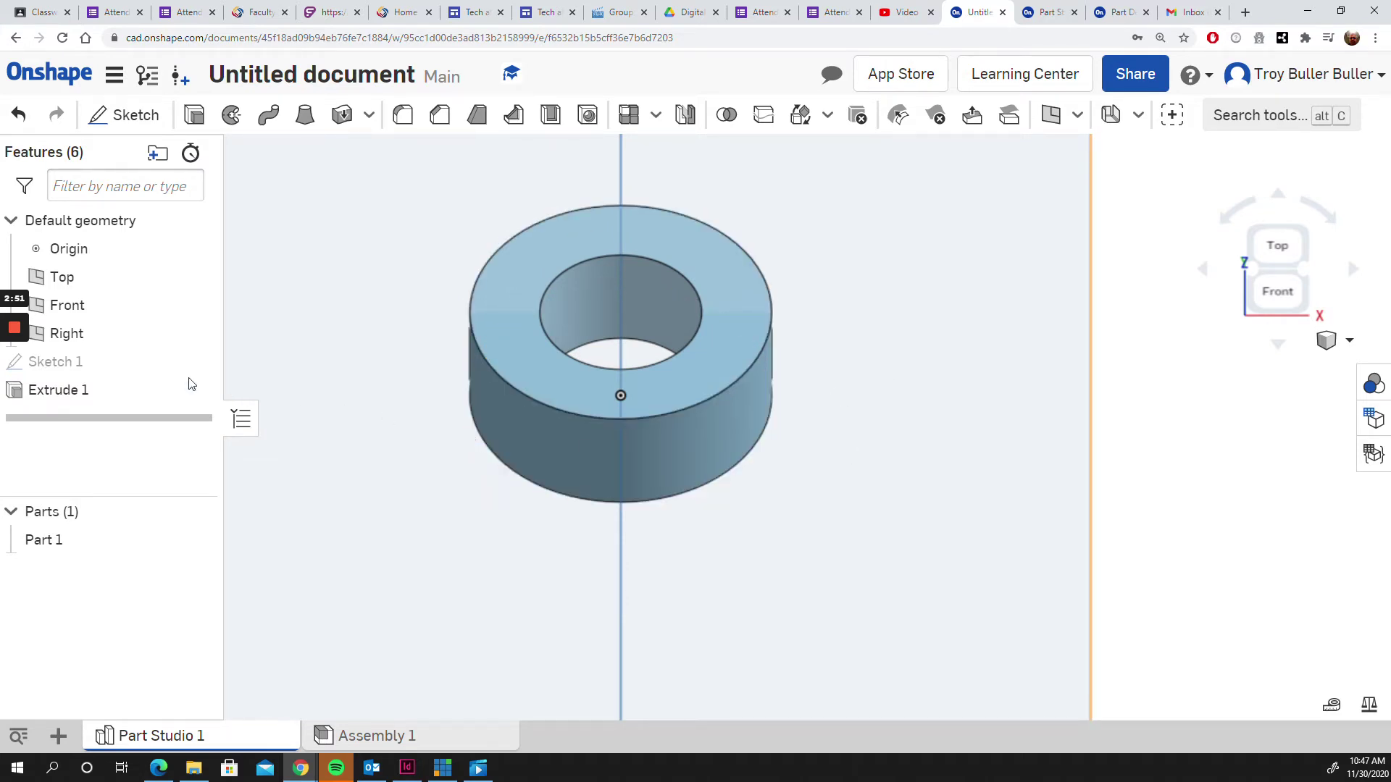
double_click(85, 362)
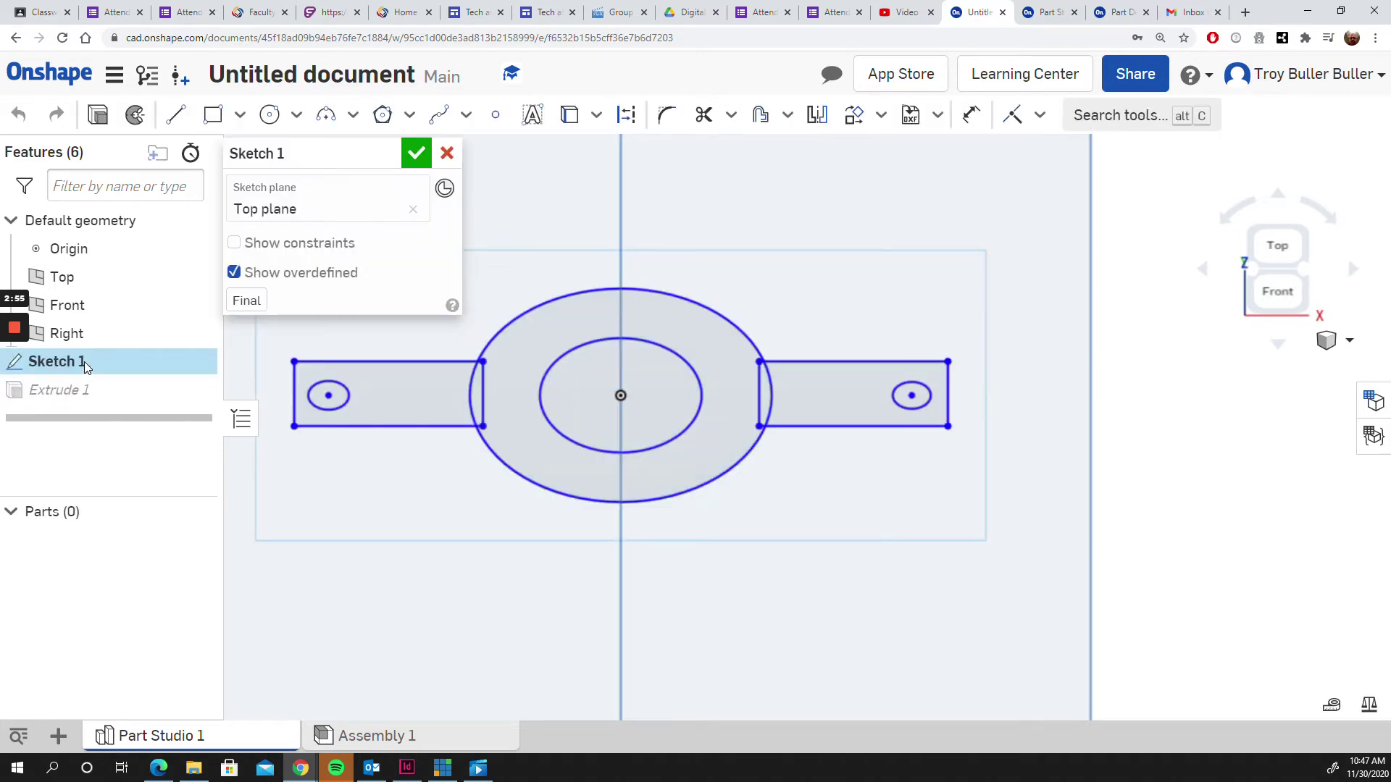
click(1275, 239)
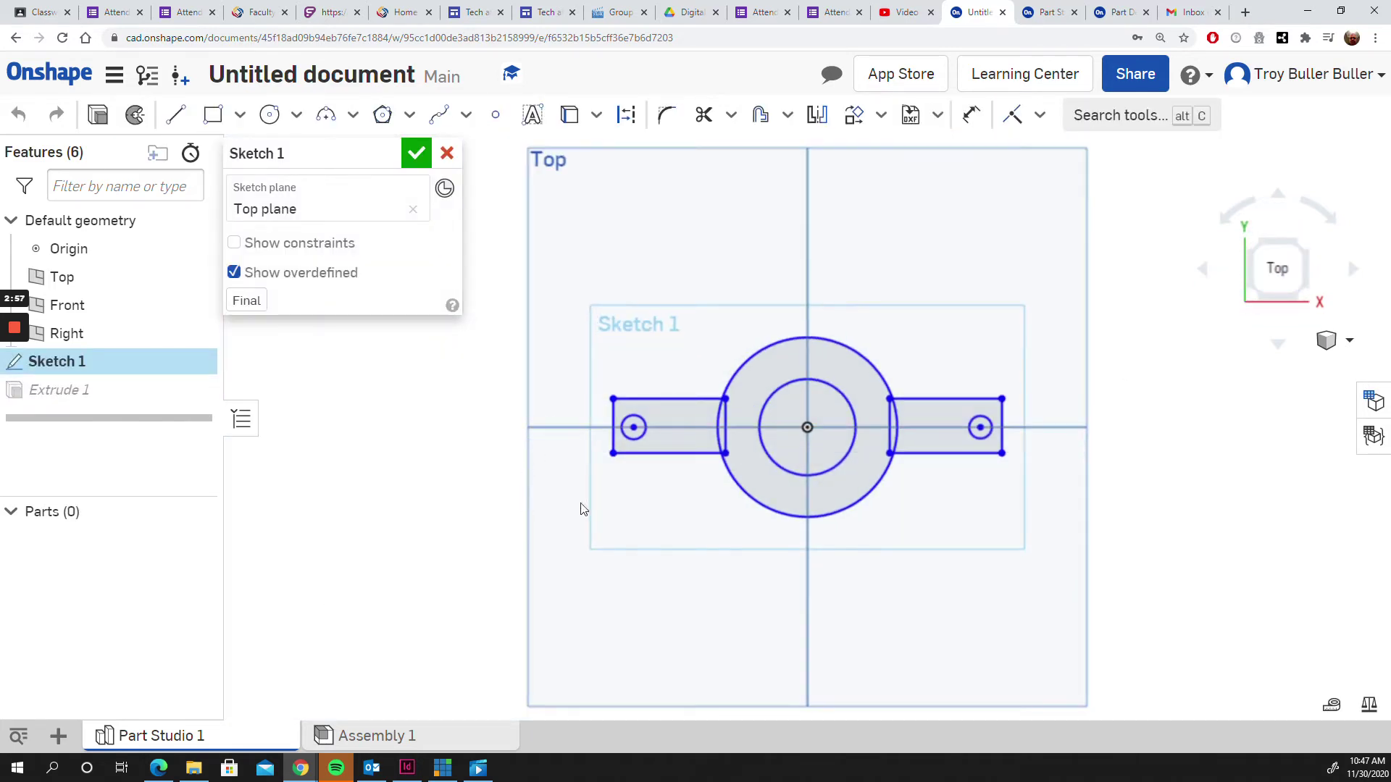
click(692, 428)
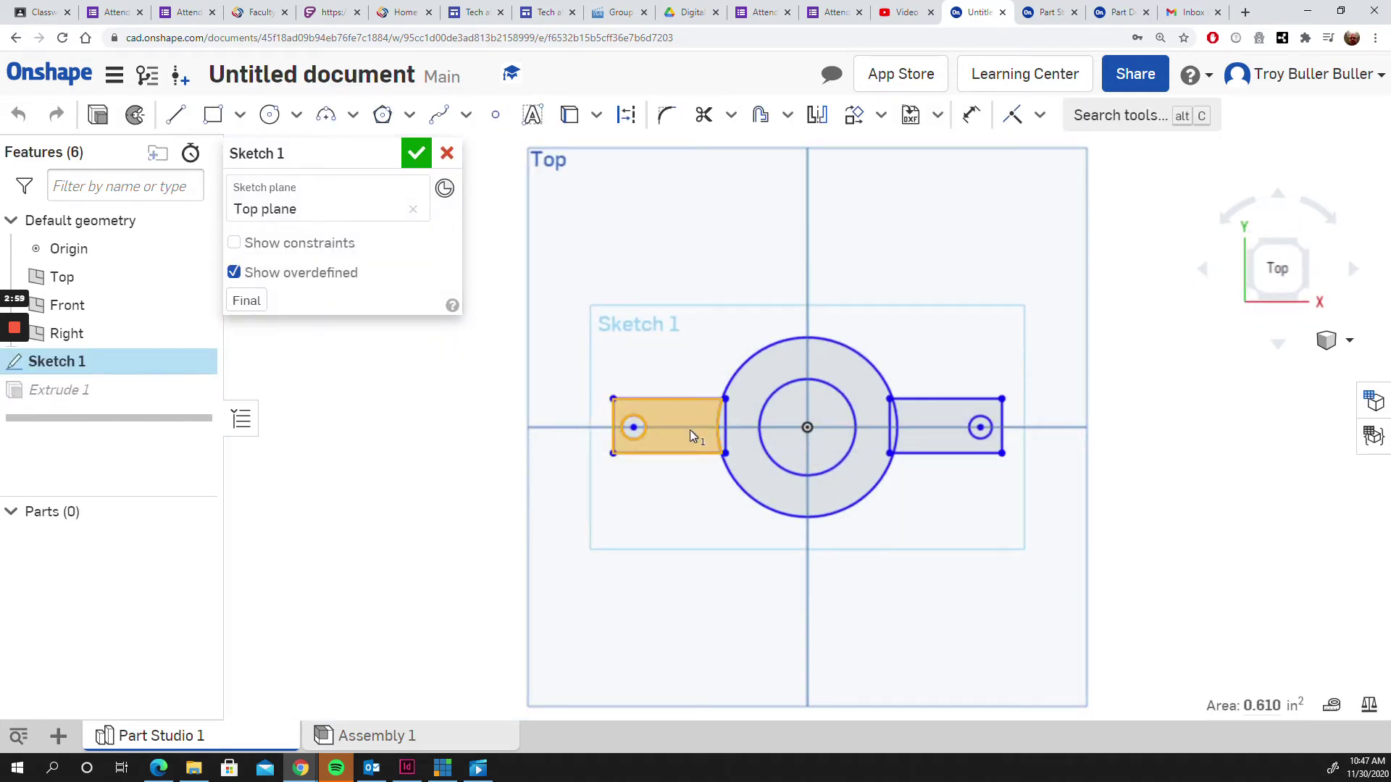
click(950, 446)
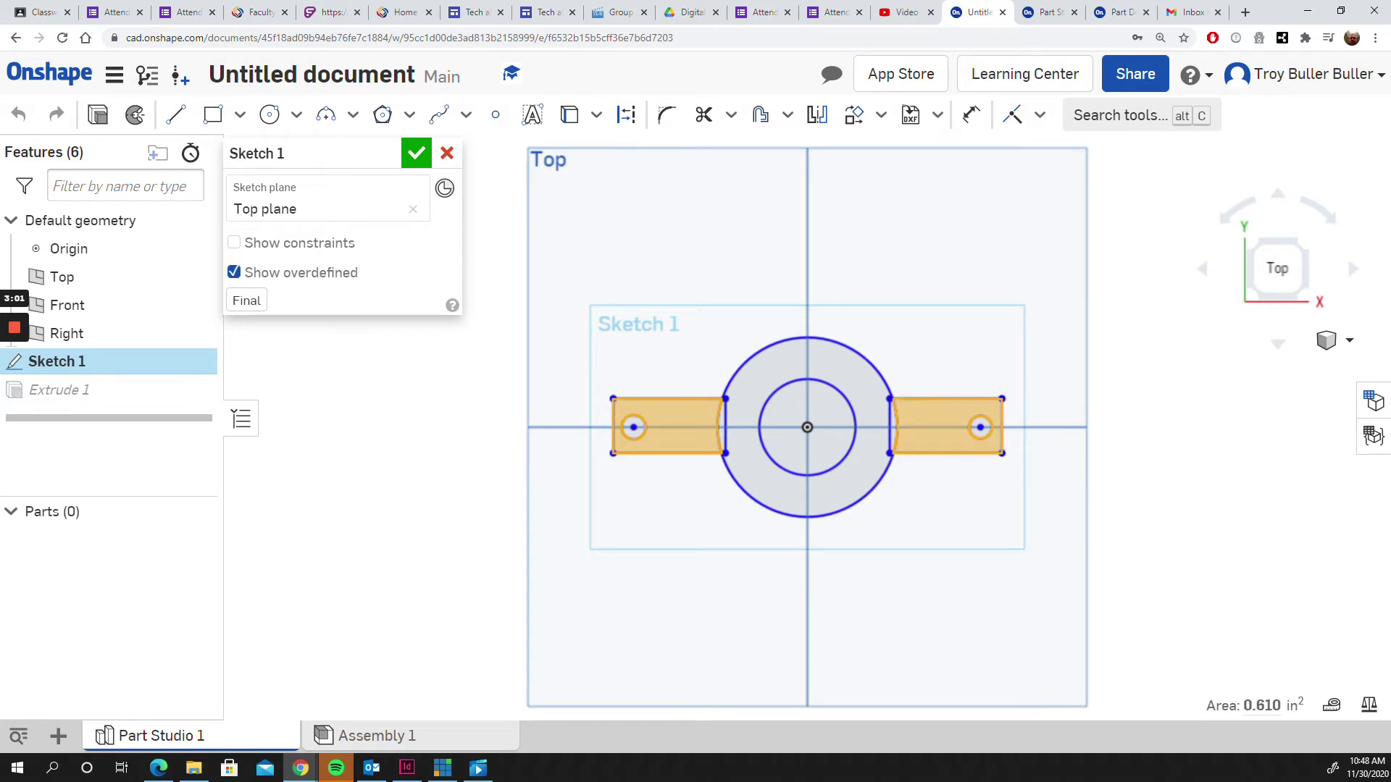
click(98, 115)
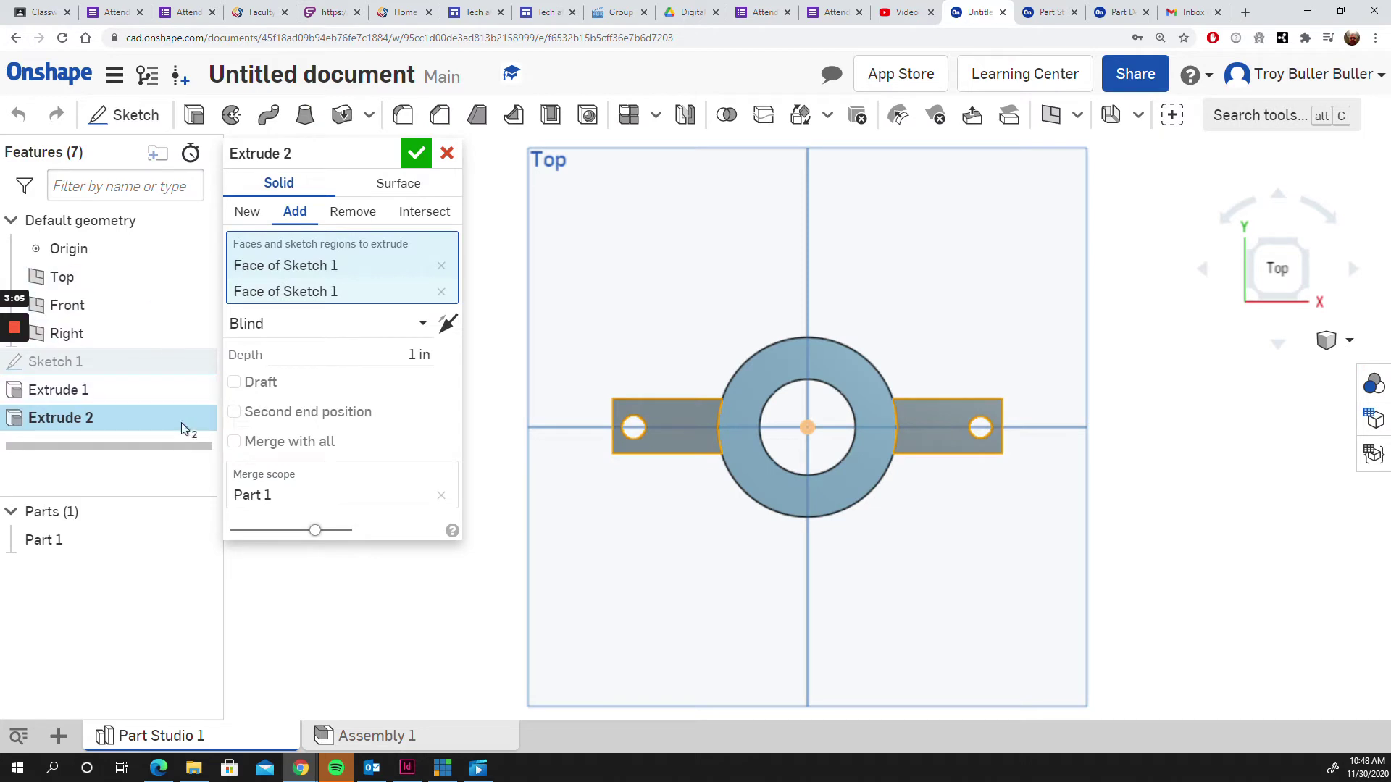
click(348, 355)
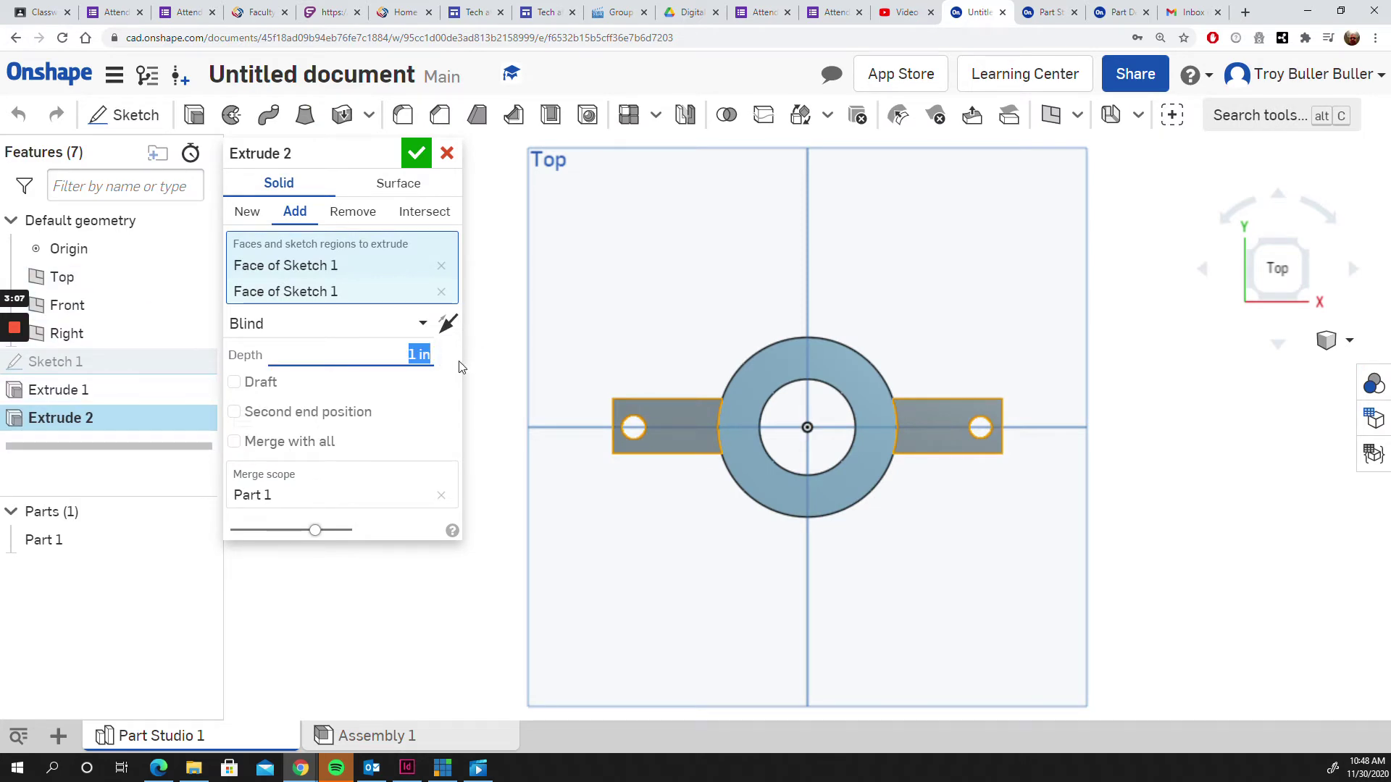
text(.33)
key(Return)
click(1278, 193)
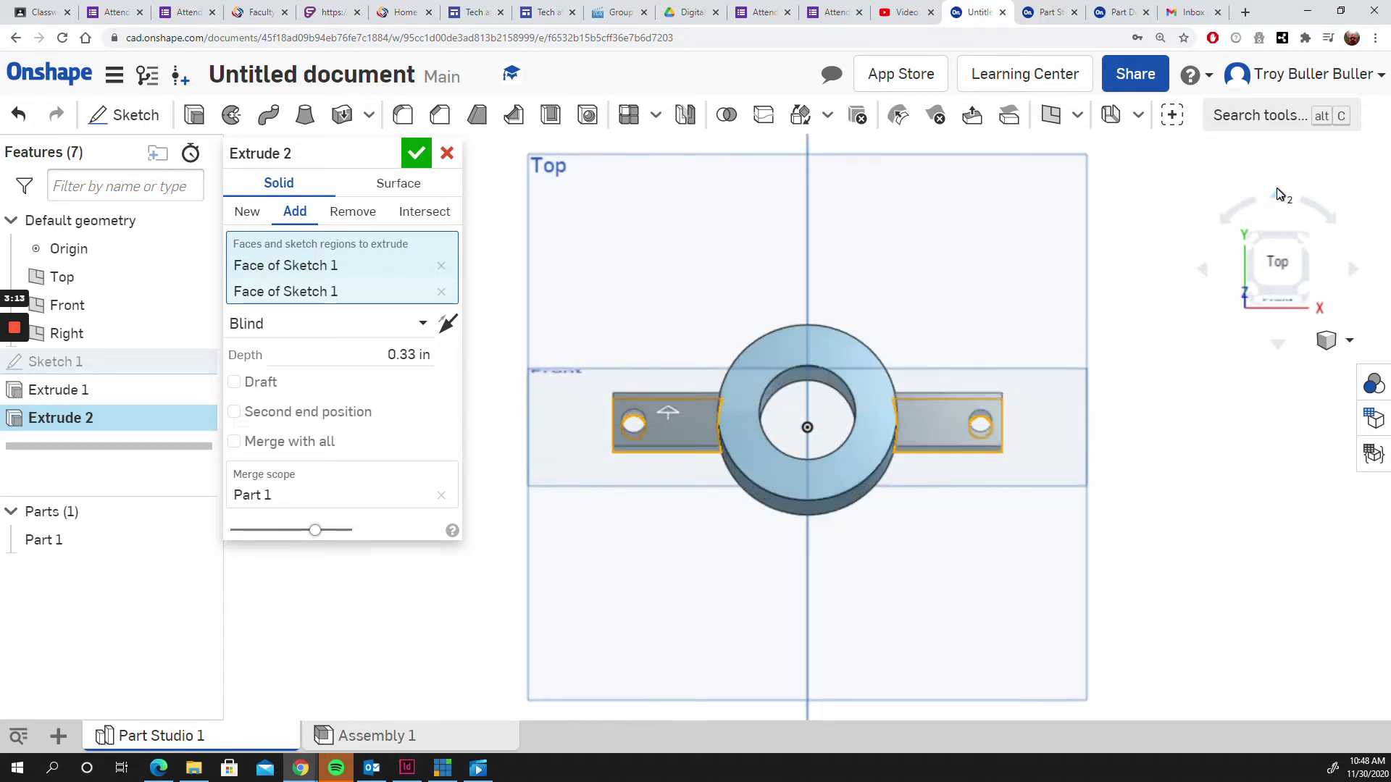
click(1276, 190)
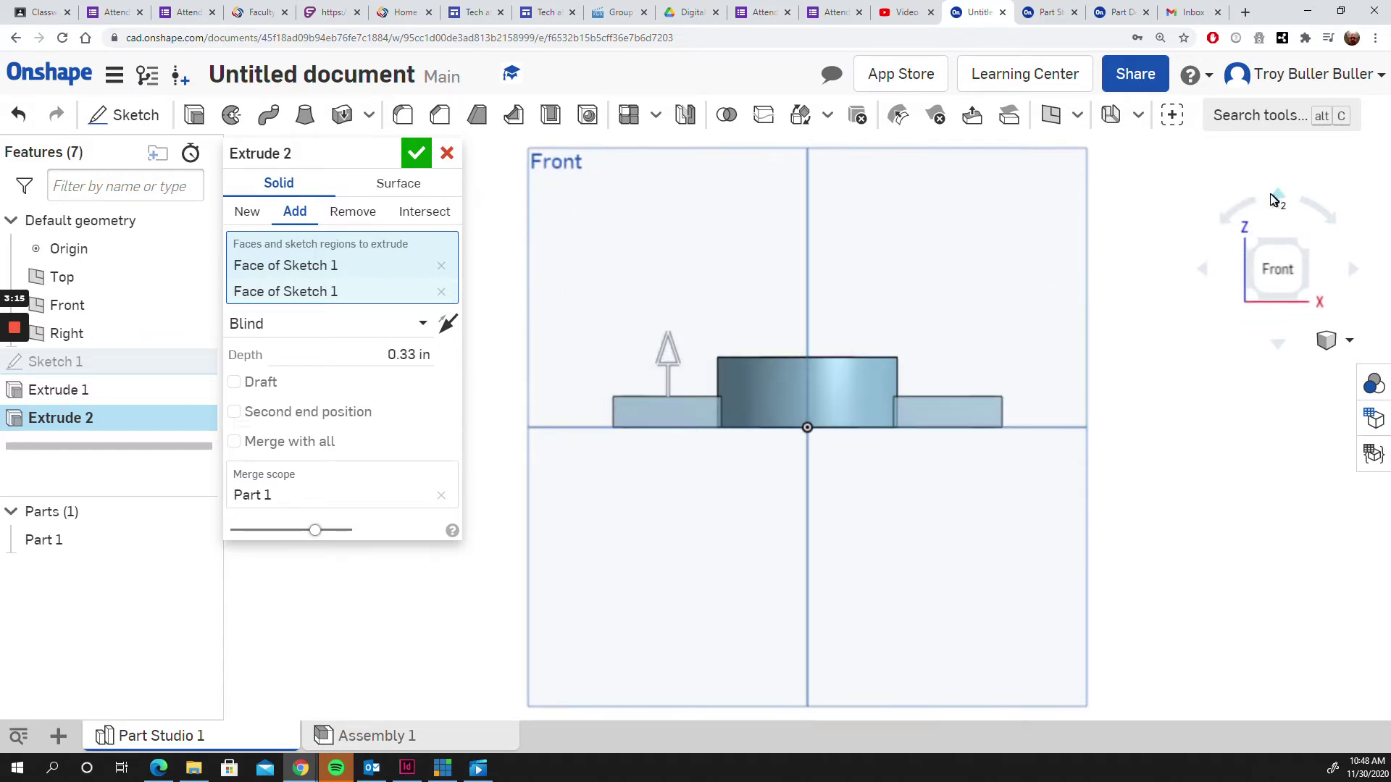
click(1279, 348)
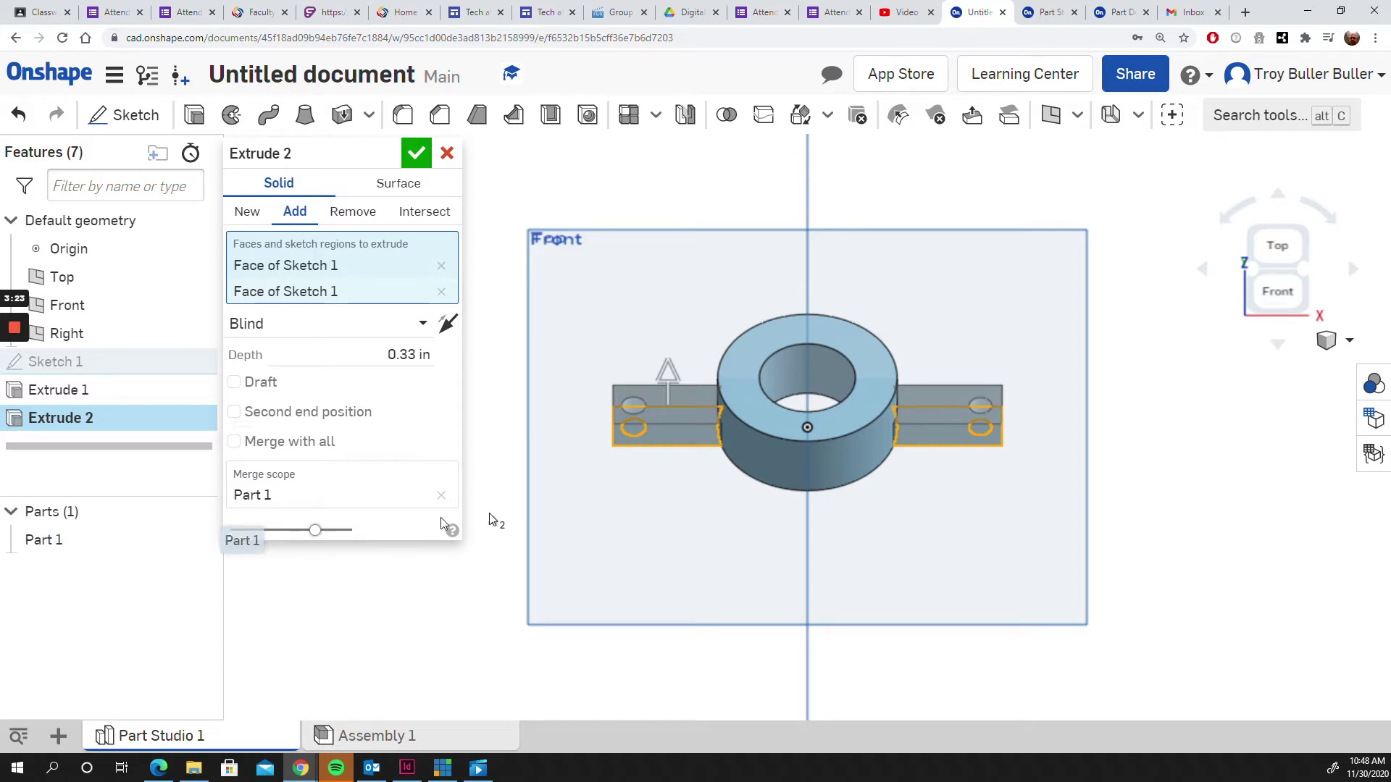
click(447, 153)
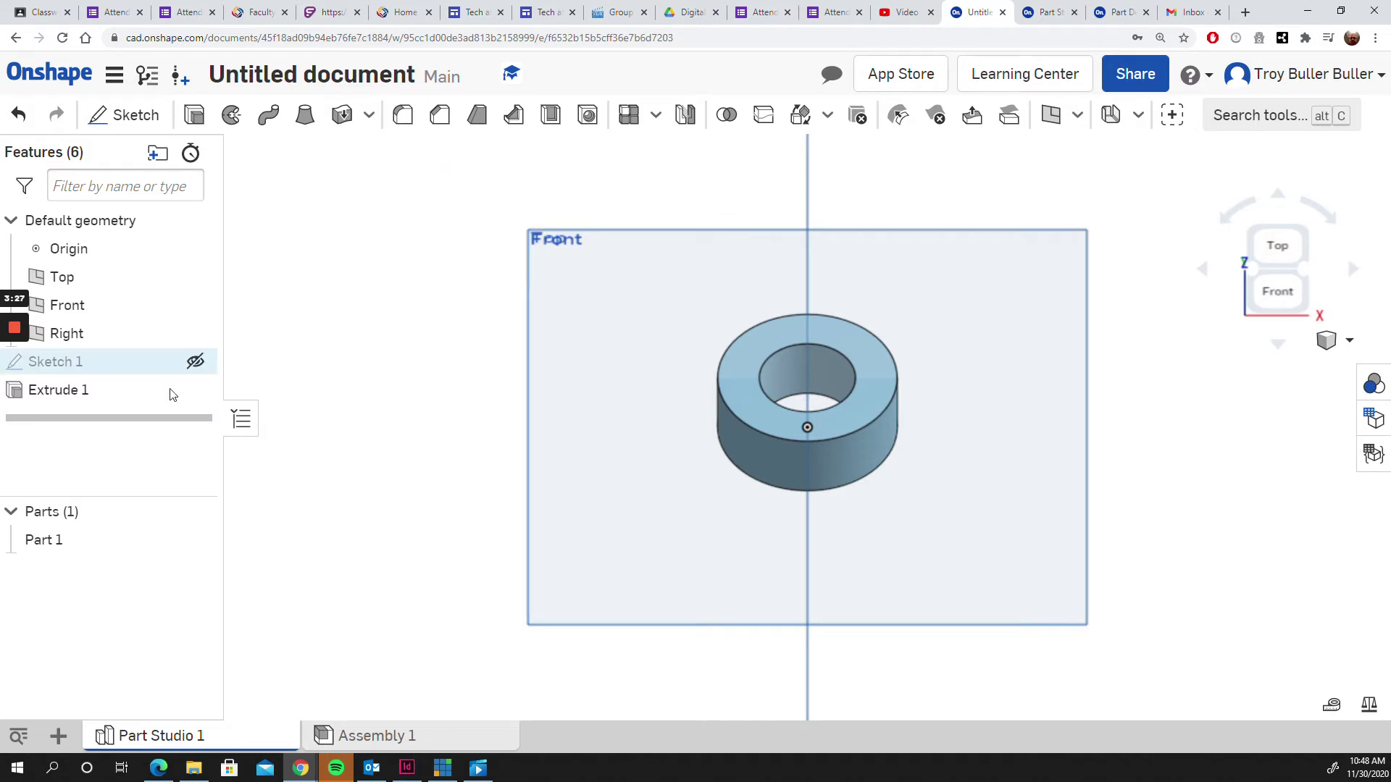
Step: Extrude both side arm regions of Sketch 1, leaving out the hole circles, to a depth of 0.33 in and add them to the ring
double_click(68, 368)
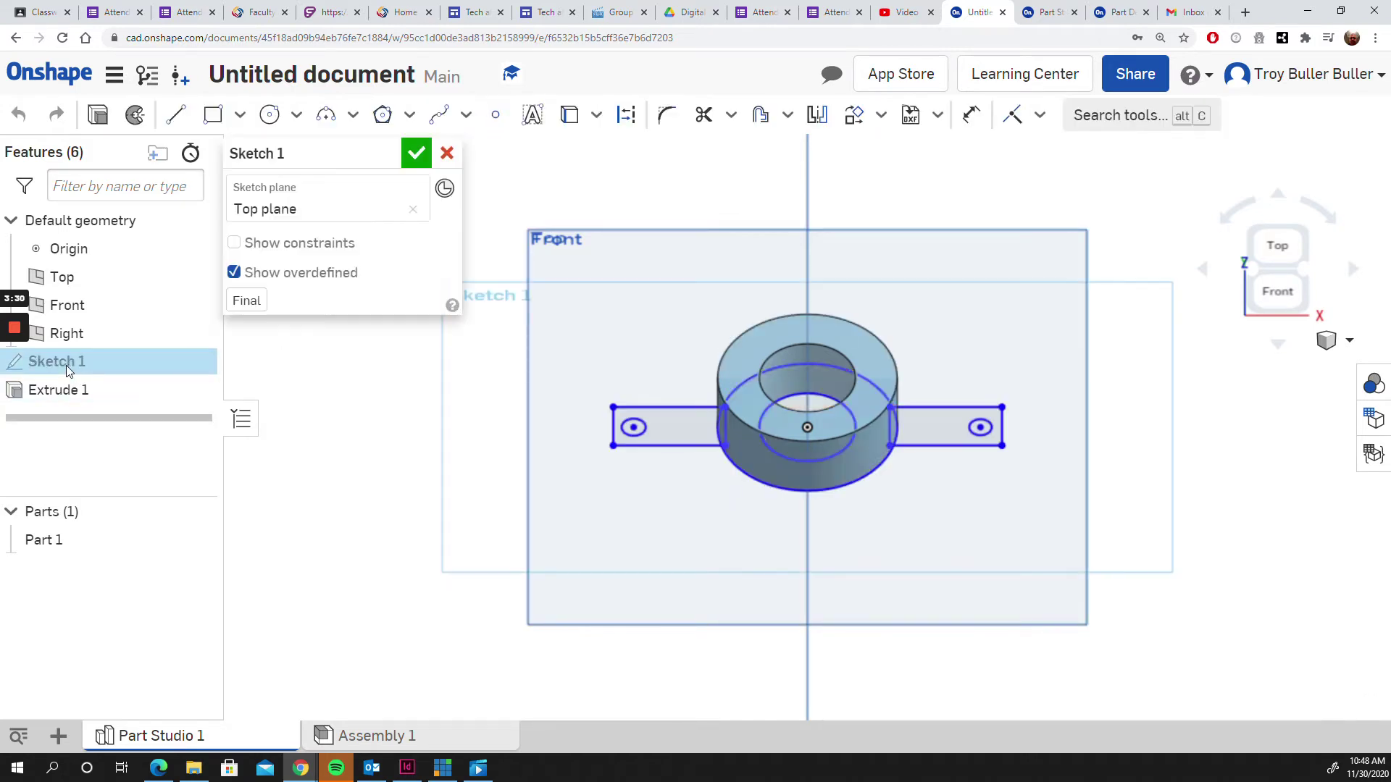
click(672, 432)
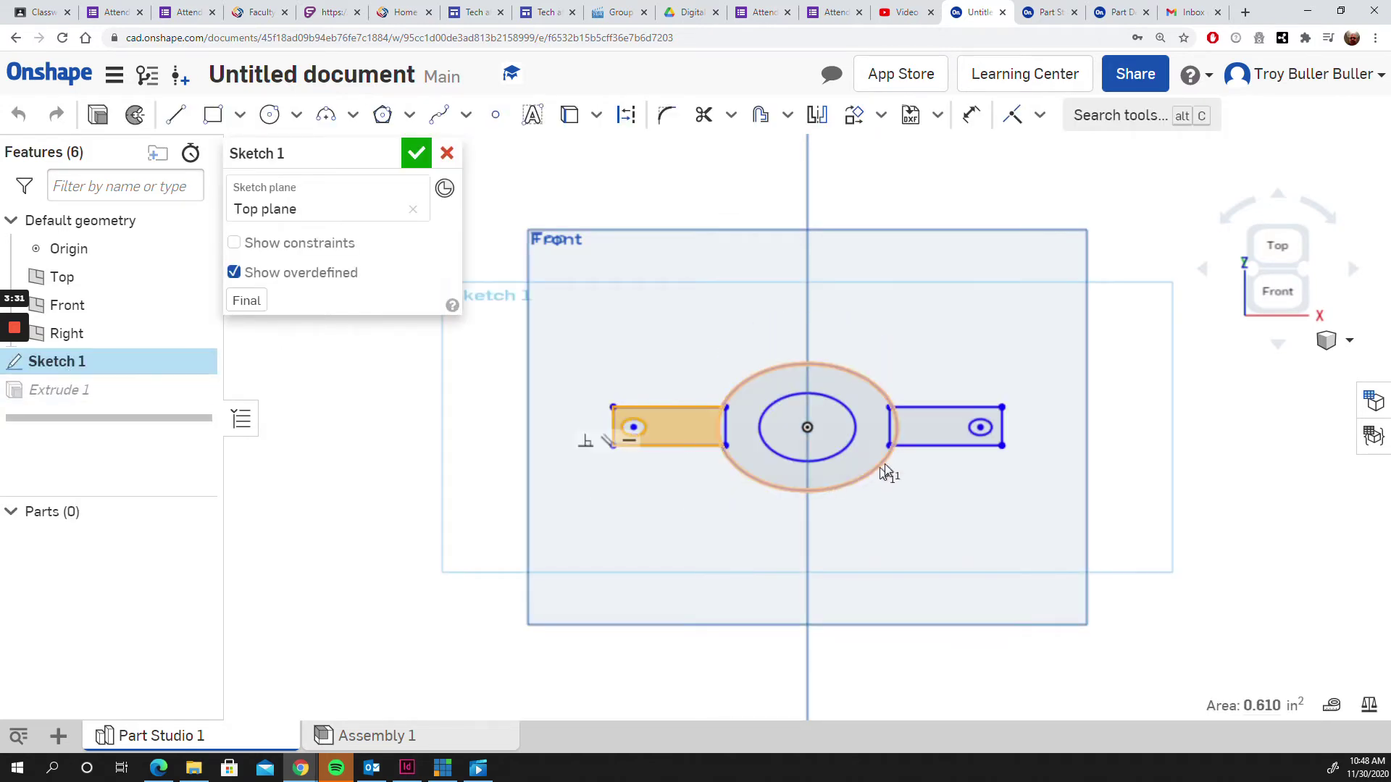
click(919, 421)
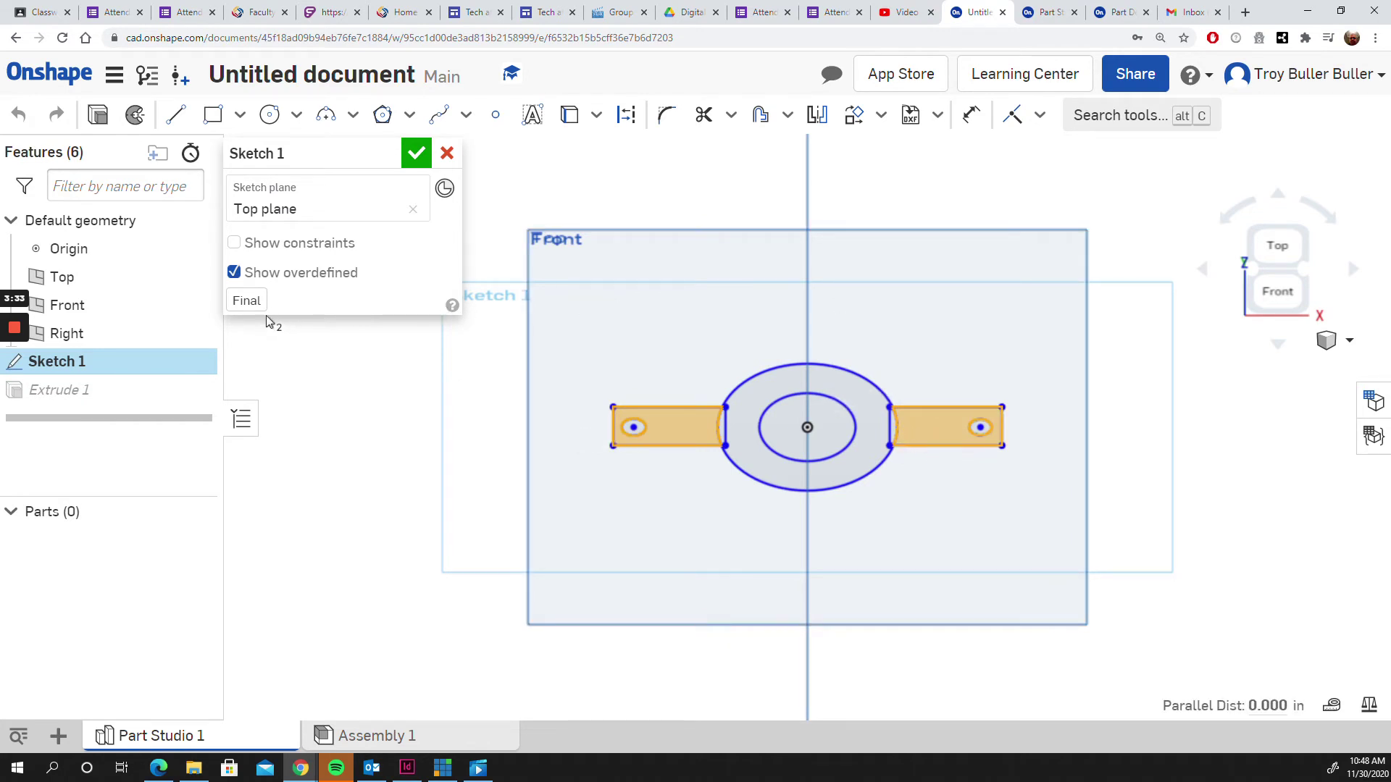
click(102, 113)
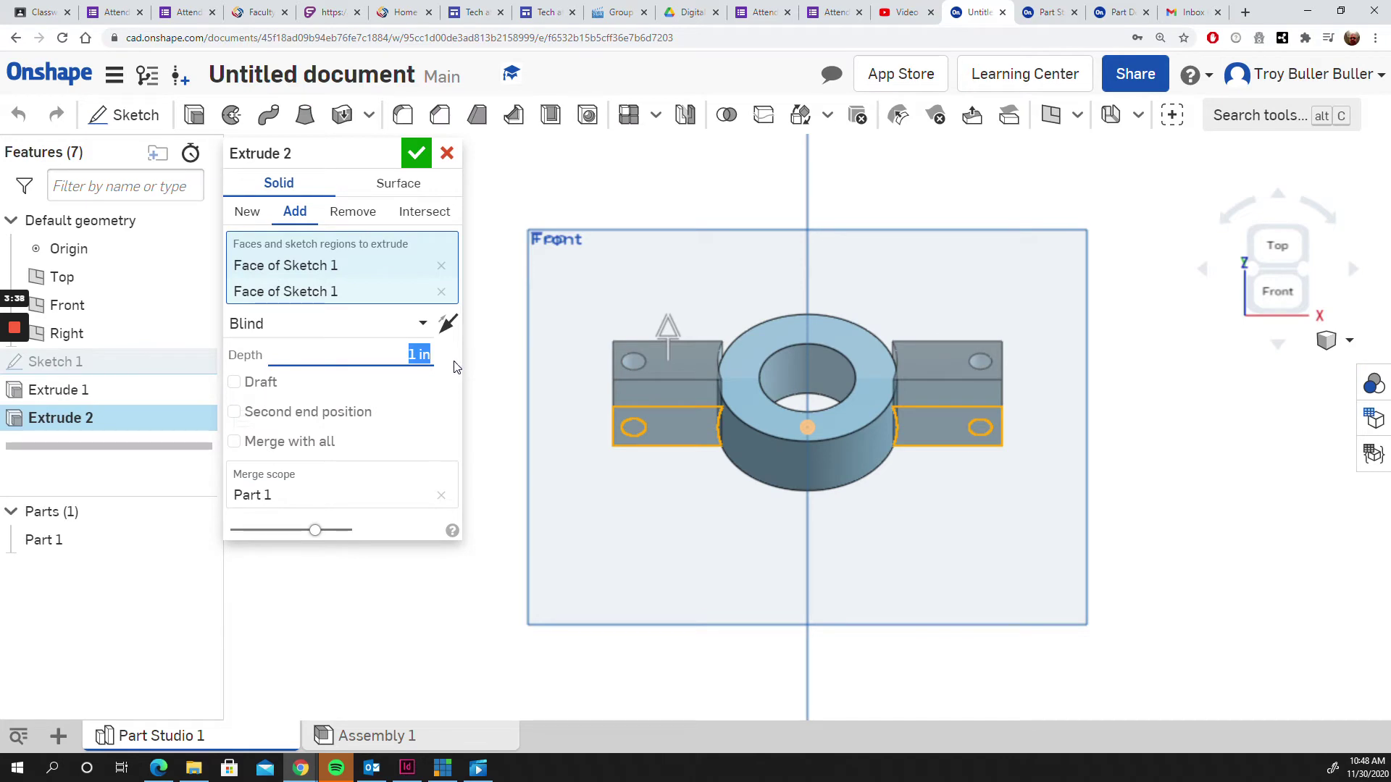
text(.33)
click(416, 154)
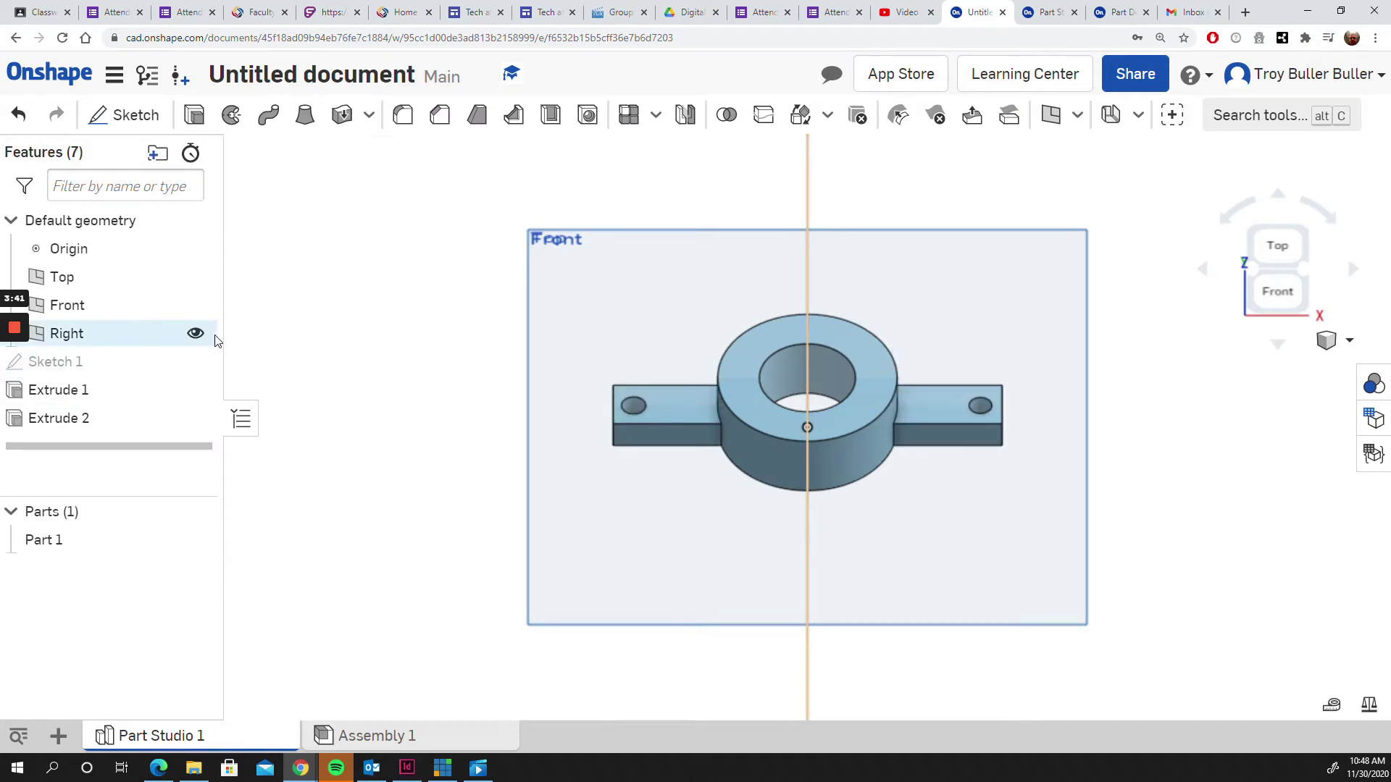
Step: Rename the part as Acme
right_click(40, 551)
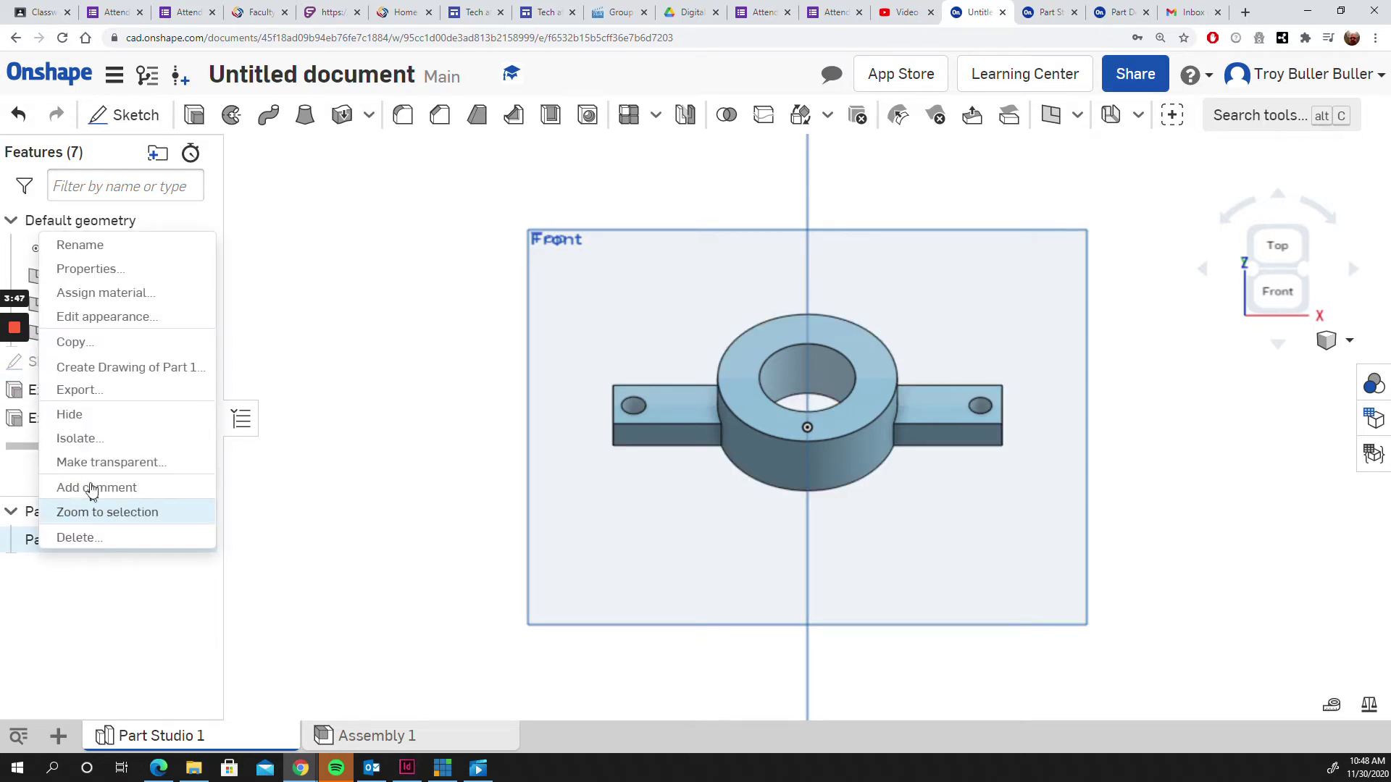
click(103, 250)
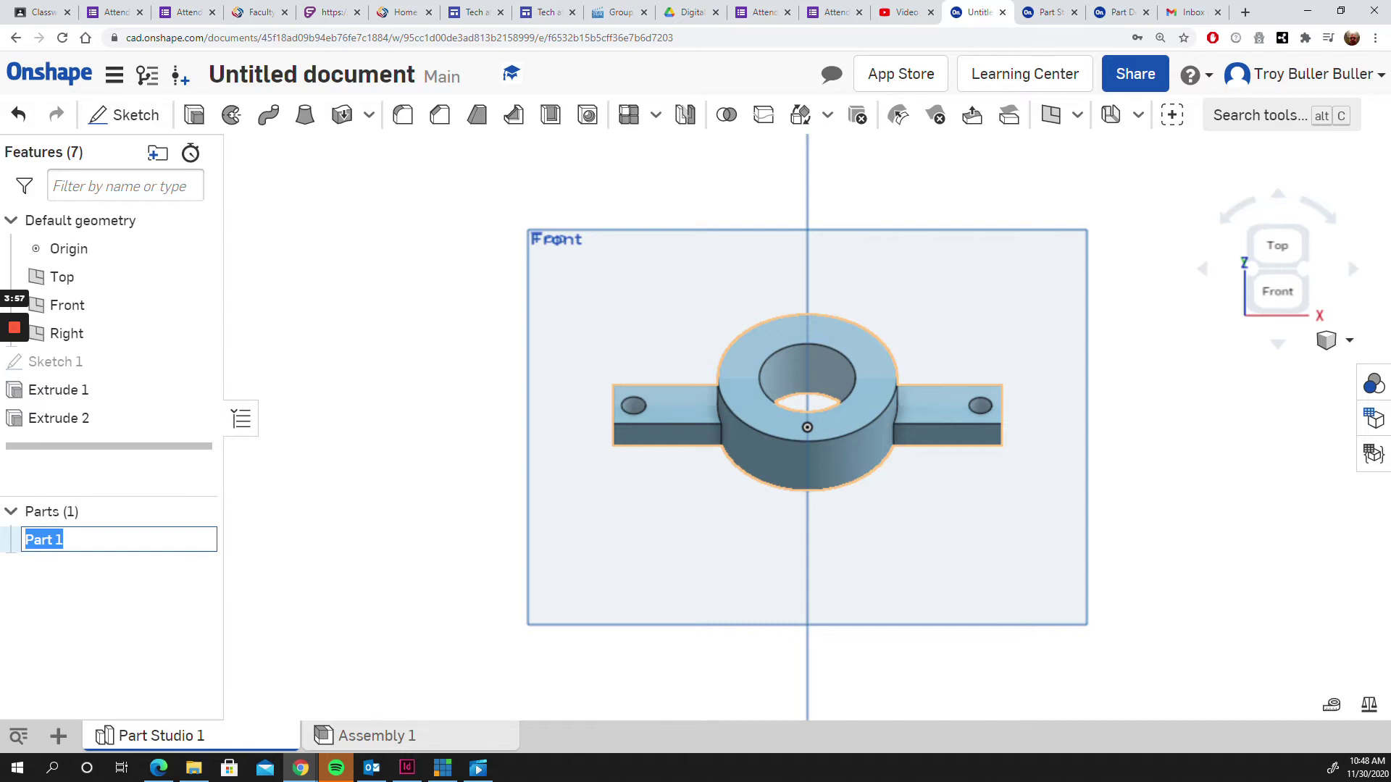
text(Acme)
click(295, 559)
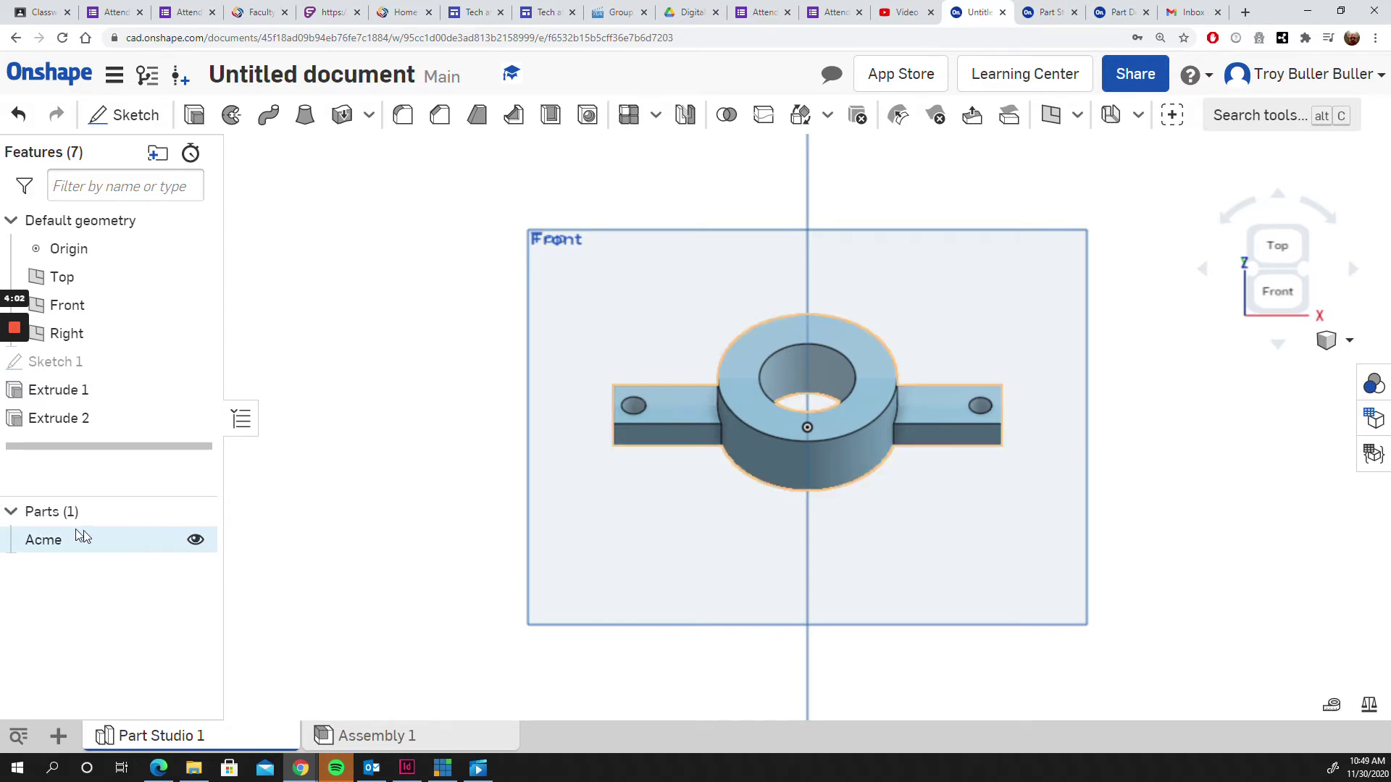
Step: Assign 300 Series Stainless Steel from the Onshape Material Library to the Acme part
right_click(42, 541)
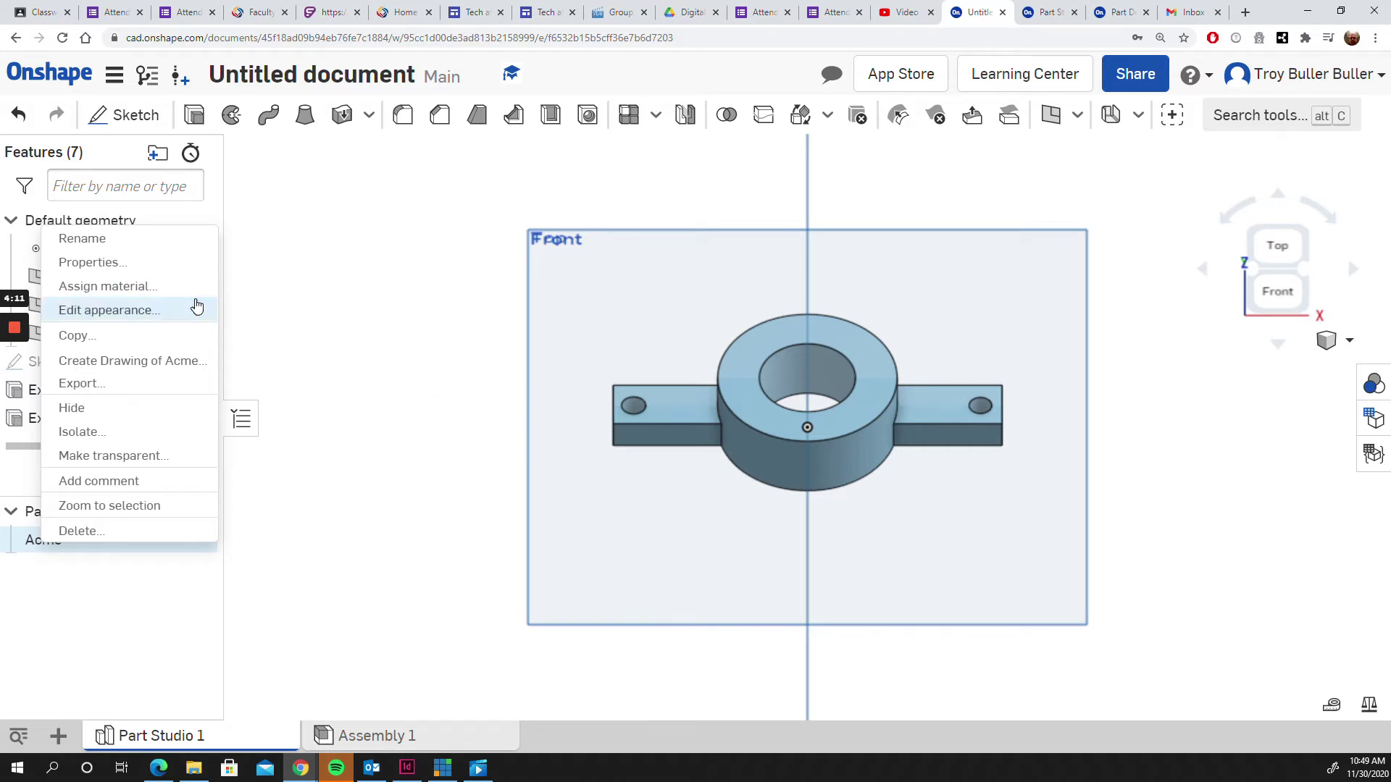
click(126, 288)
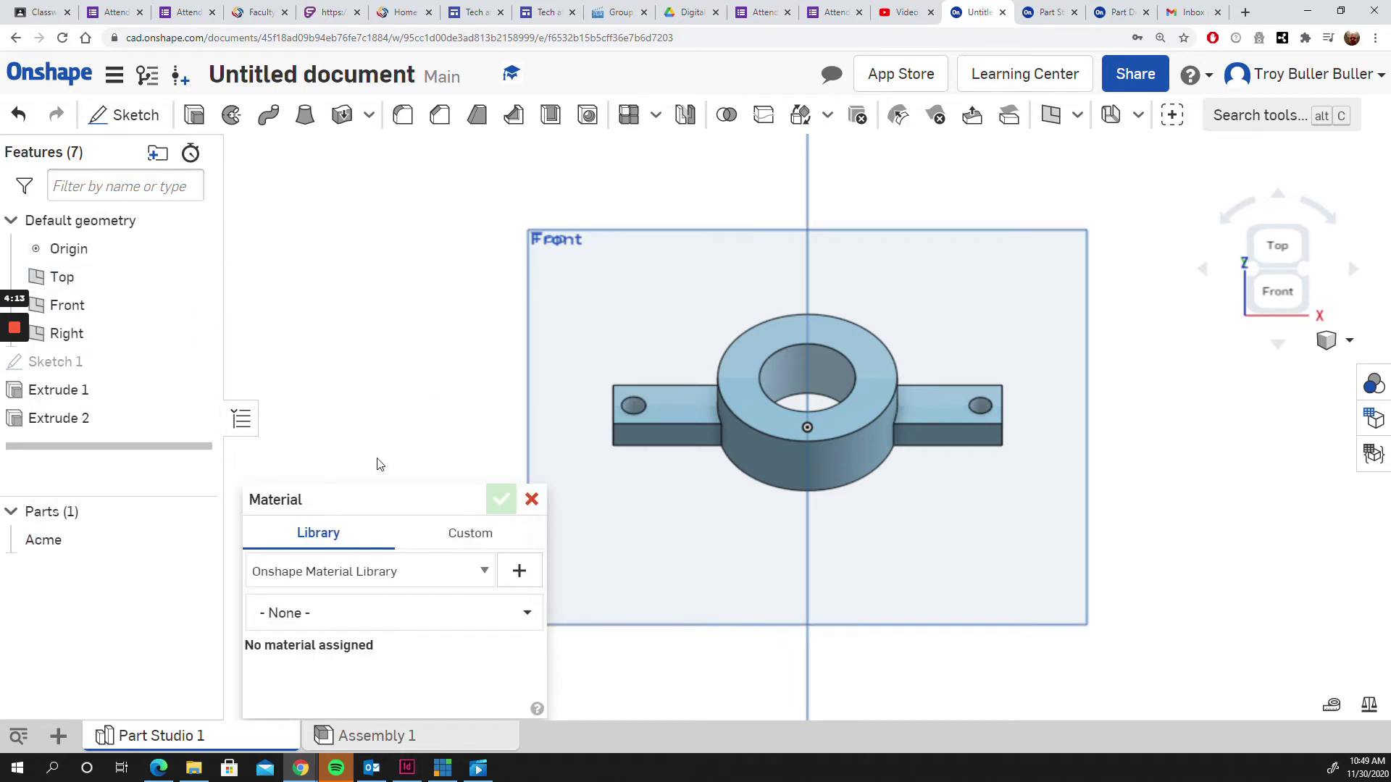
click(489, 573)
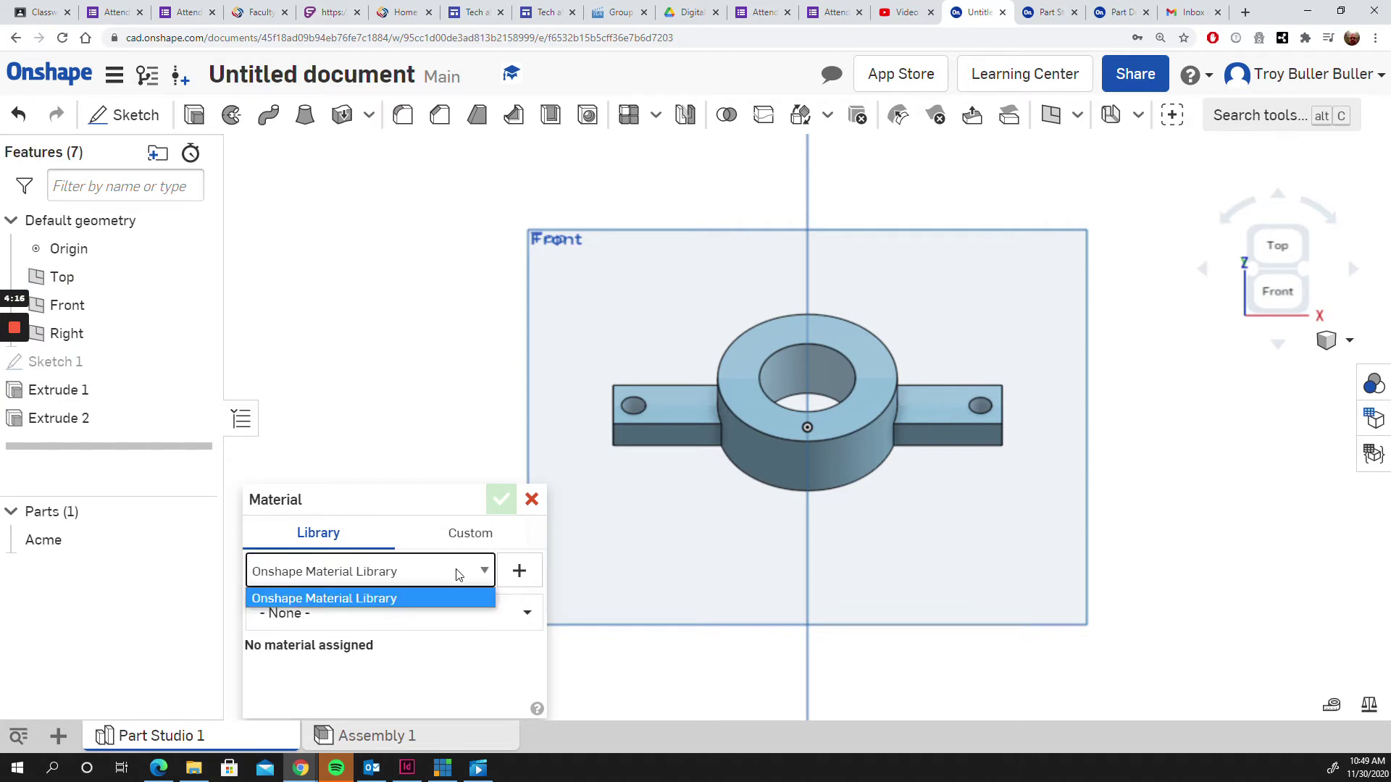
click(377, 600)
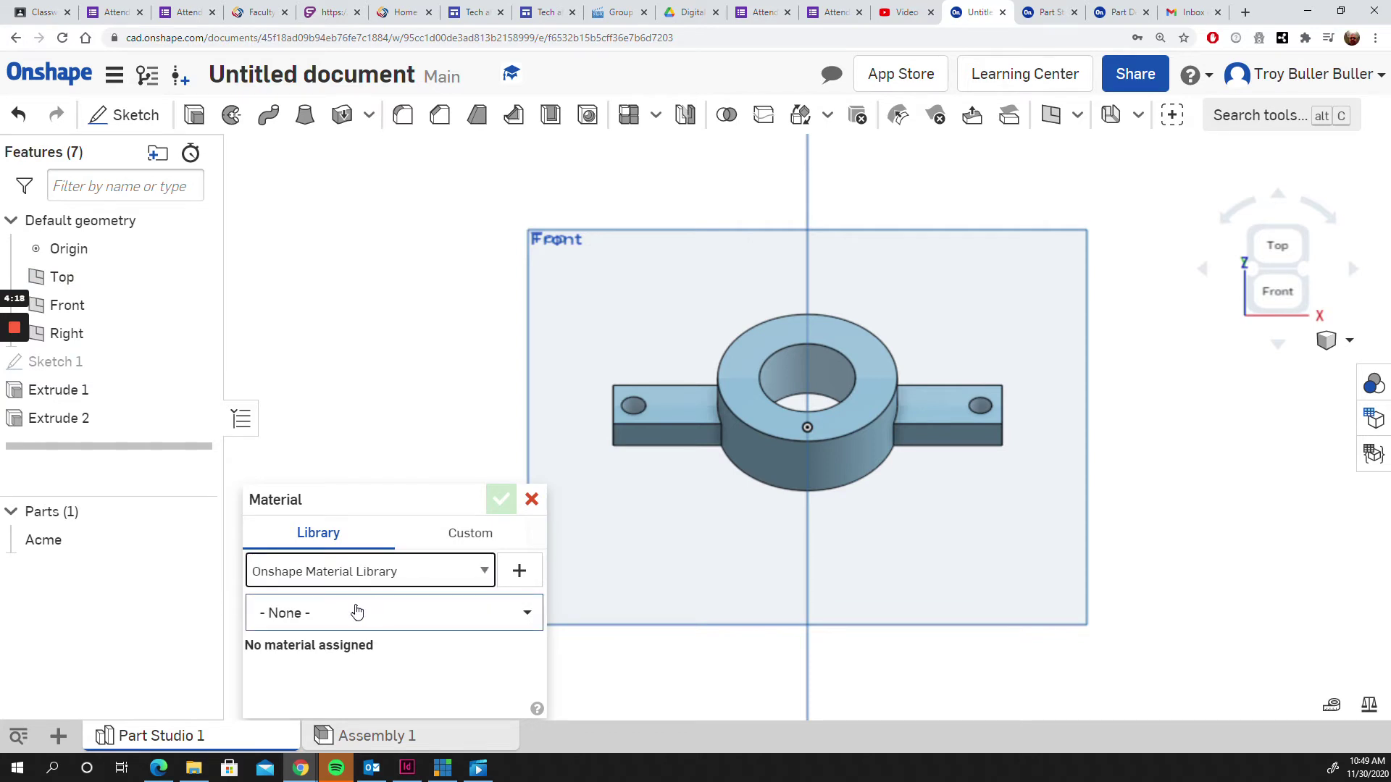
click(362, 571)
click(315, 616)
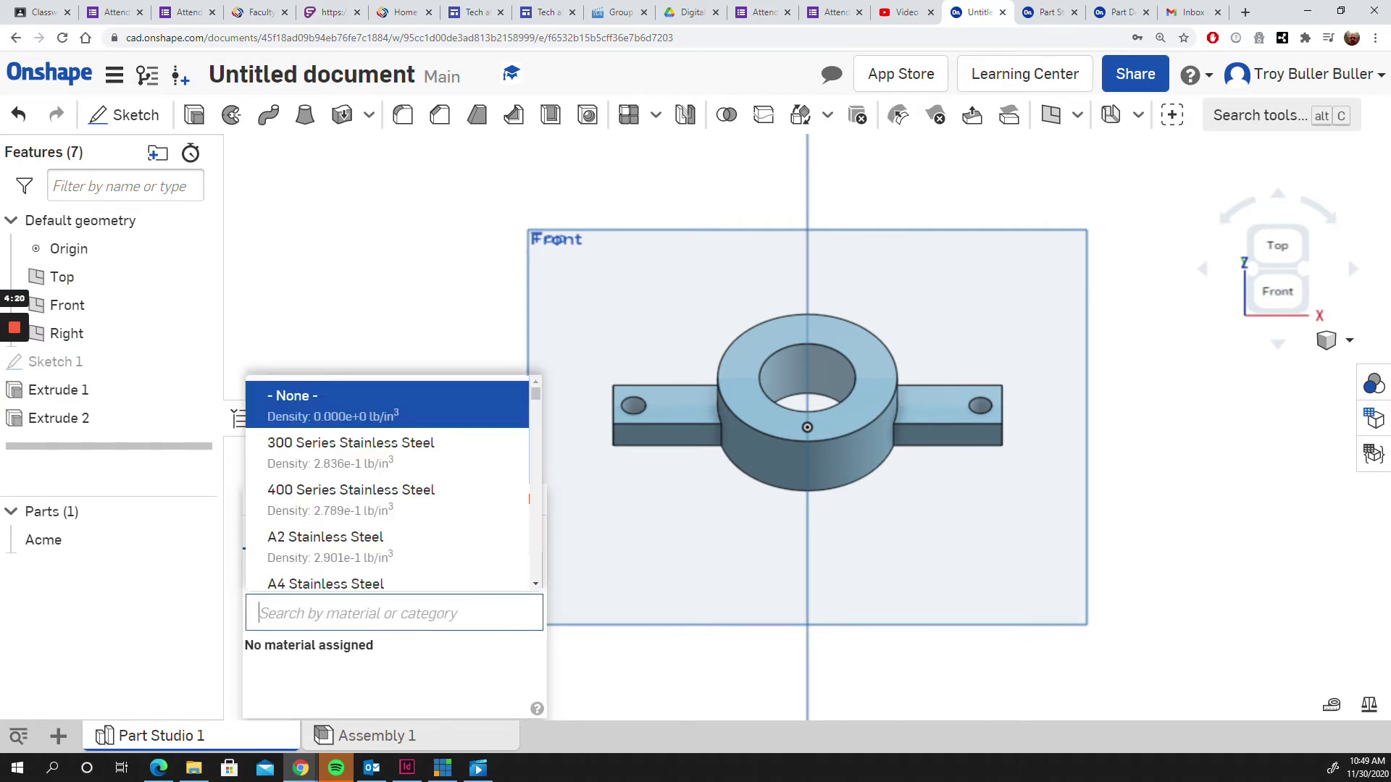
scroll(334, 496, down, 15)
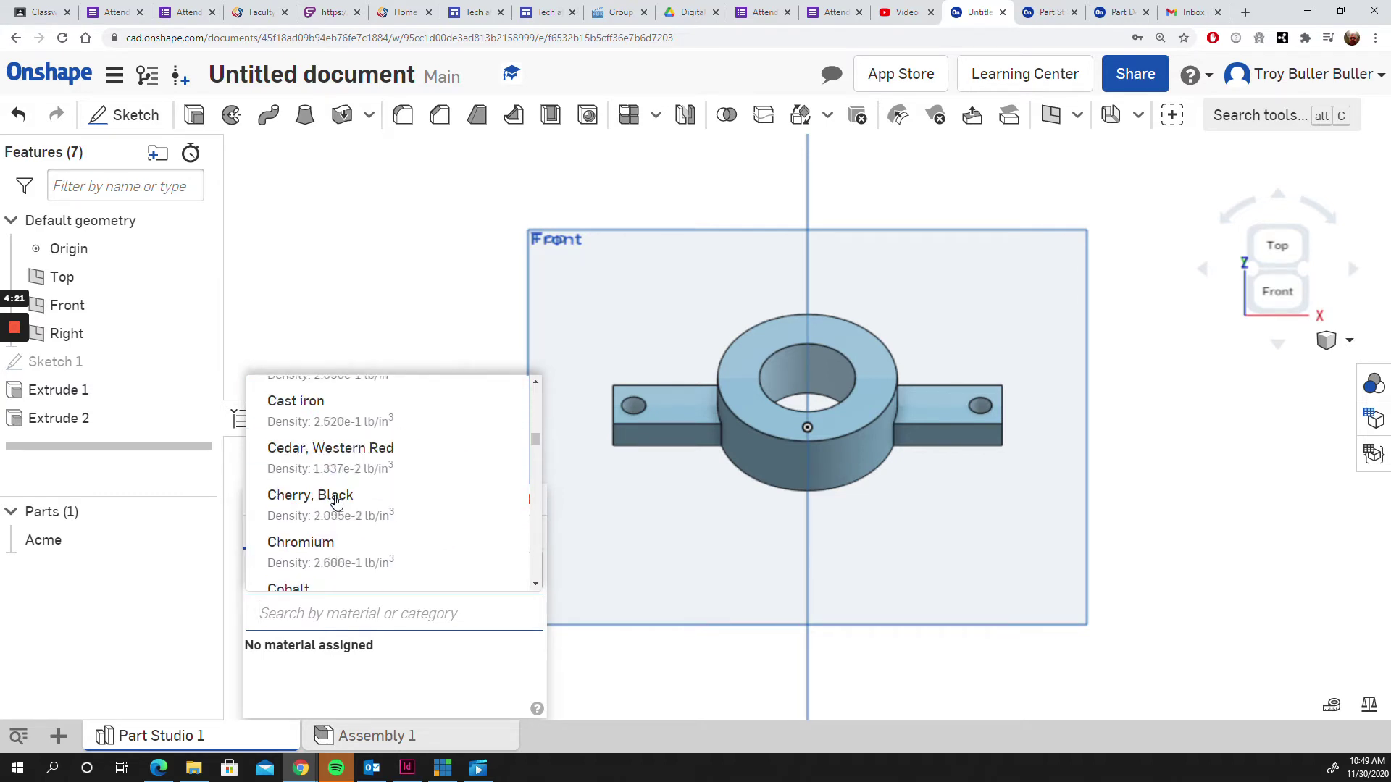
scroll(334, 498, down, 10)
scroll(330, 492, up, 9)
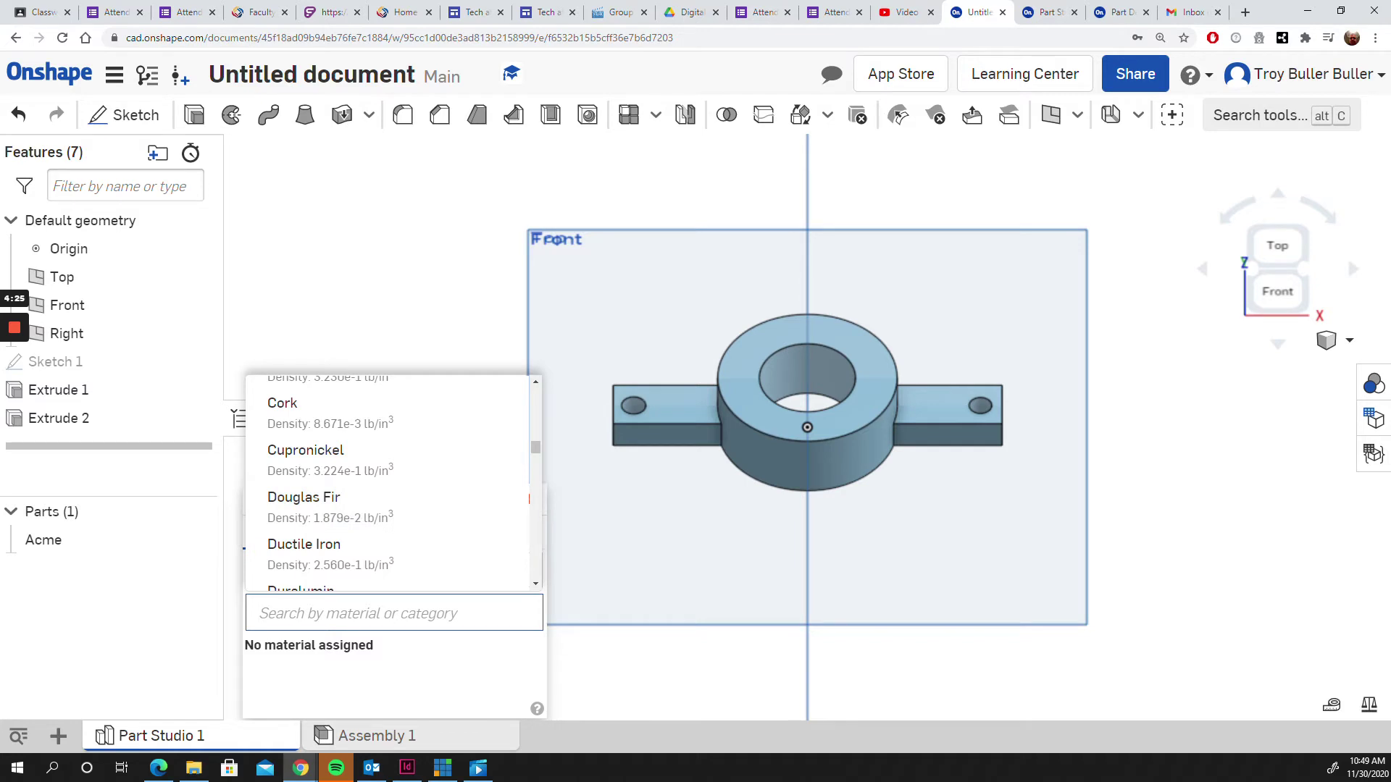
text(300)
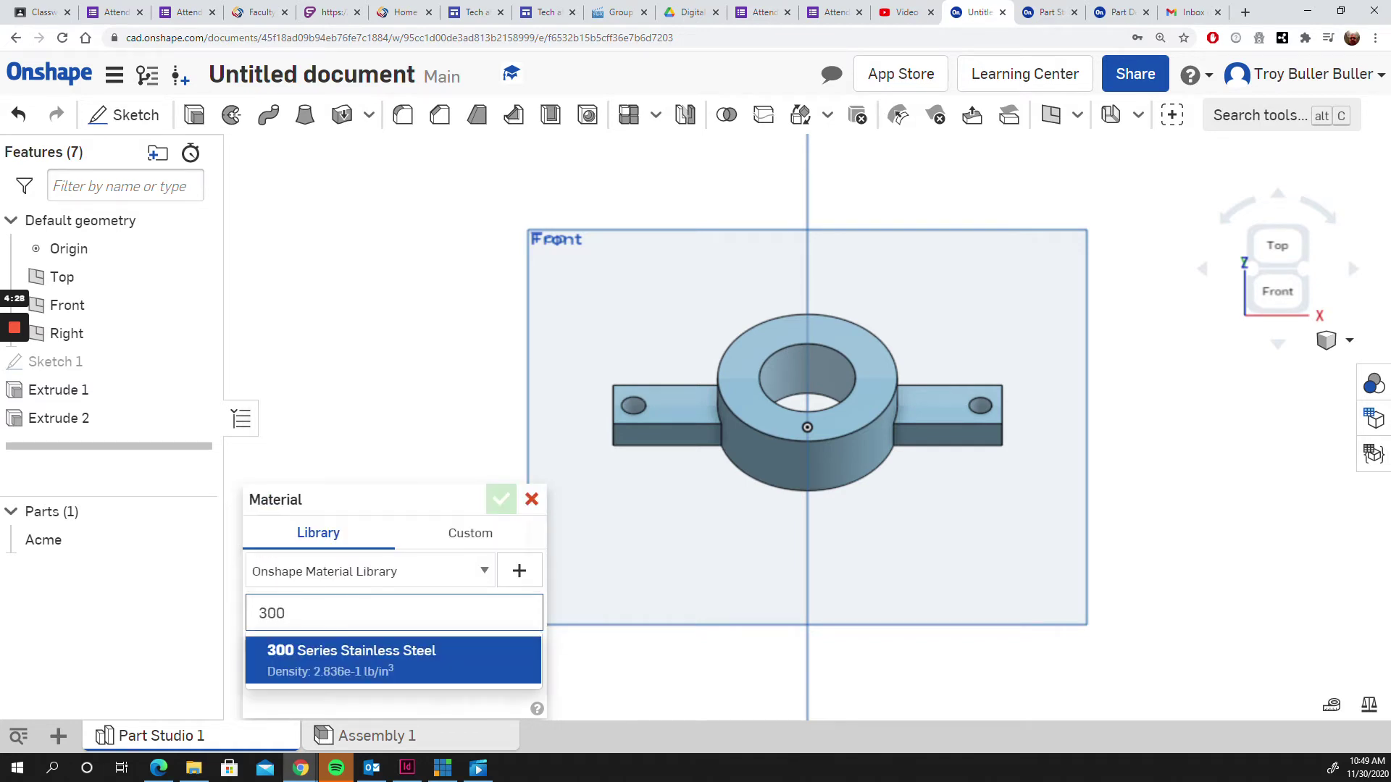
click(365, 661)
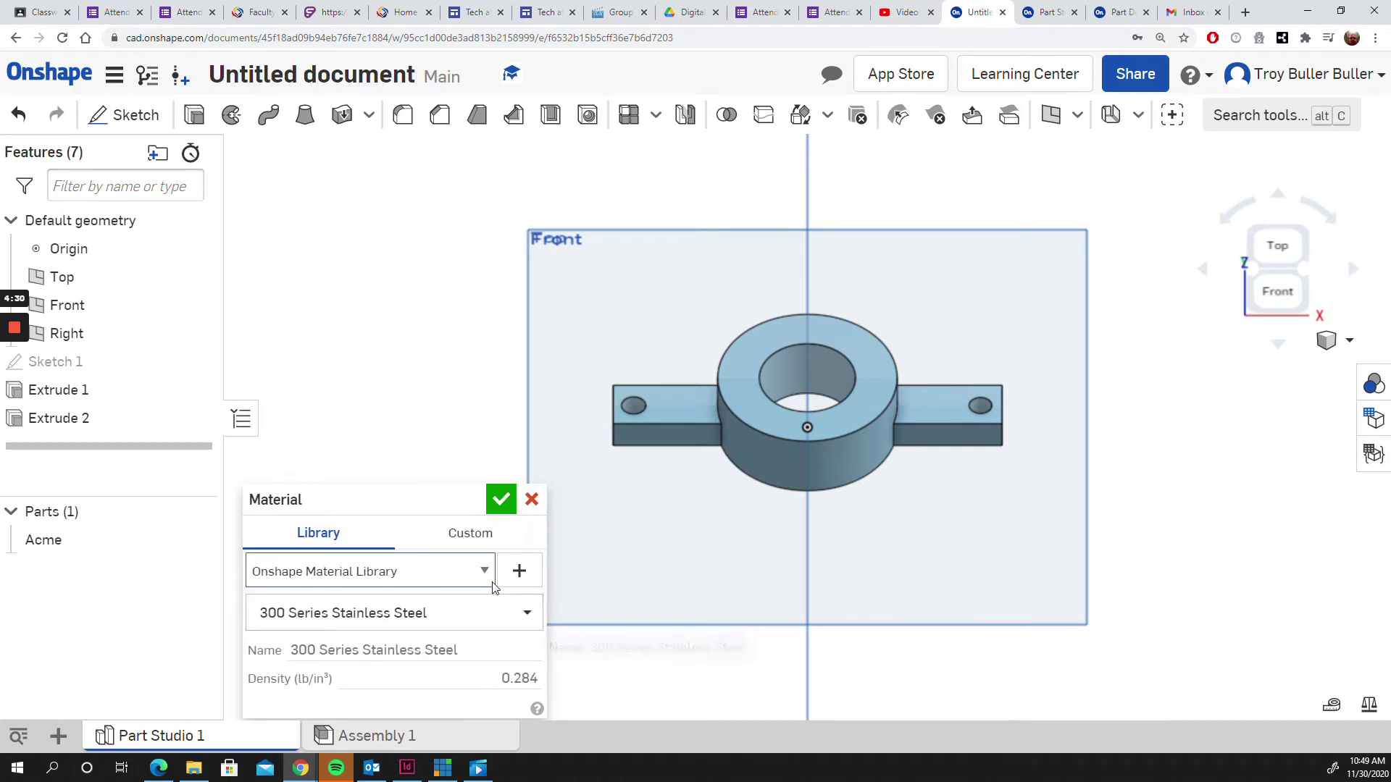
click(500, 500)
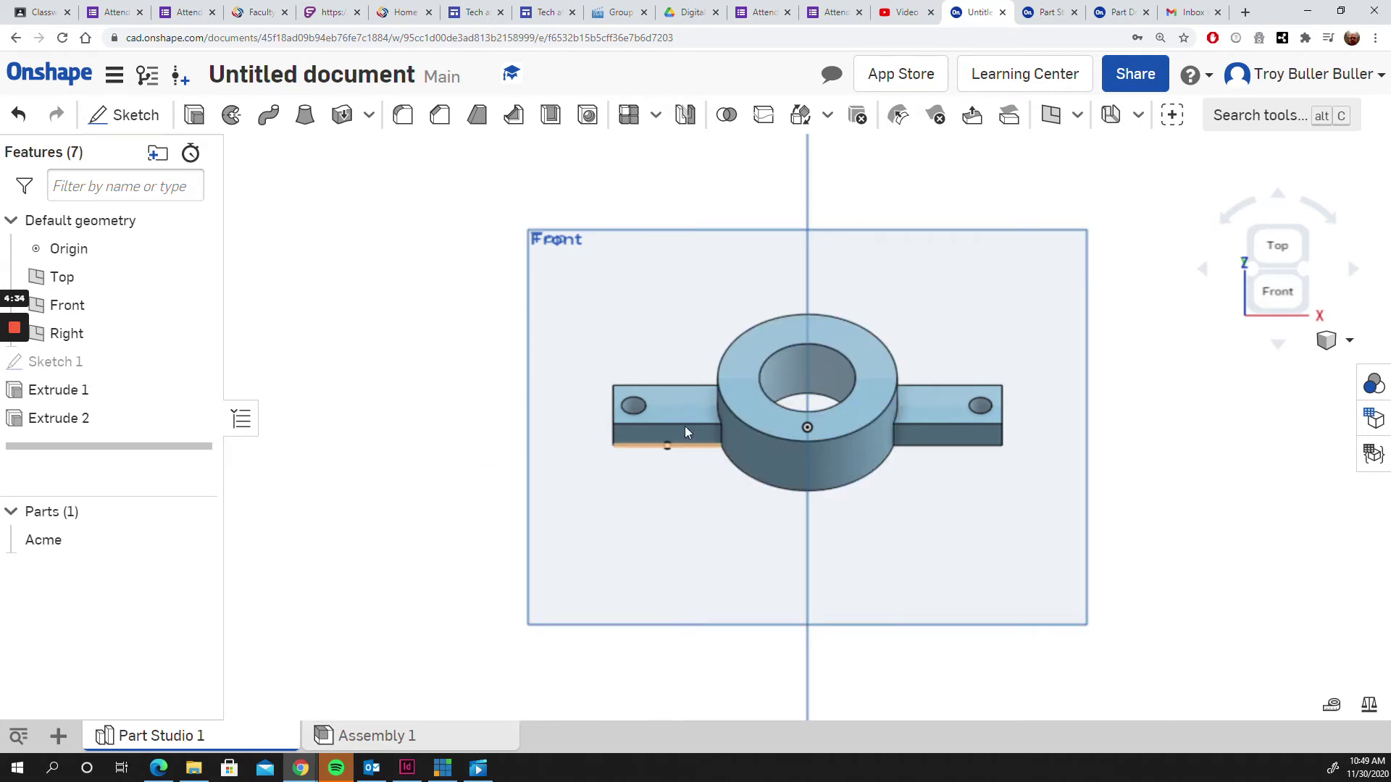
Step: Select the entire part in the model, including all faces of the central ring and both side arms
click(587, 312)
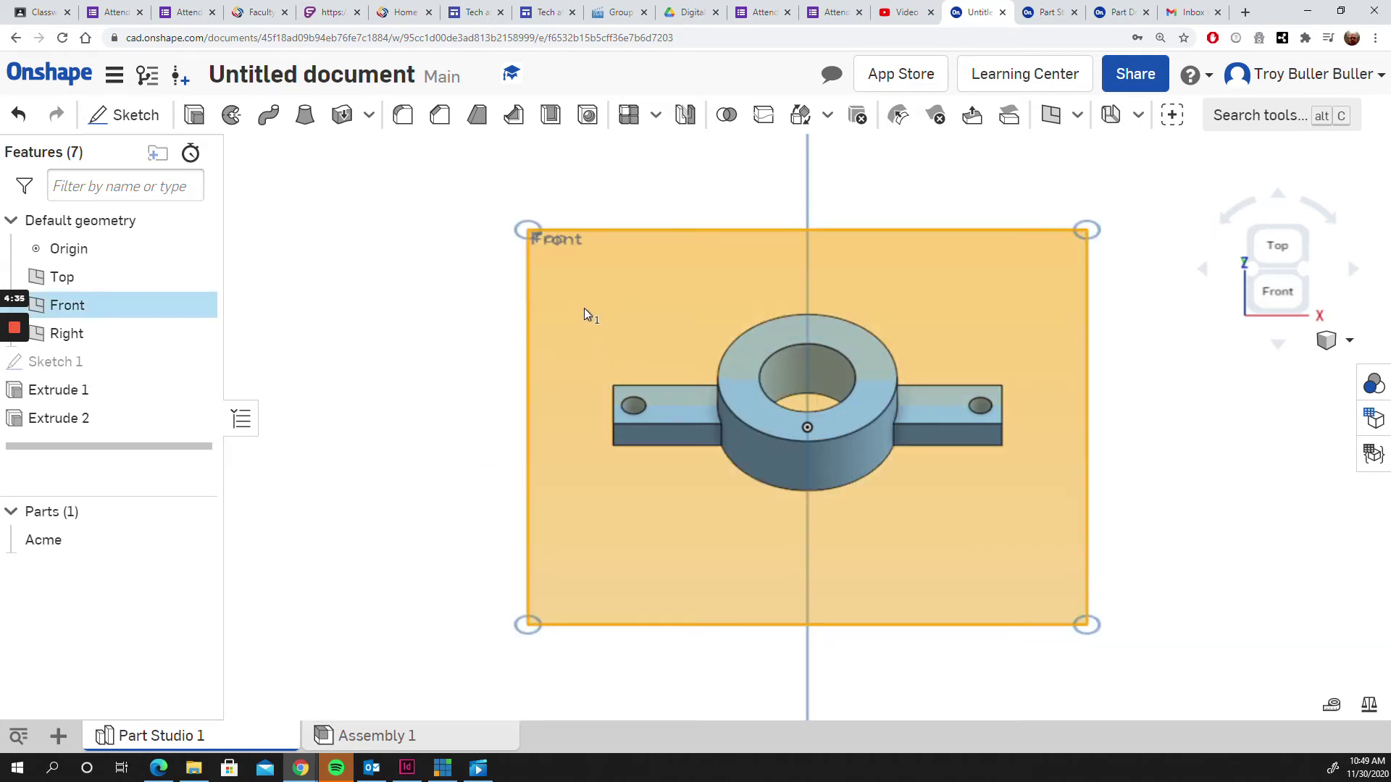
click(450, 308)
drag(575, 288, 1039, 487)
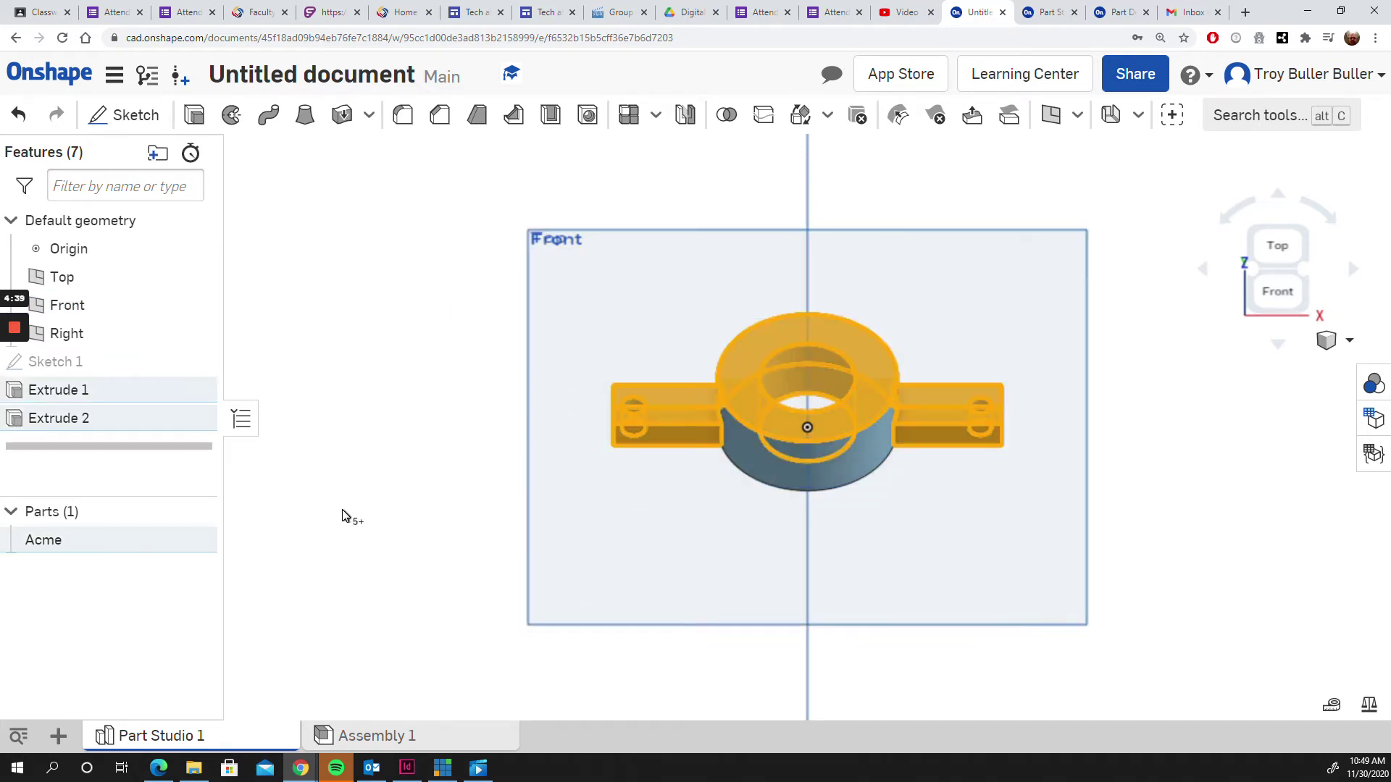
click(608, 481)
click(369, 337)
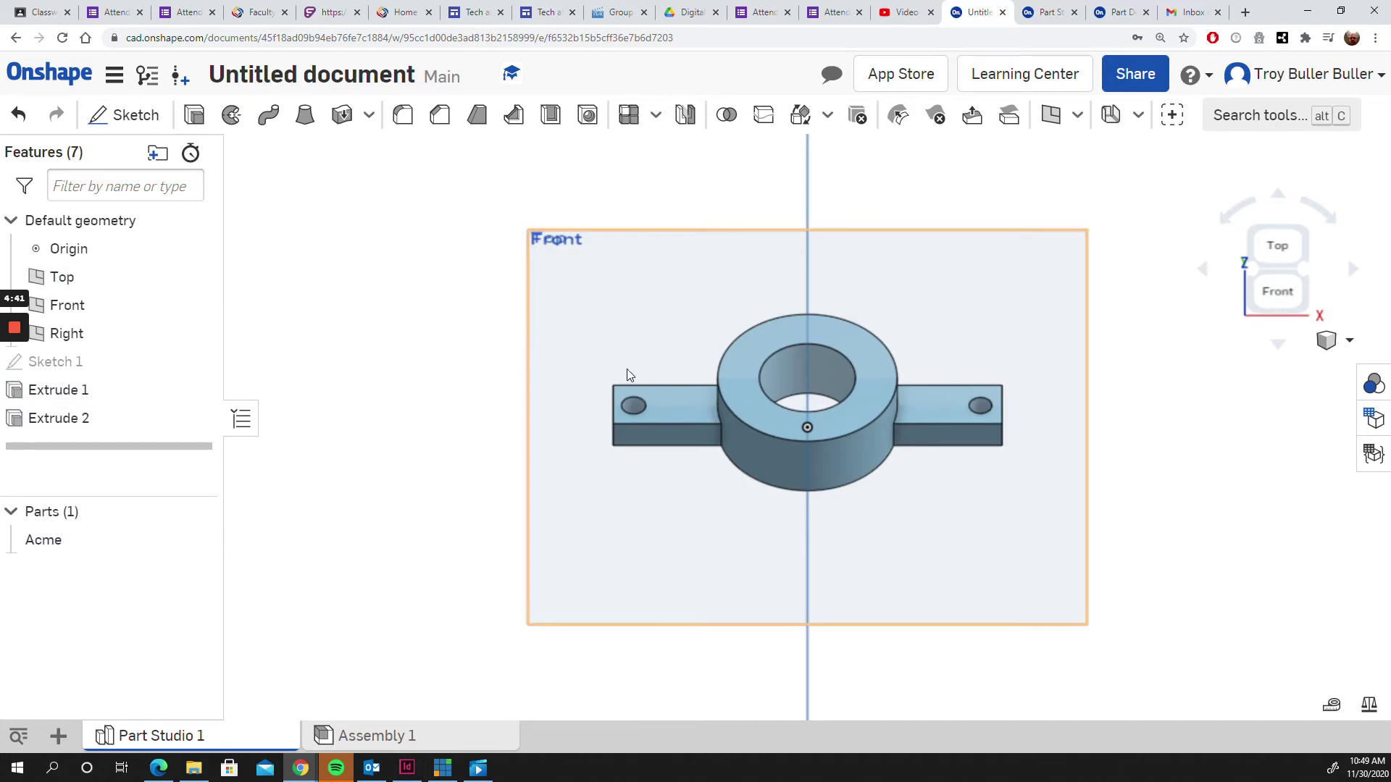
drag(581, 294, 1040, 583)
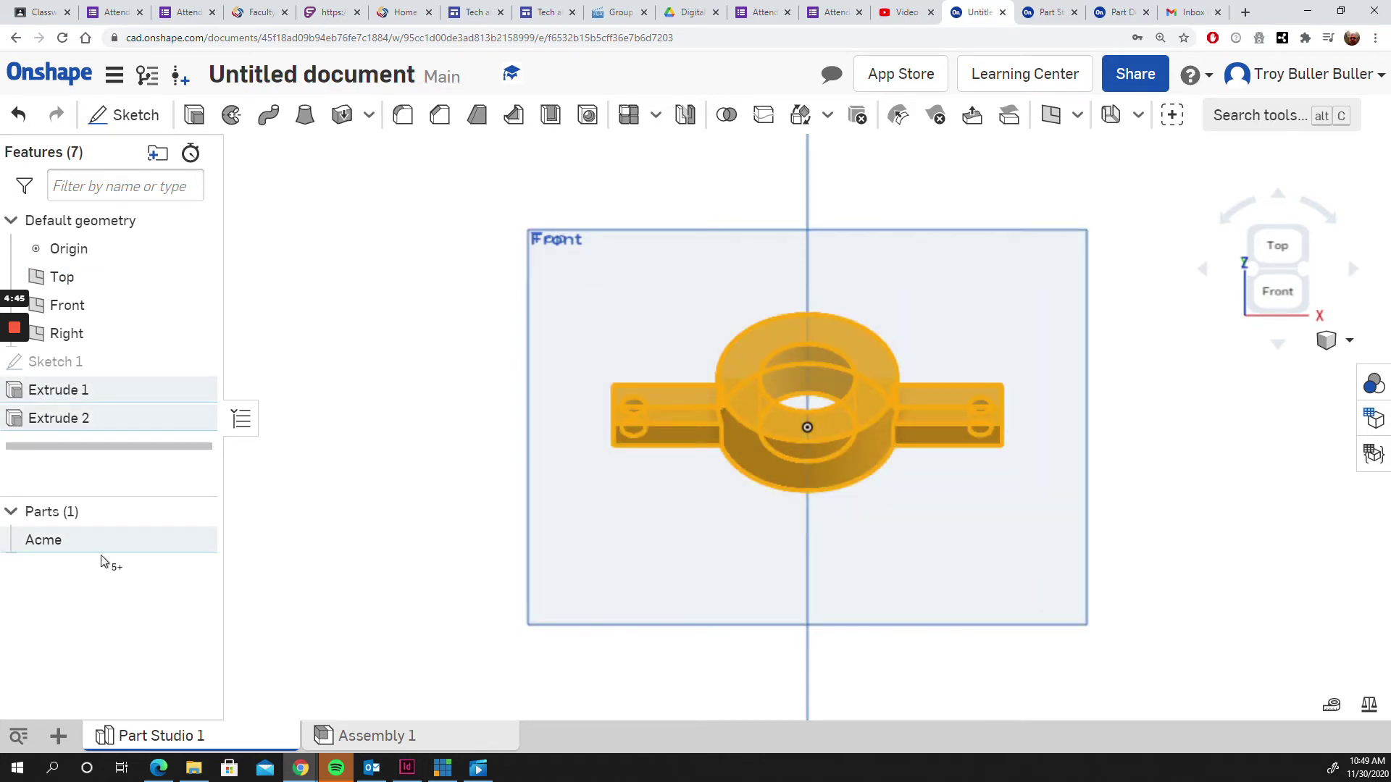
Step: Check which material is assigned to the Acme part and leave the assignment as it is
right_click(42, 549)
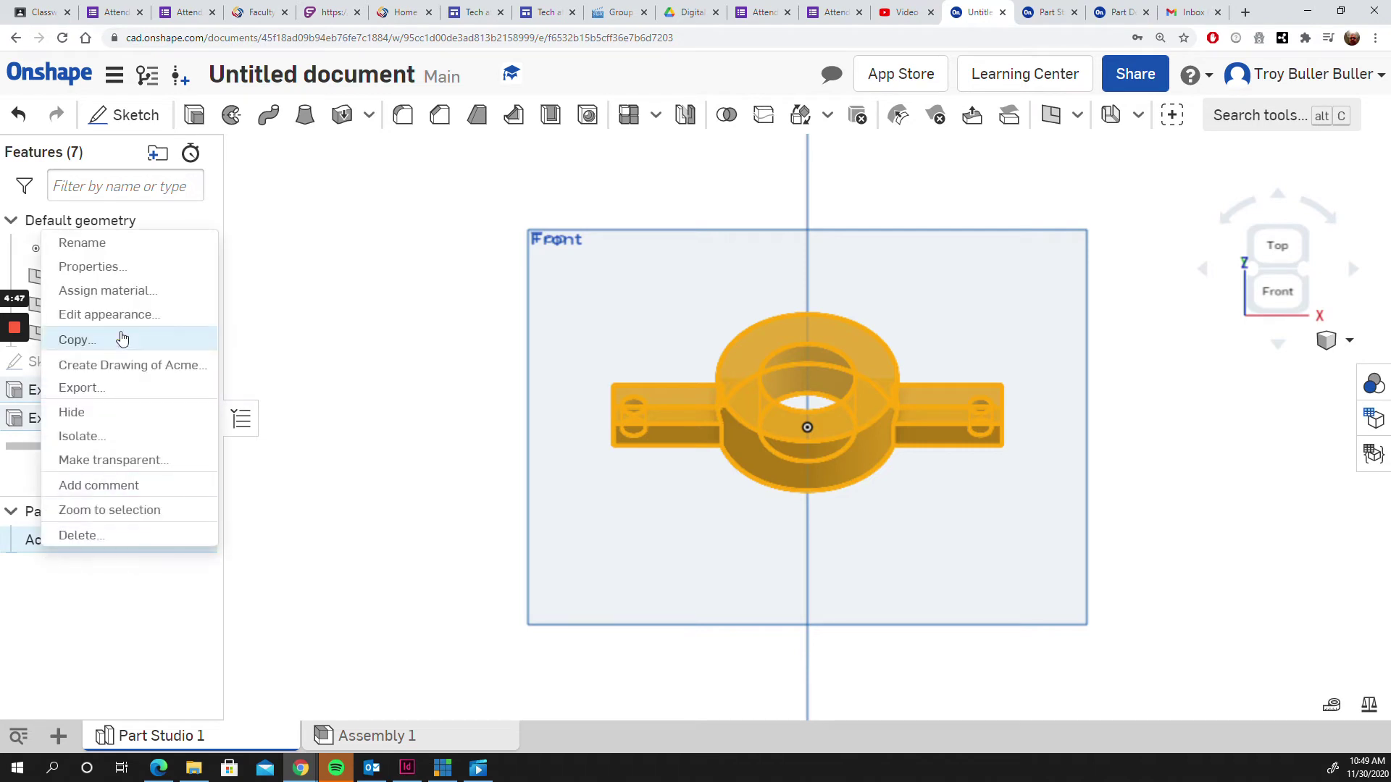
click(114, 290)
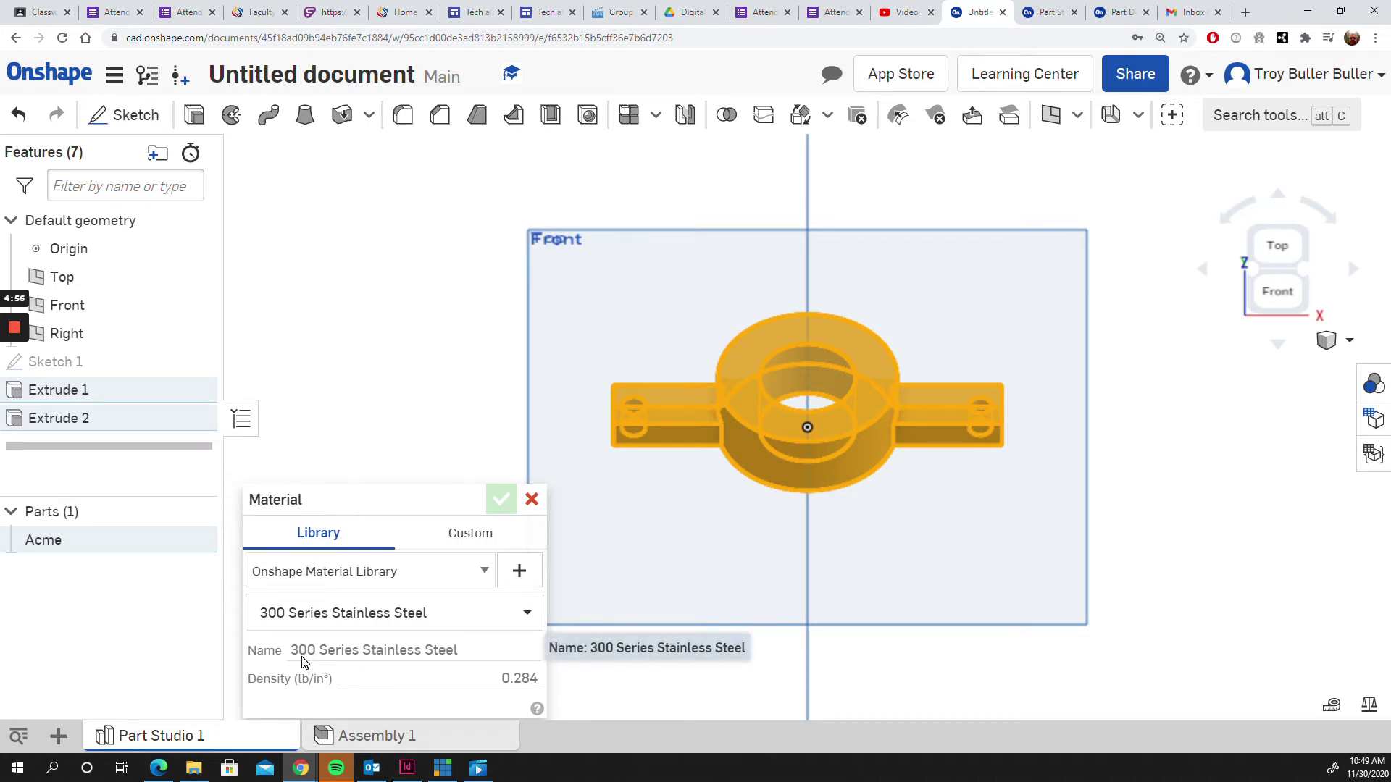
click(533, 500)
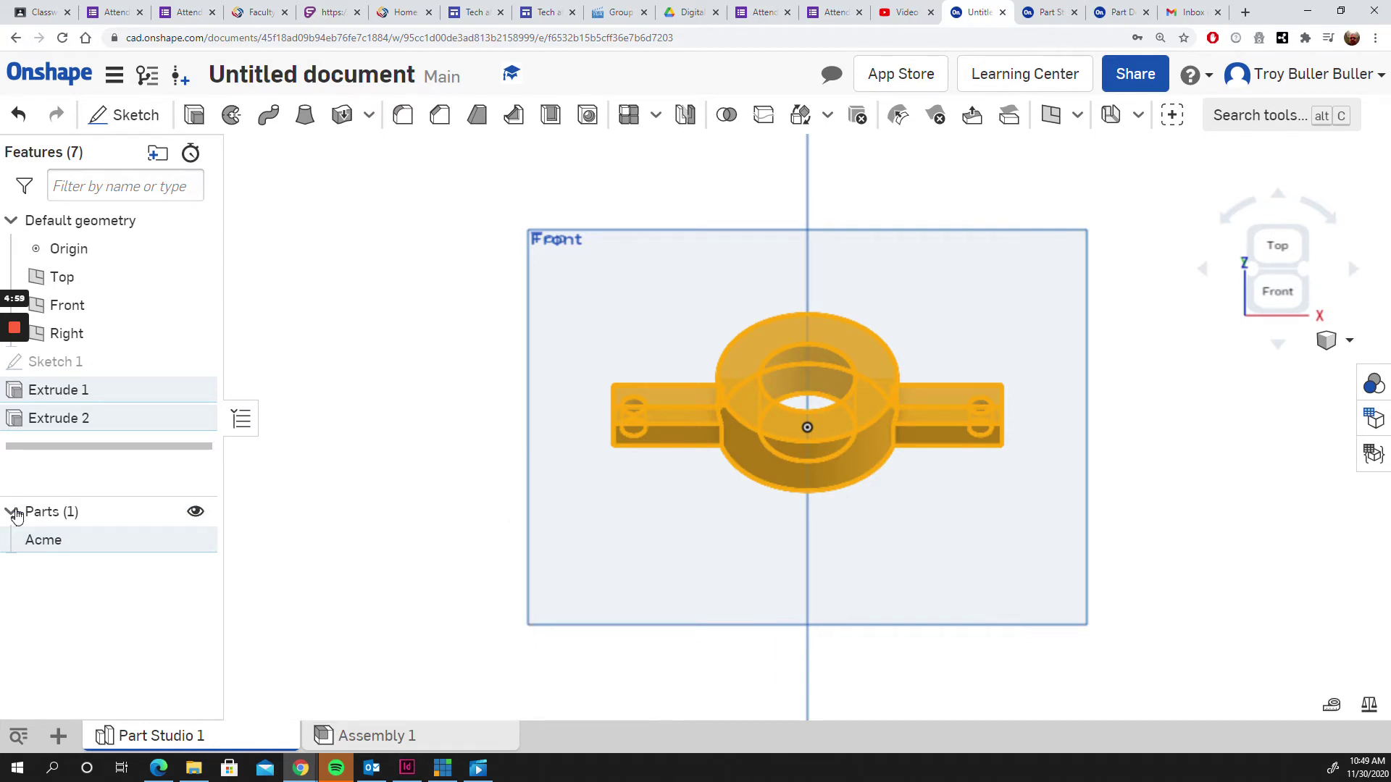
Step: Open the Acme part's appearance settings and try the palette colors 1651B0 (blue) and C1761C (orange-brown) on it
right_click(39, 546)
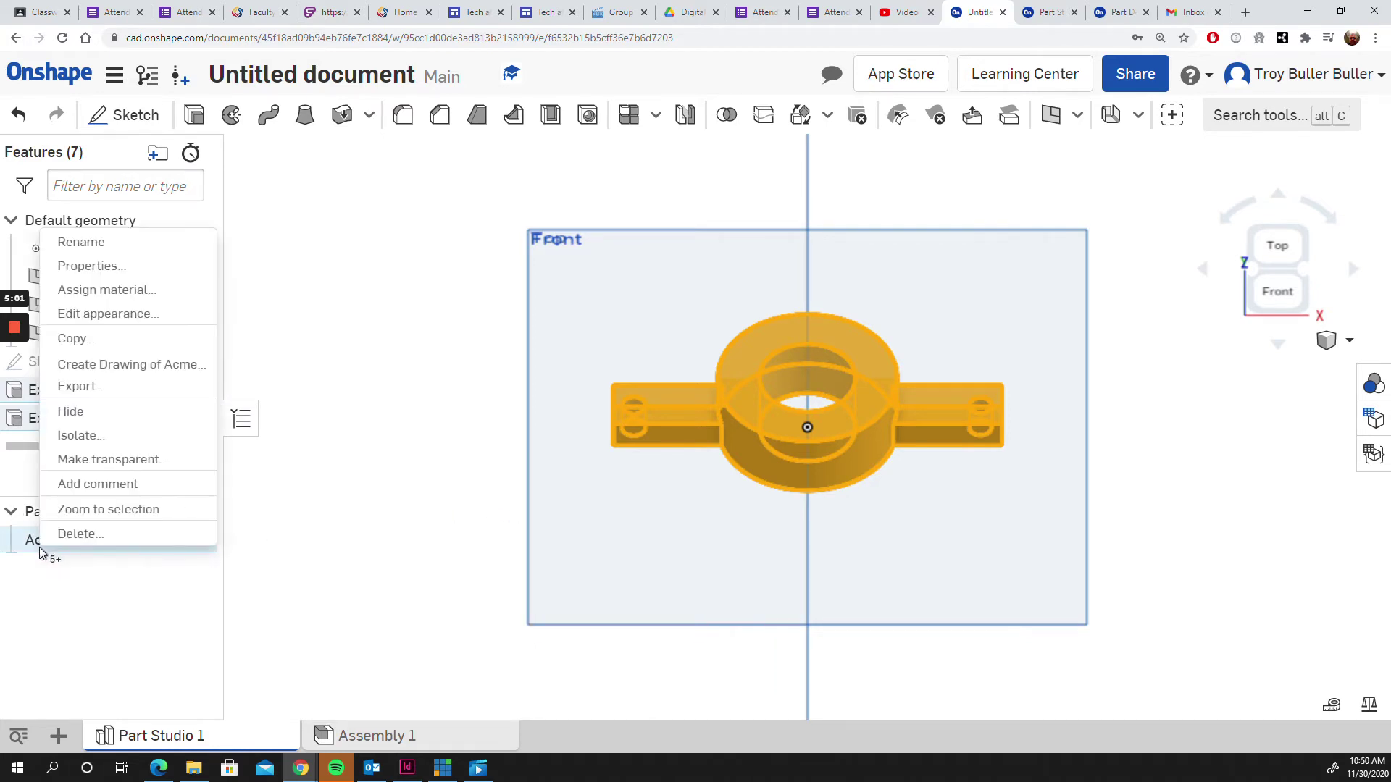
click(136, 315)
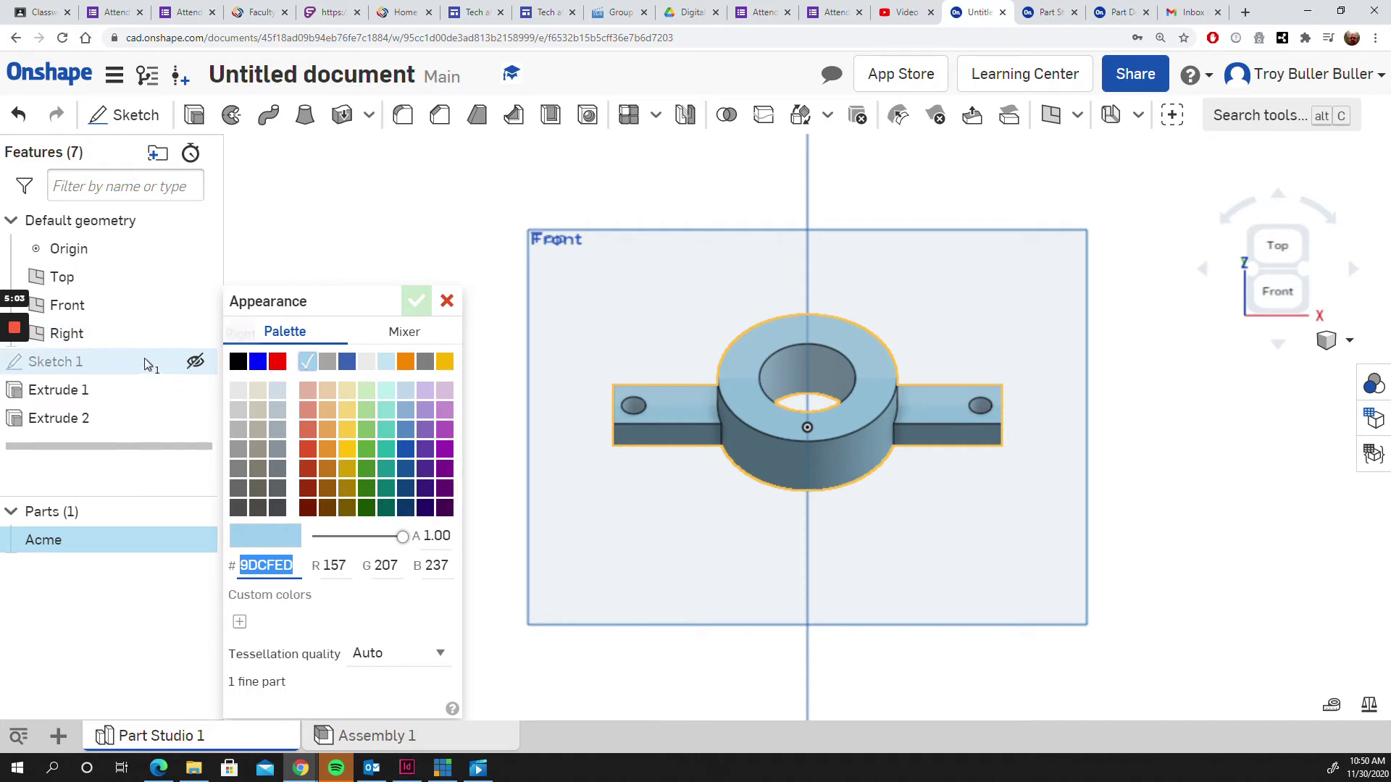
click(407, 452)
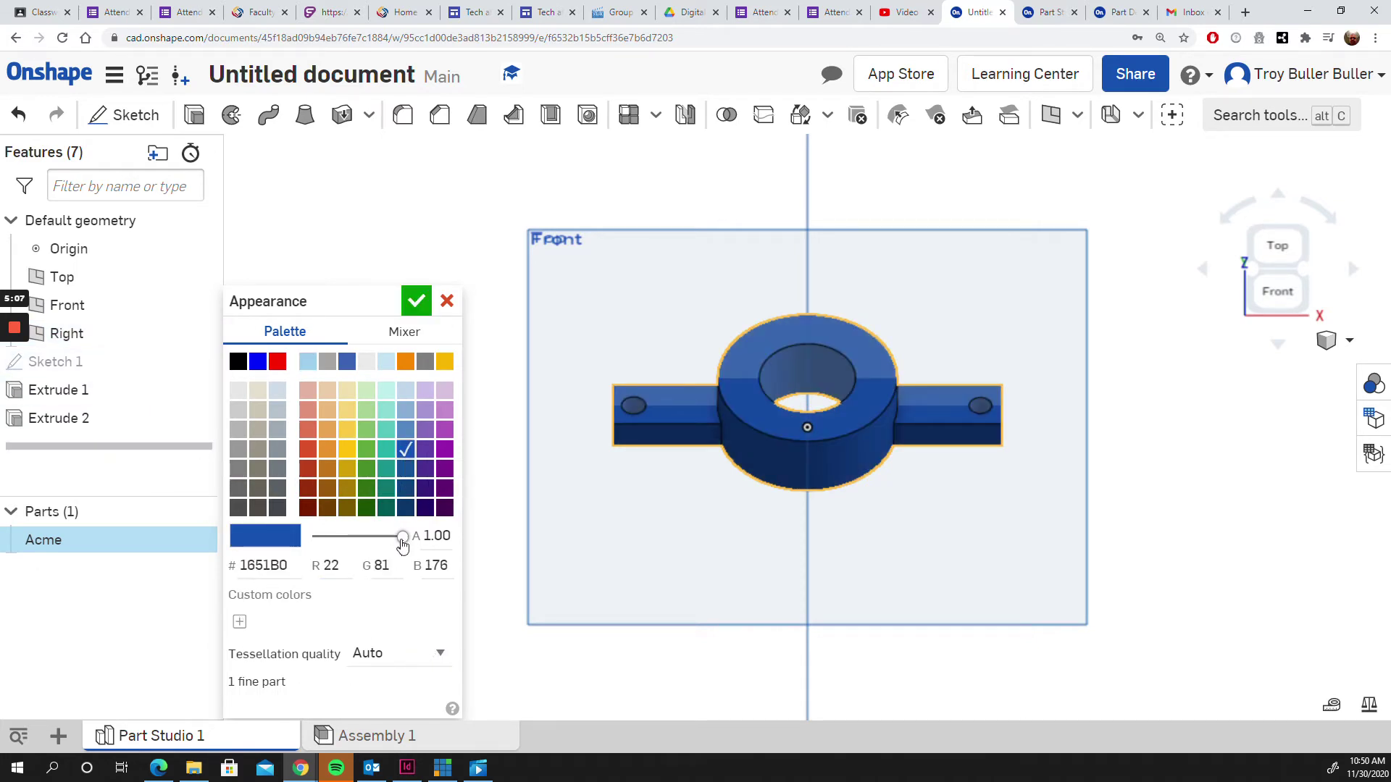
mouse_move(403, 538)
mouse_down()
mouse_move(319, 545)
mouse_move(413, 540)
mouse_up()
click(327, 470)
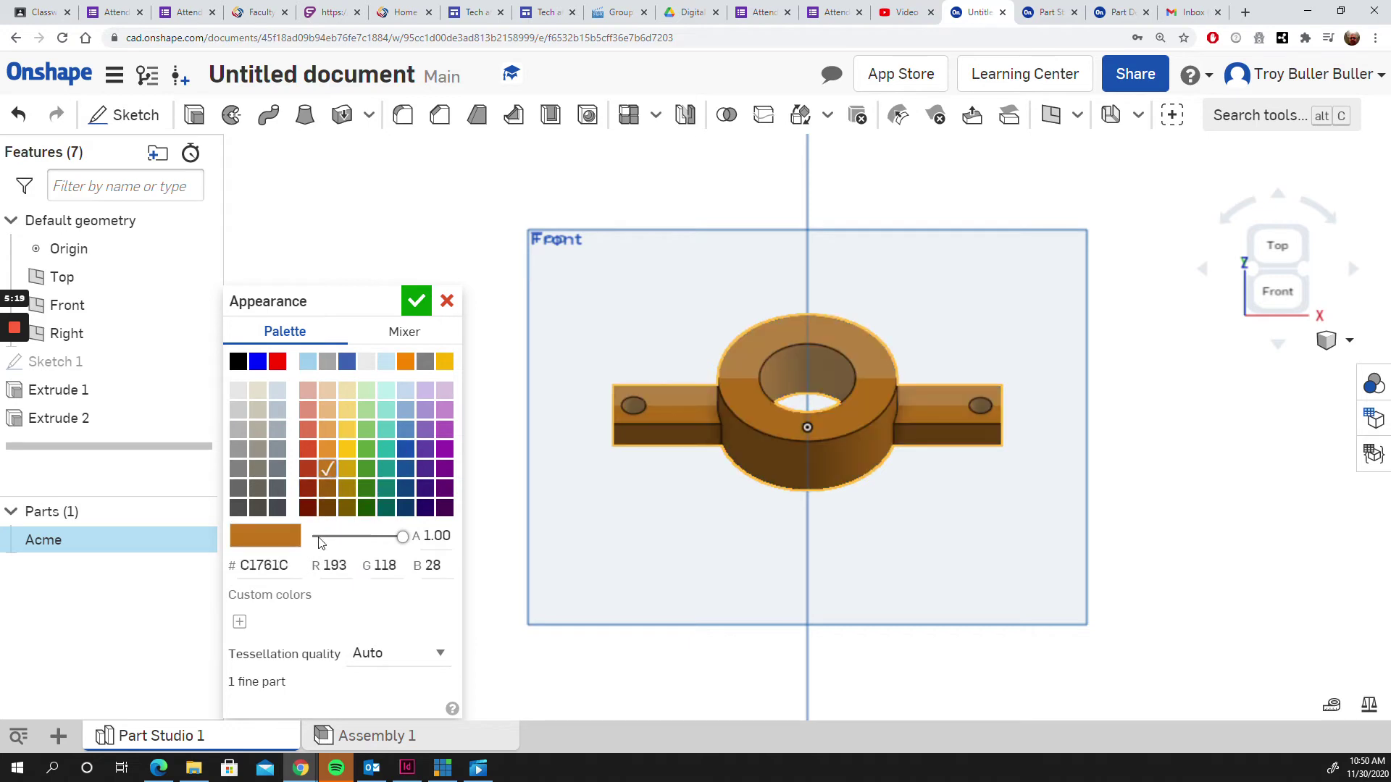
Step: Mix a custom muted green, 3E914D, for the Acme part and apply the appearance
click(397, 334)
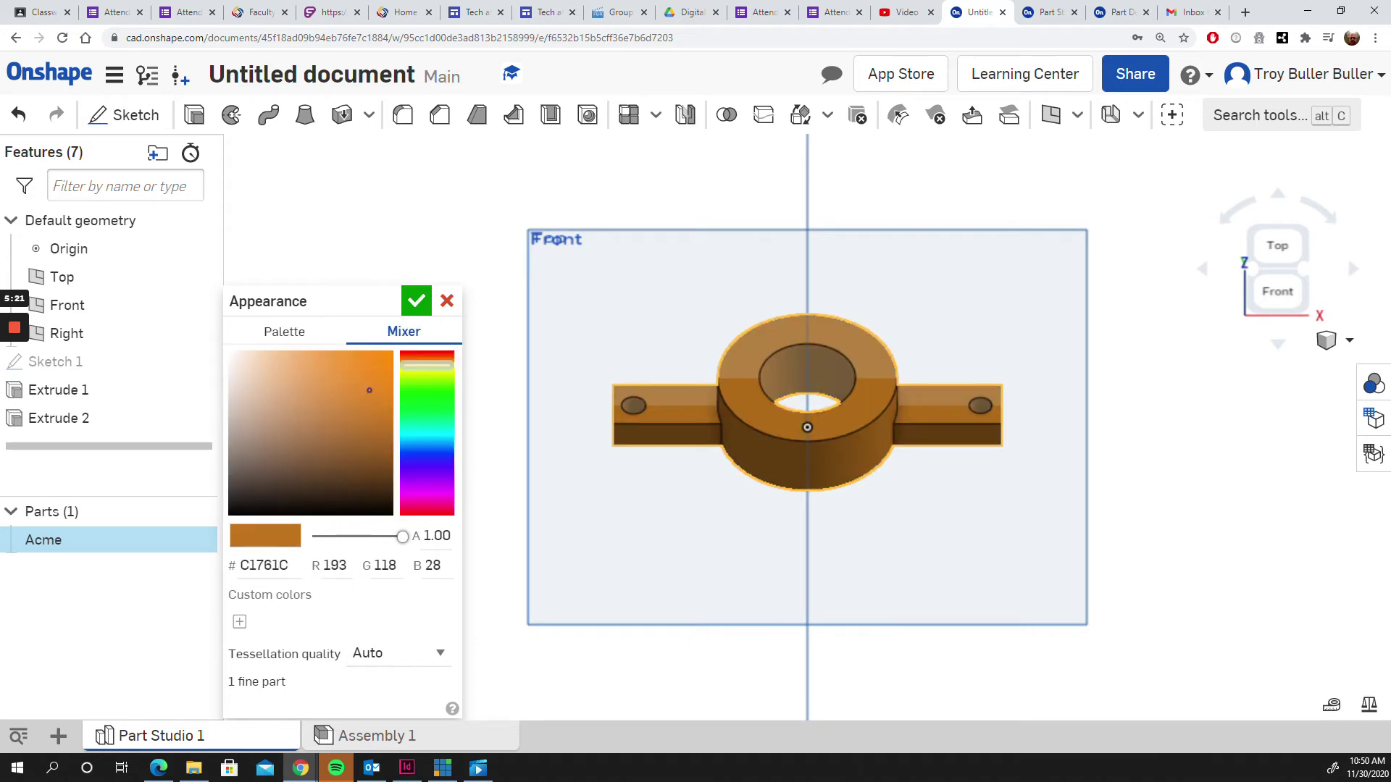
click(410, 404)
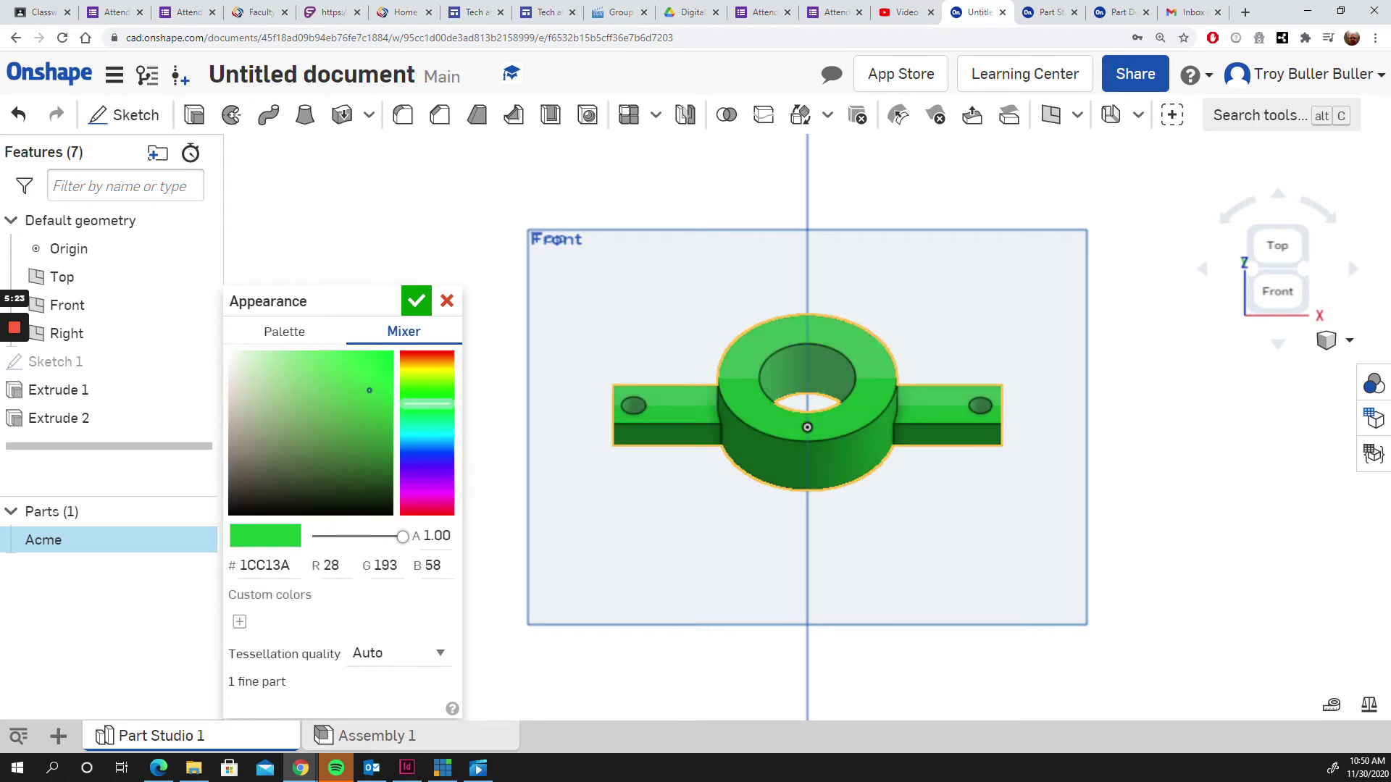
click(322, 421)
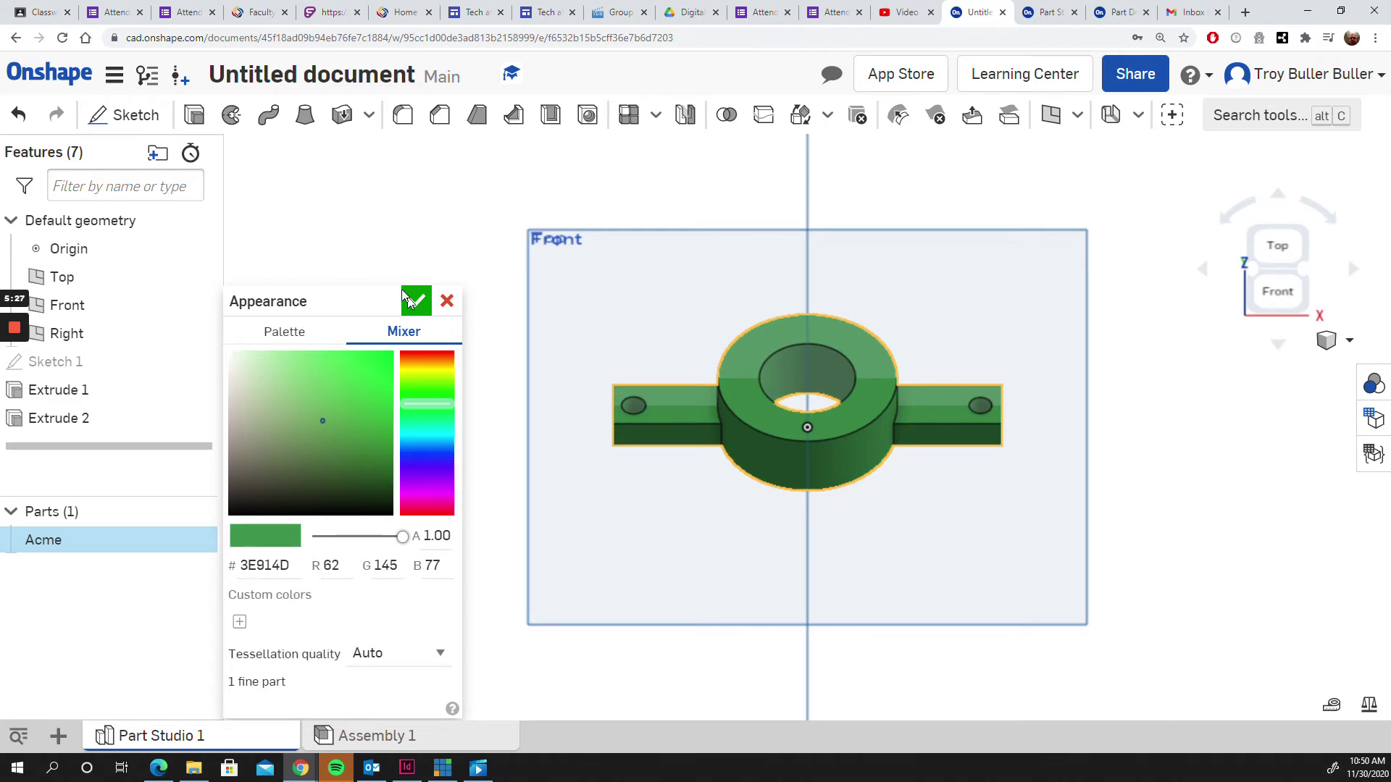
click(290, 341)
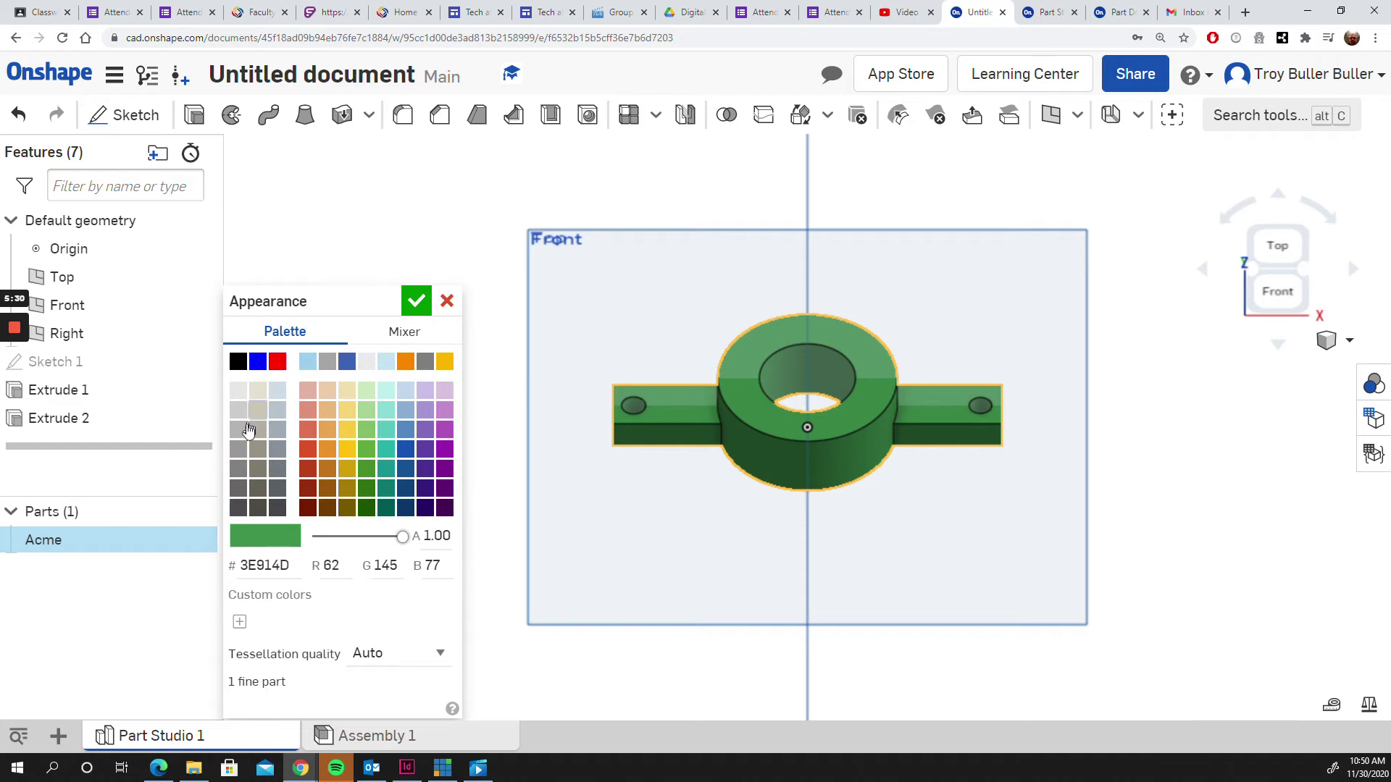
click(418, 301)
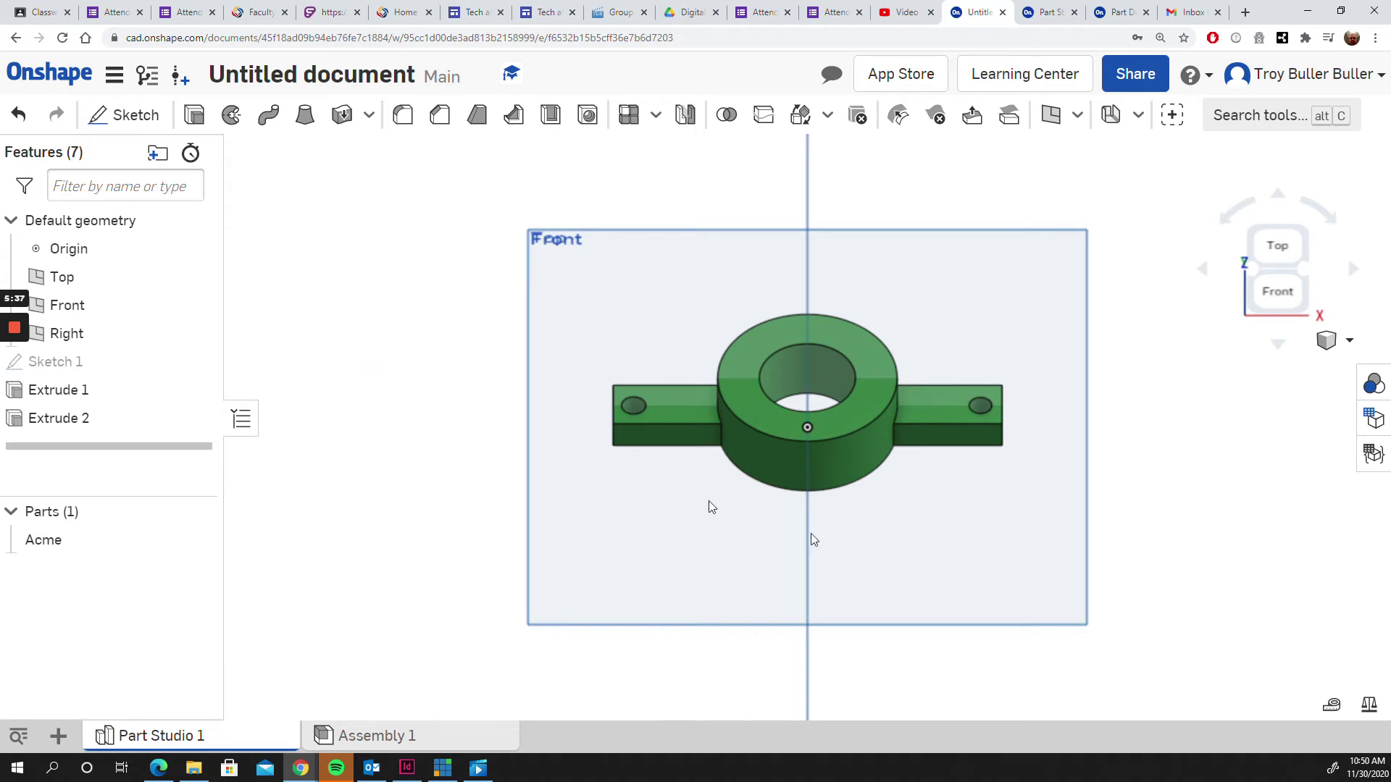
Step: Check the mass properties of the entire Acme part, including its mass and volume
click(1370, 706)
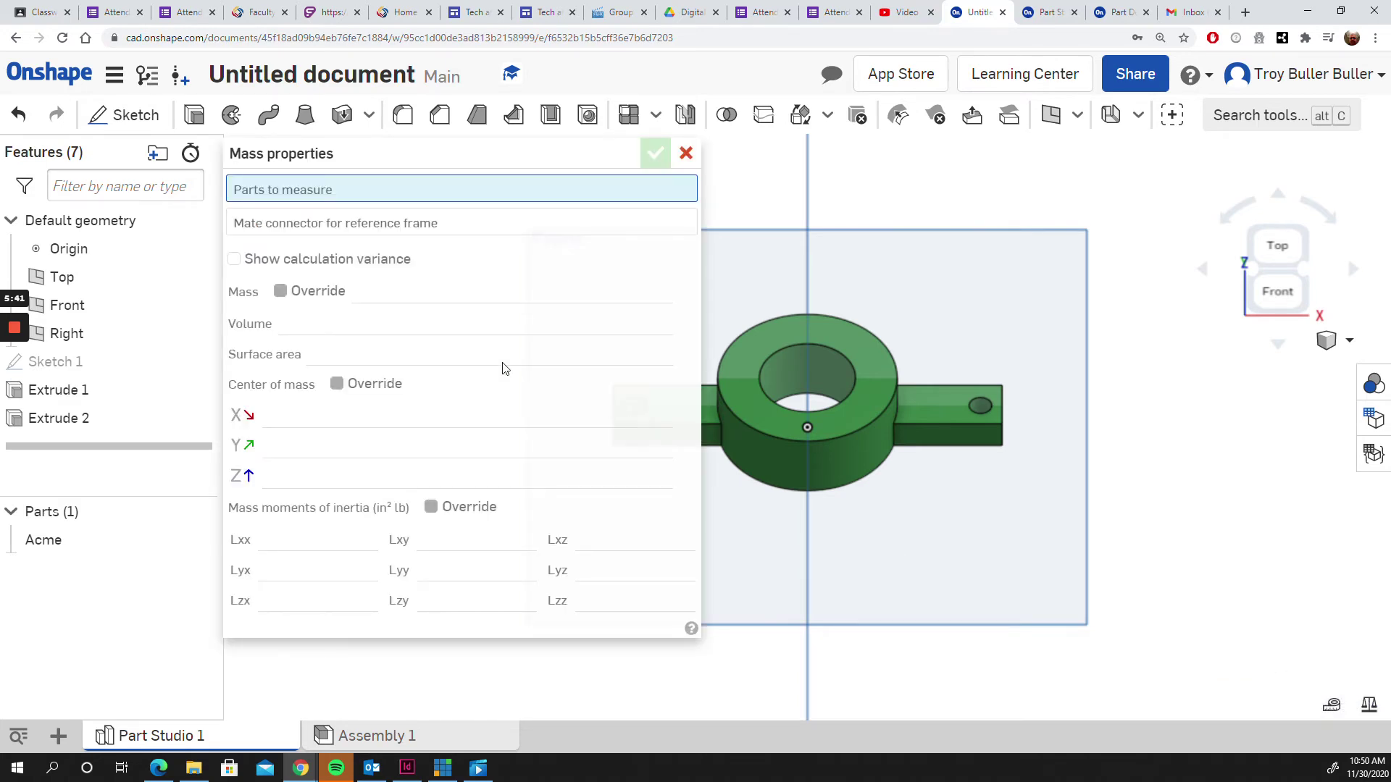
click(687, 154)
drag(580, 314, 1061, 539)
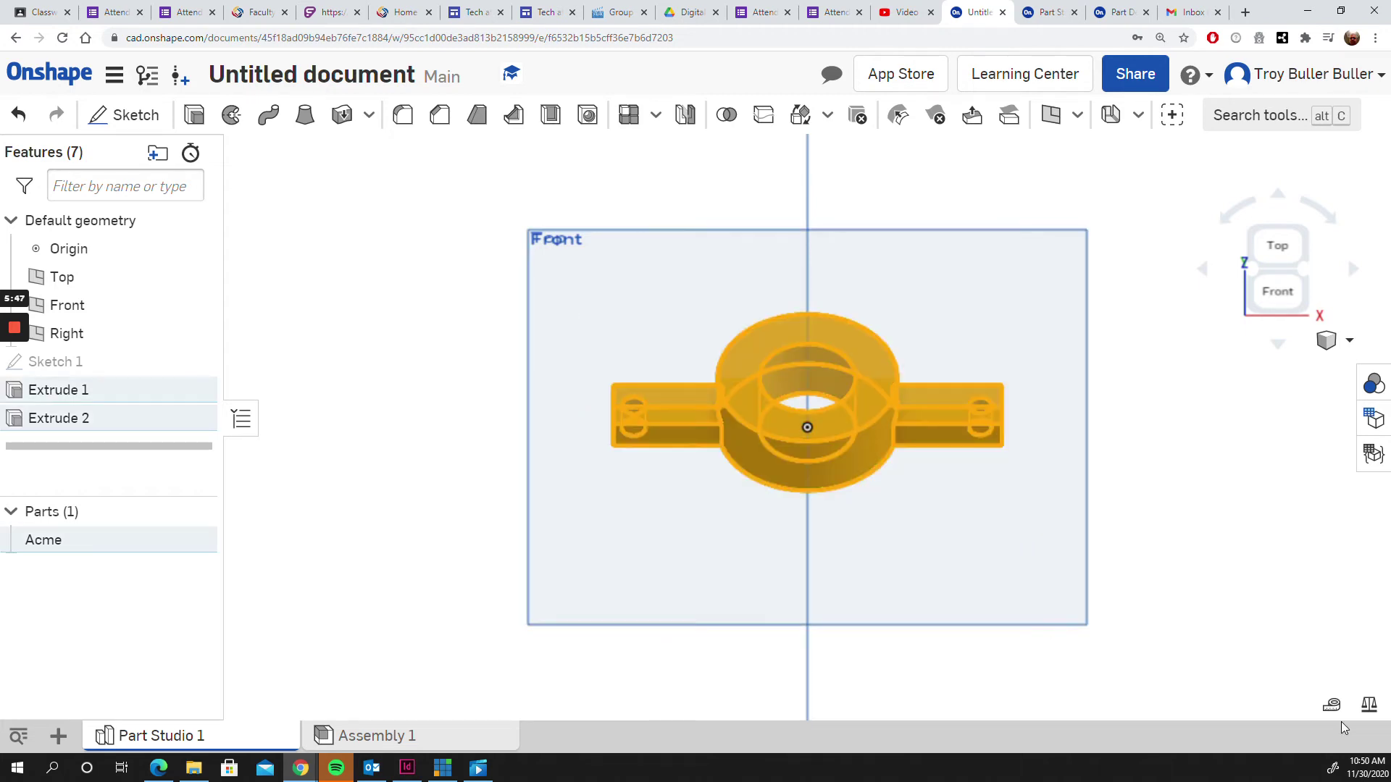
click(1369, 704)
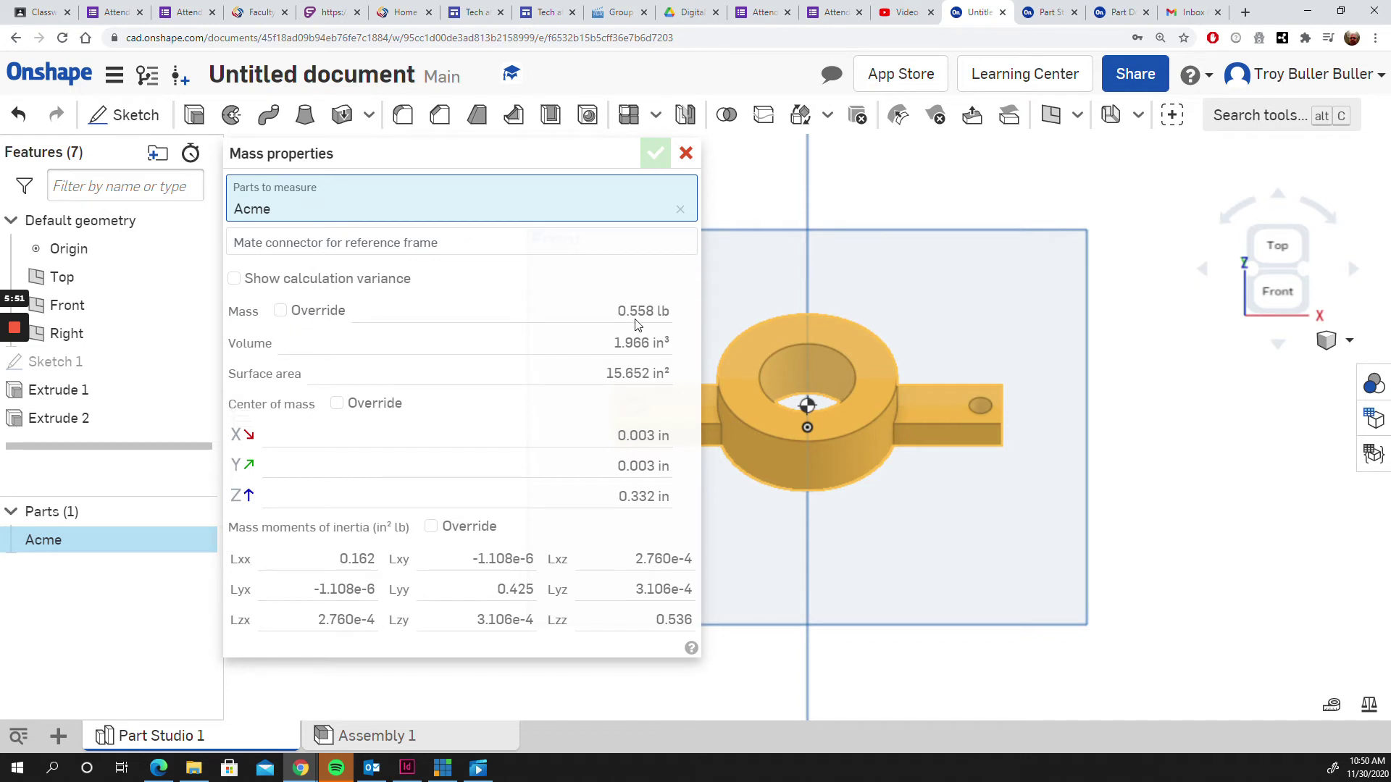
mouse_move(637, 325)
mouse_move(622, 352)
click(686, 155)
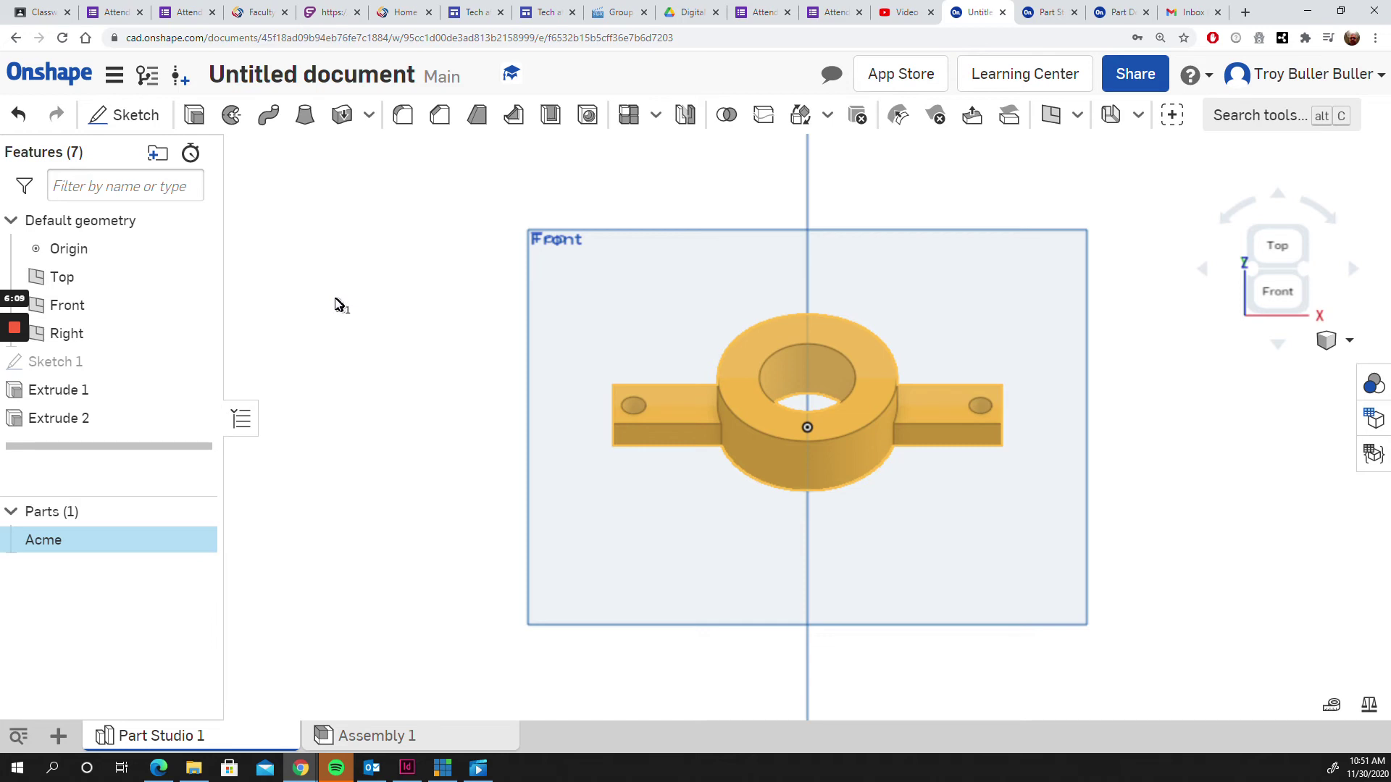
Step: Set the workspace's default length unit to Millimeter
click(37, 6)
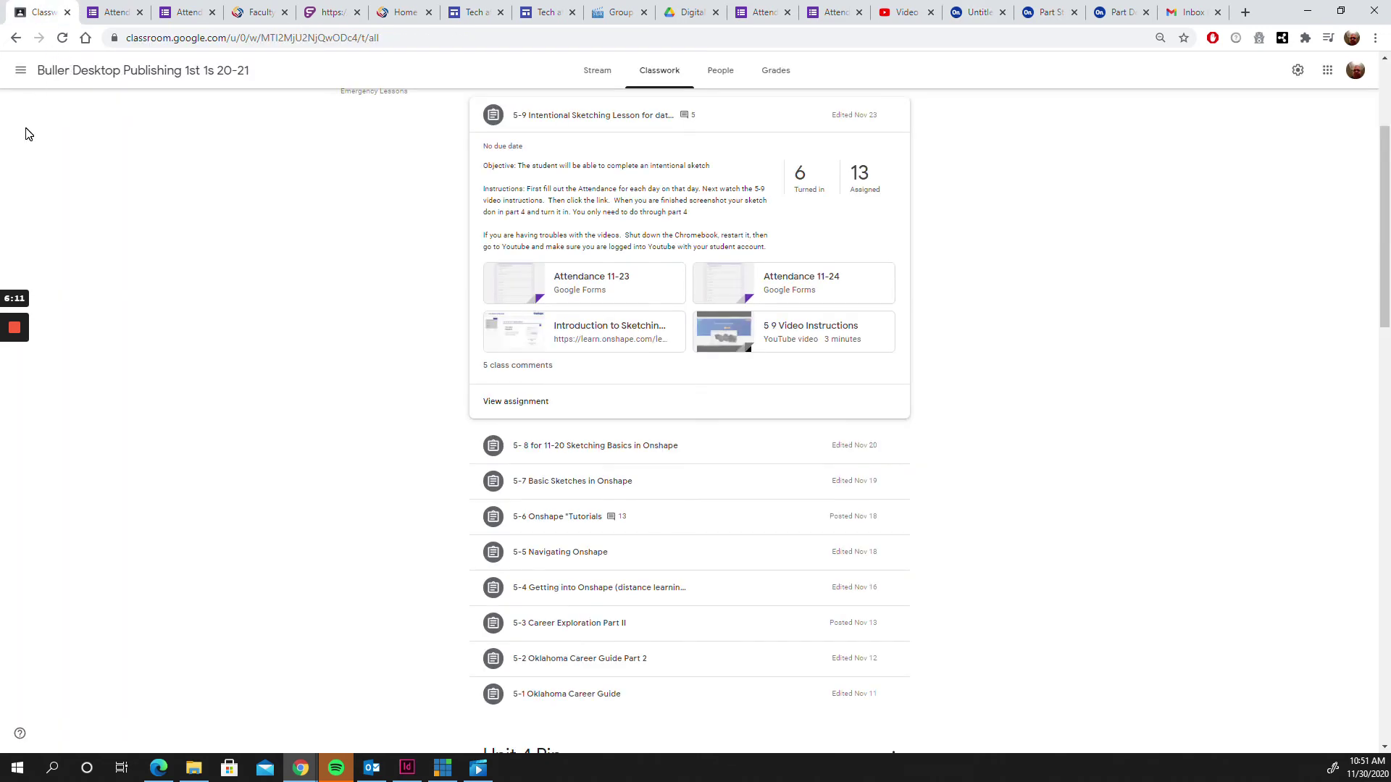
click(975, 12)
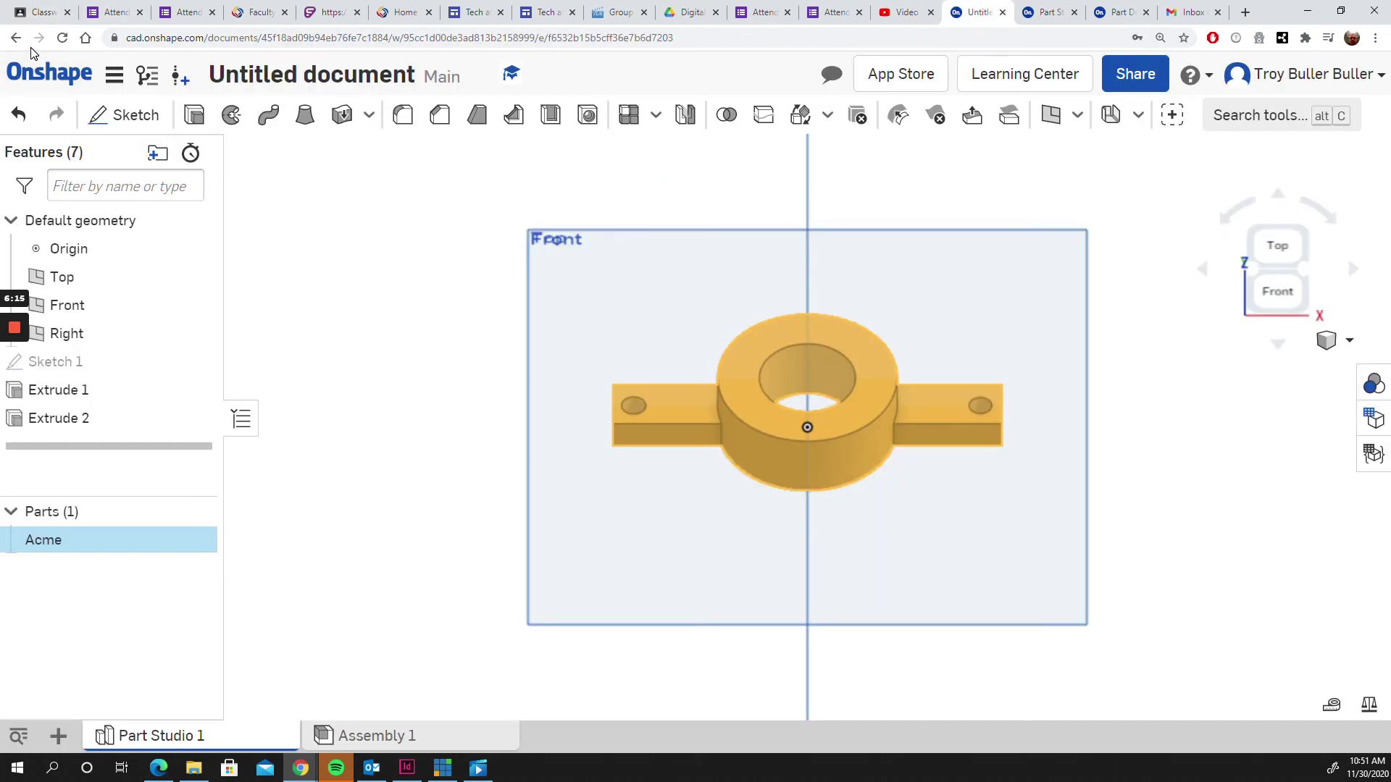
click(115, 76)
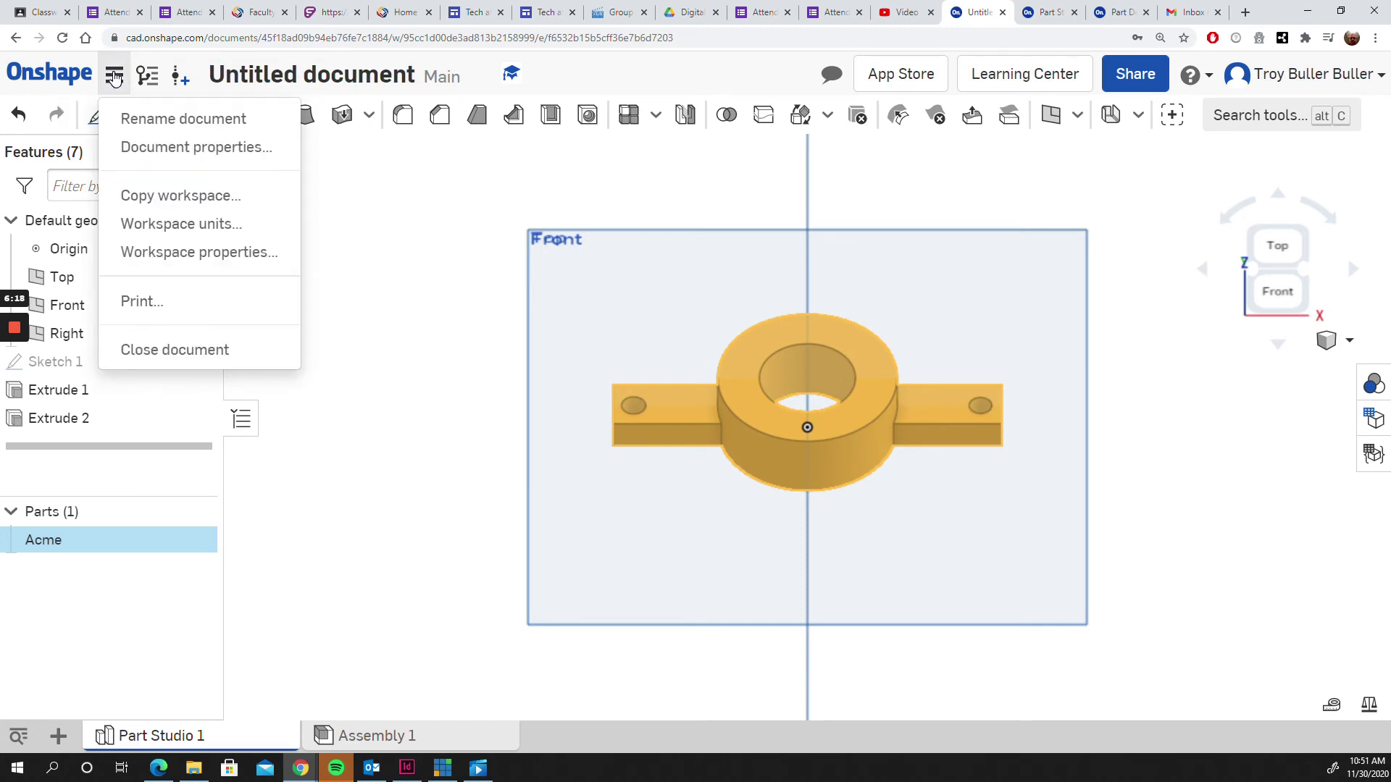
click(174, 223)
click(391, 208)
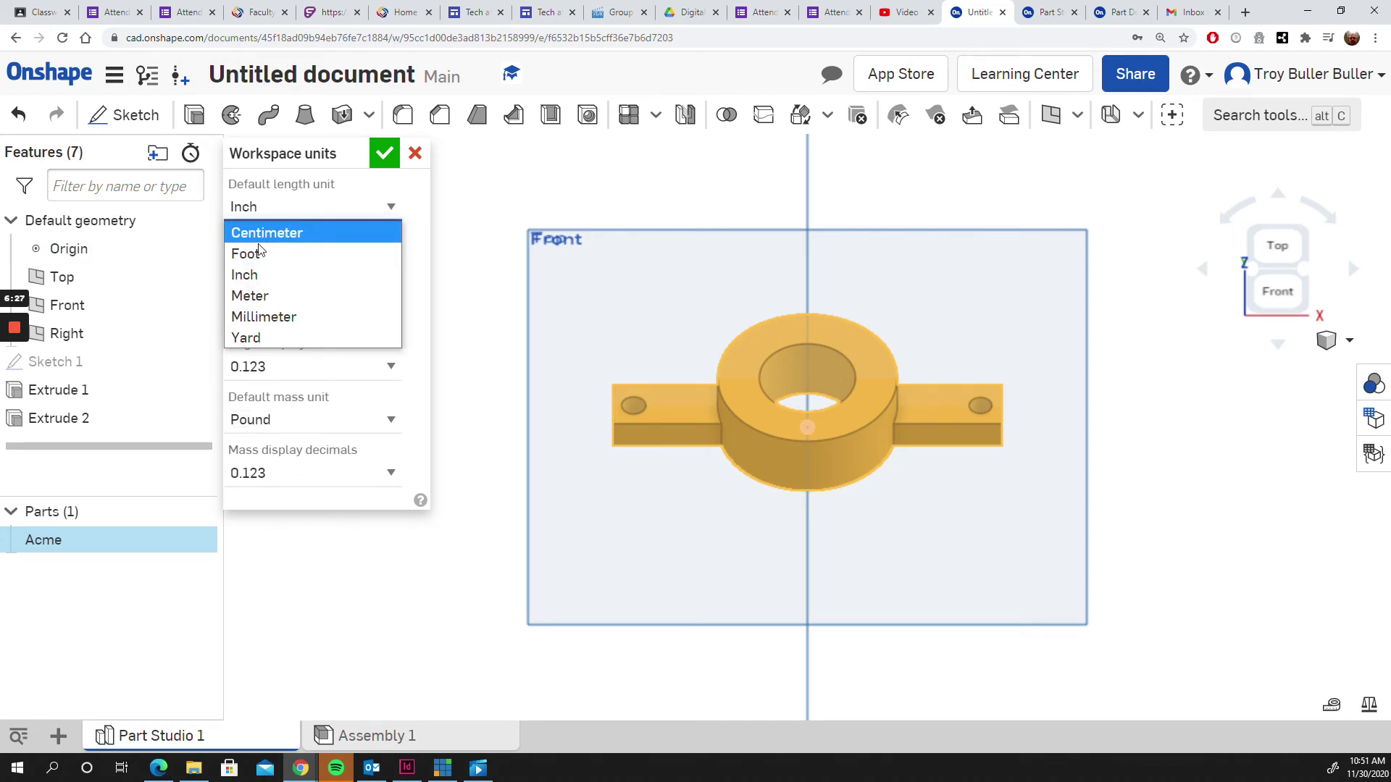
click(261, 318)
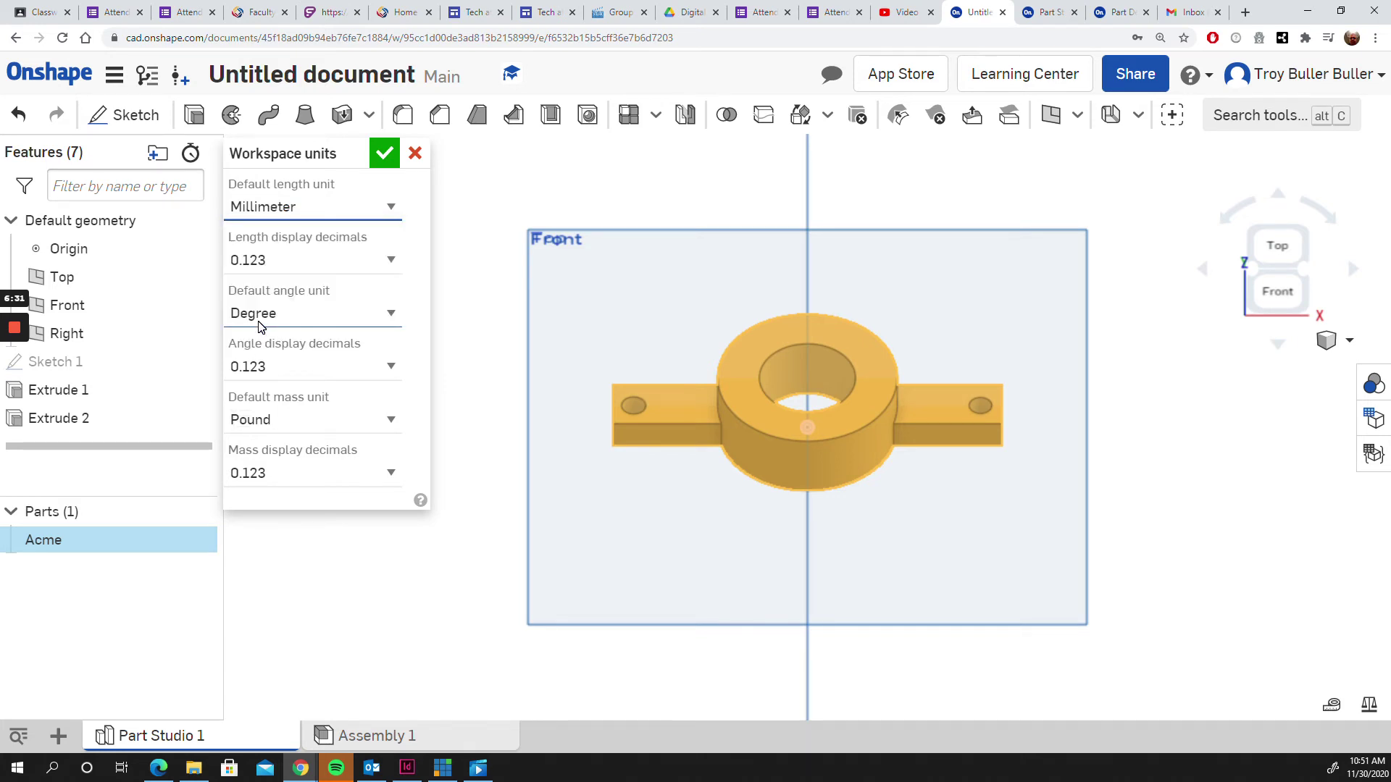
Step: Switch to the Part Design Using Part Studios course and look through slides 1 to 10 of Exercise: Extrude
click(1063, 13)
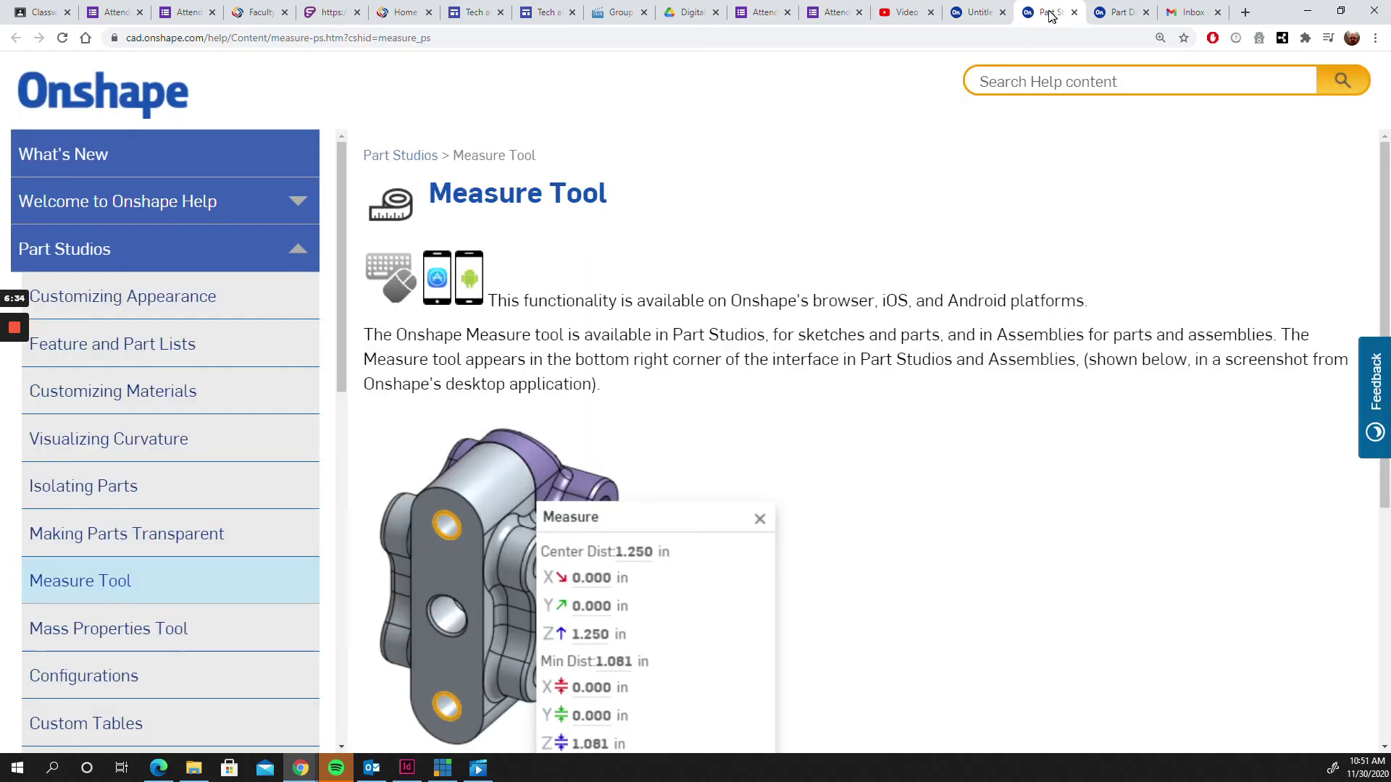
click(1122, 12)
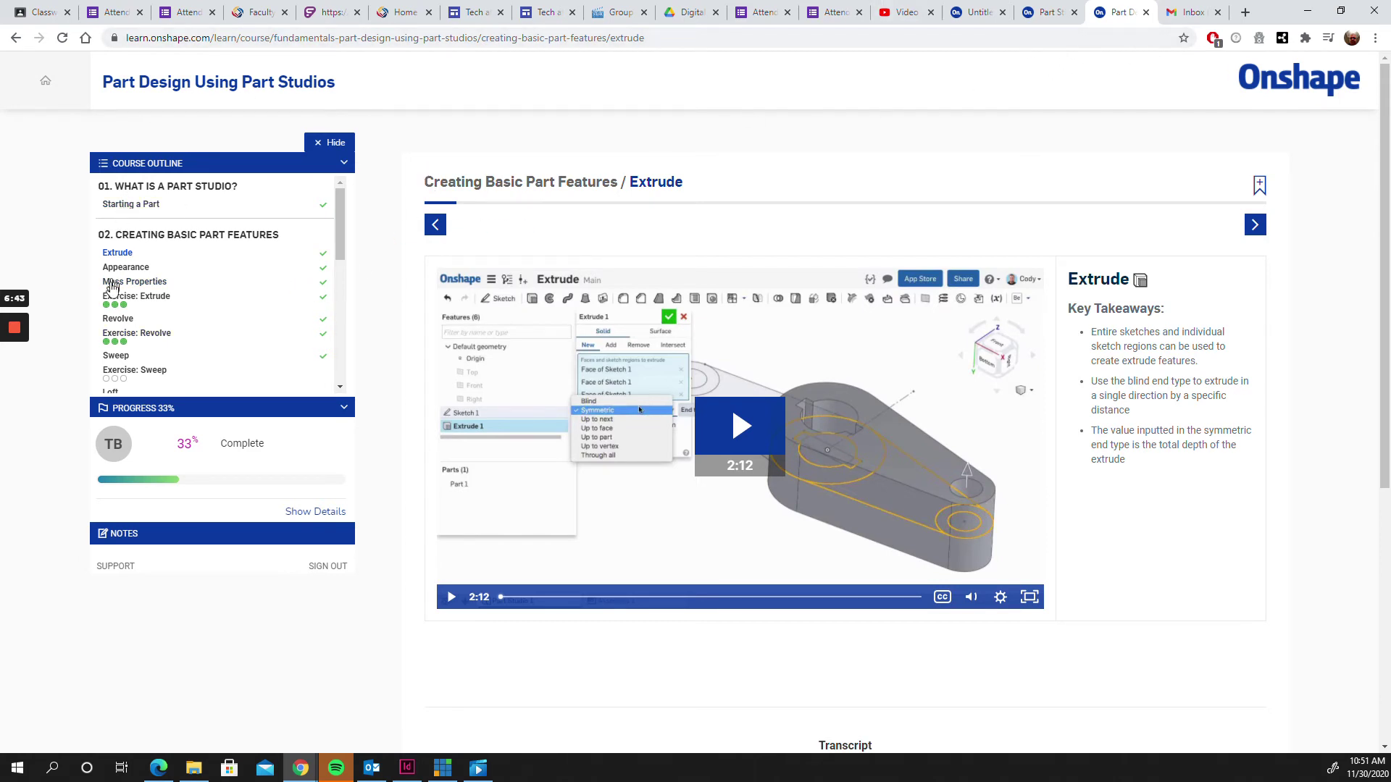
click(141, 298)
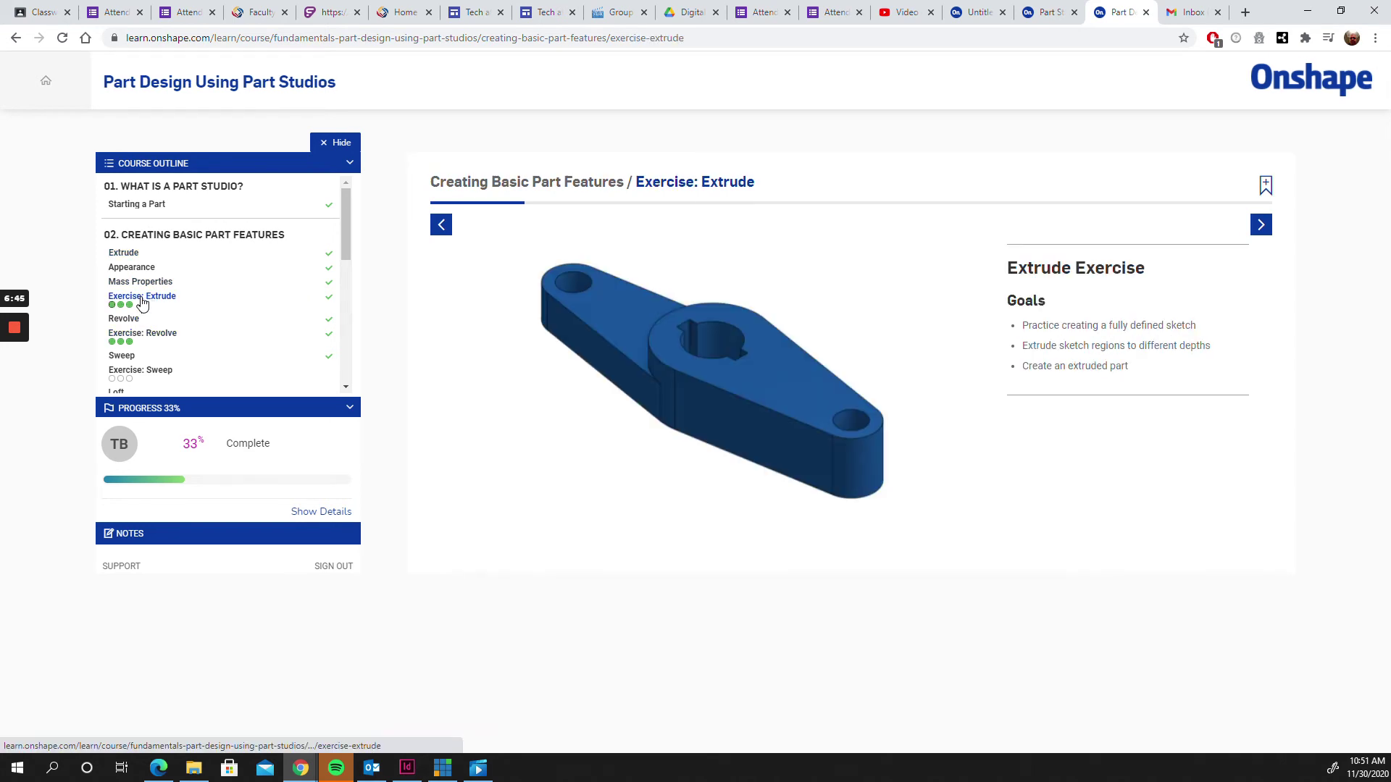
click(1261, 224)
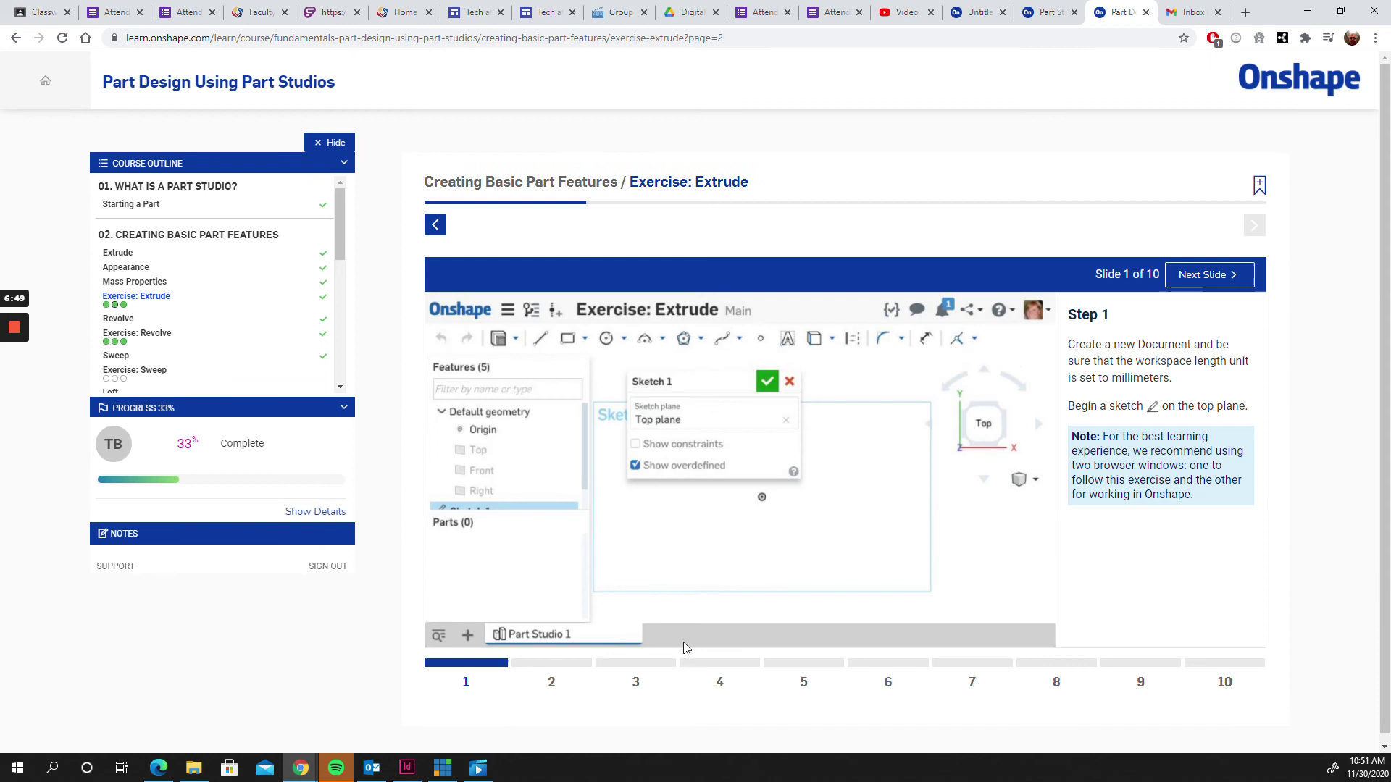
click(549, 683)
click(636, 685)
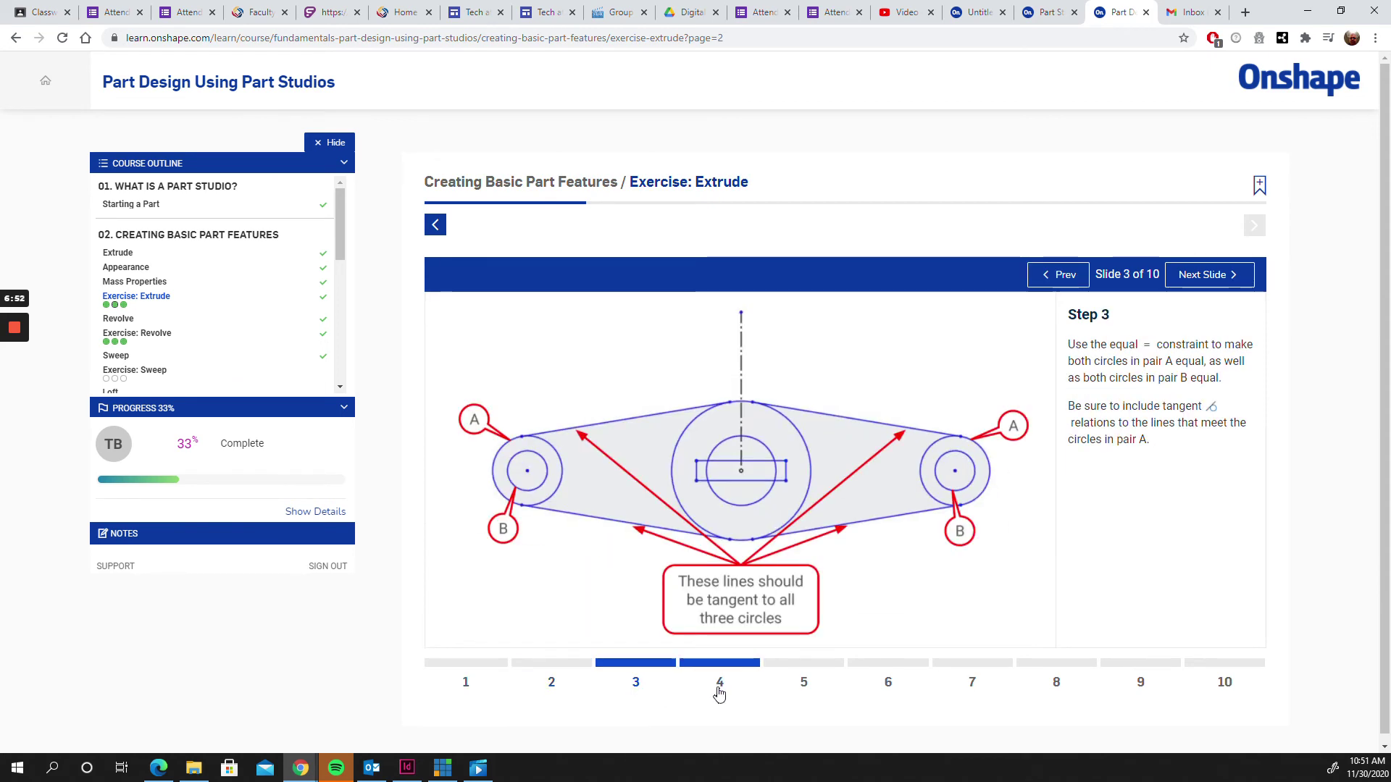
click(720, 687)
click(806, 684)
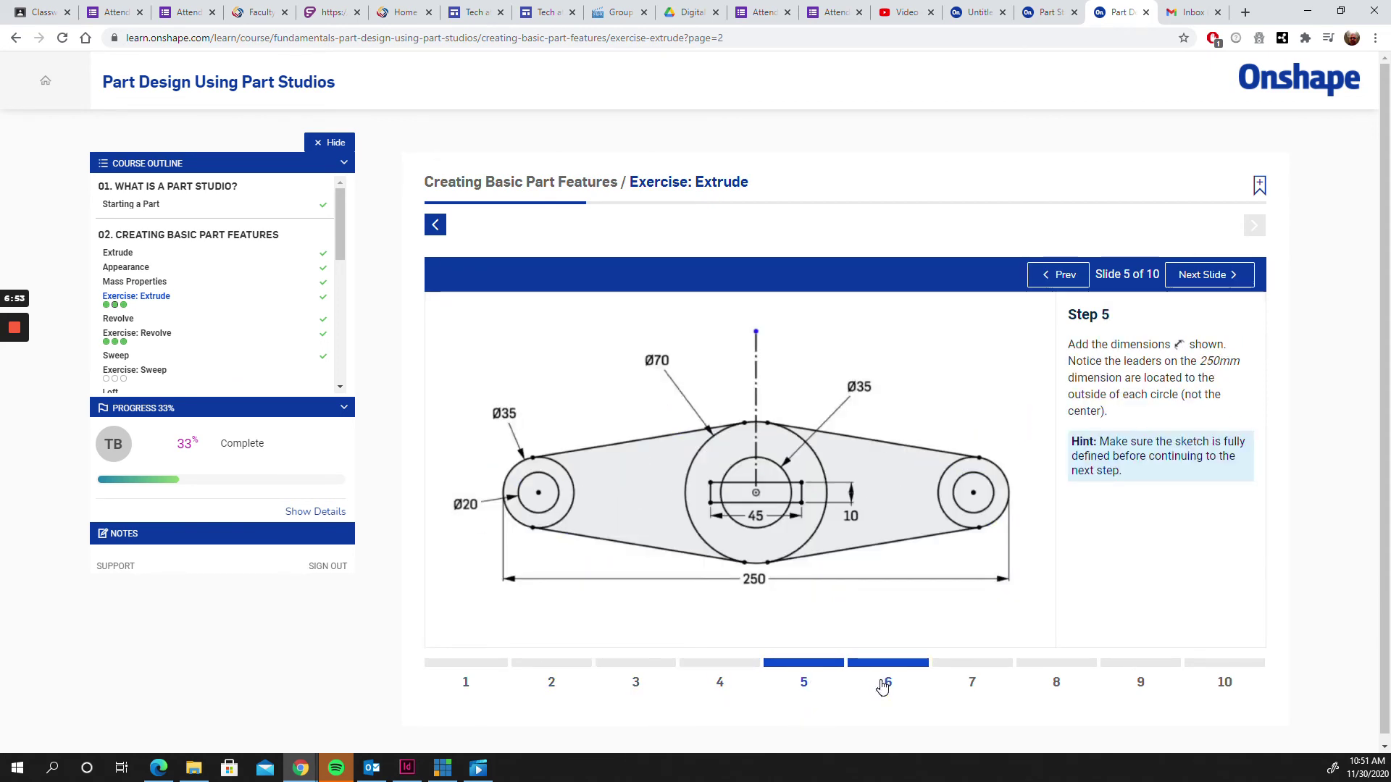
click(888, 685)
click(972, 688)
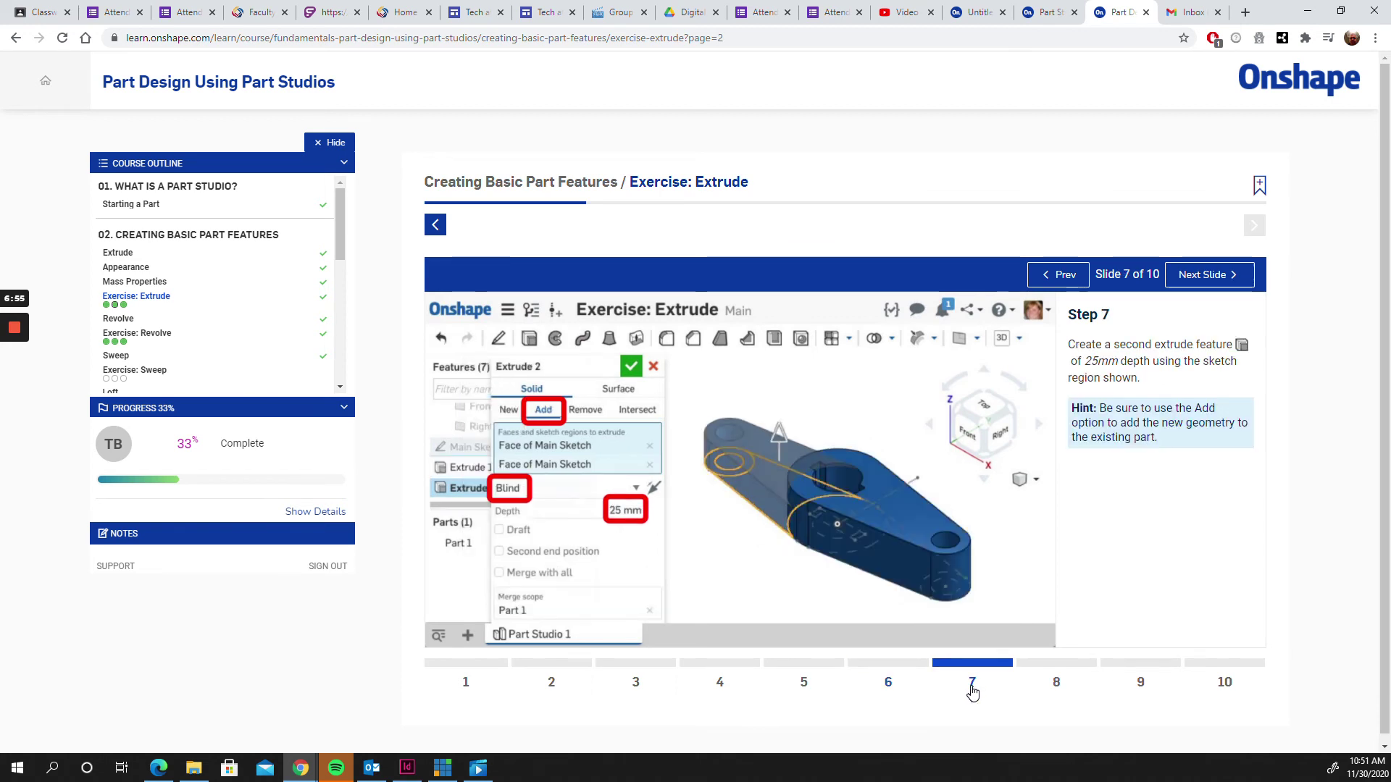
click(1055, 688)
click(1137, 687)
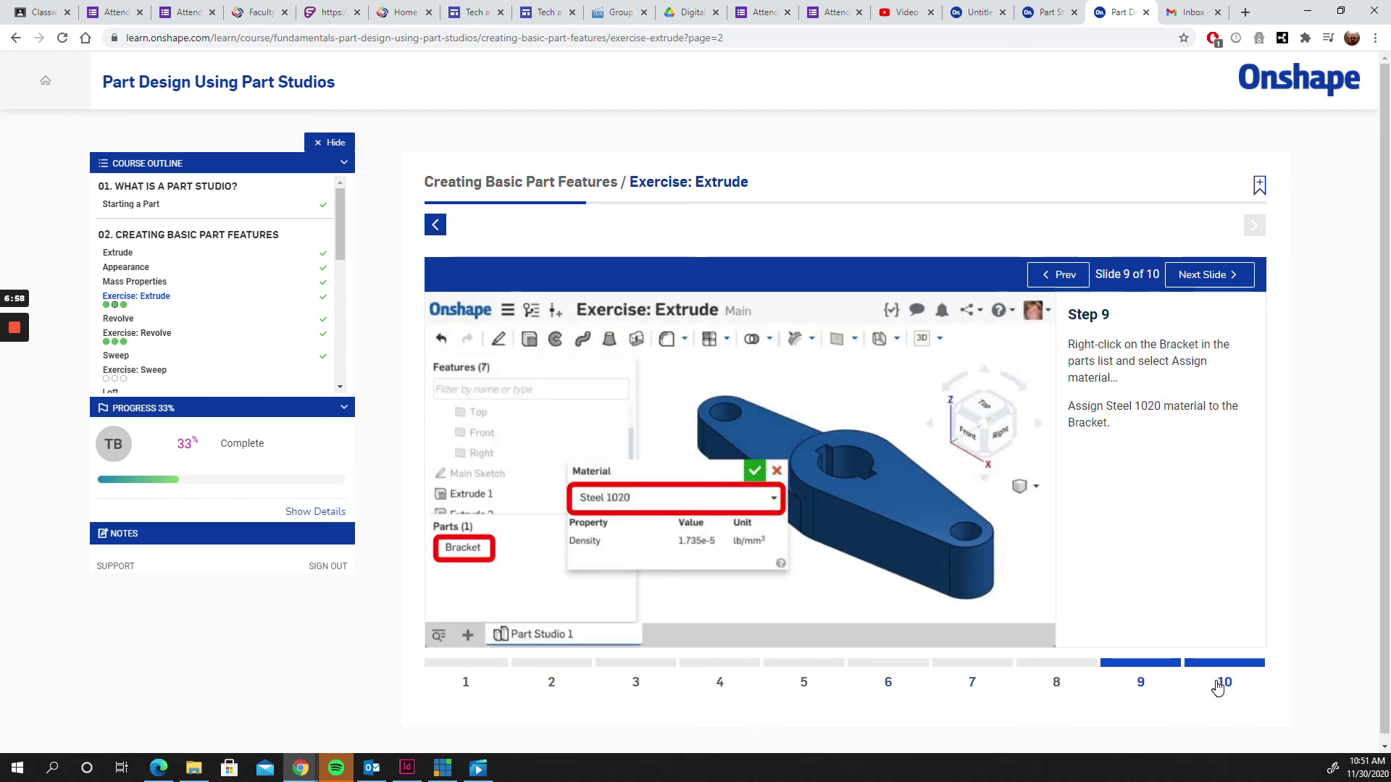
click(1232, 689)
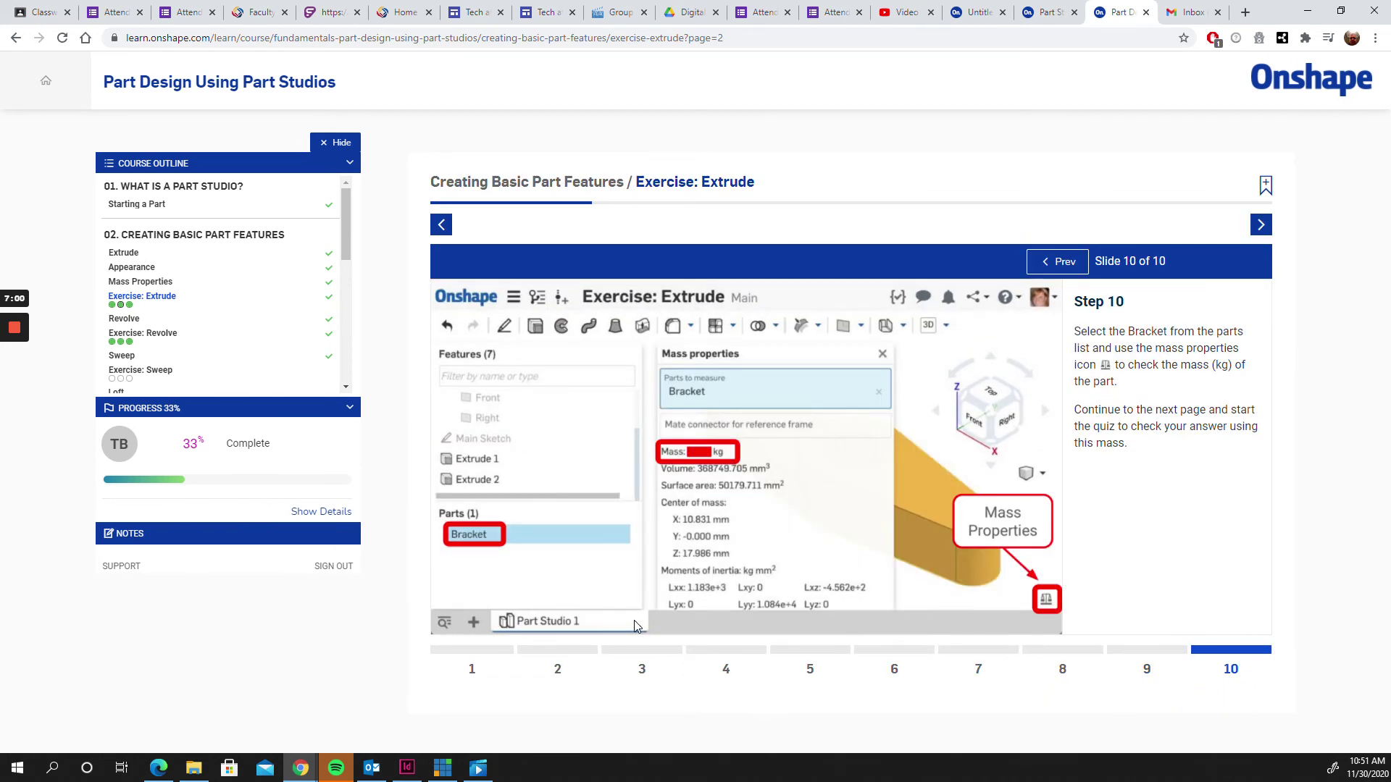
Step: Return to the Onshape document, reopen Sketch 1 for editing, and switch its outer circle to construction geometry and back
click(981, 18)
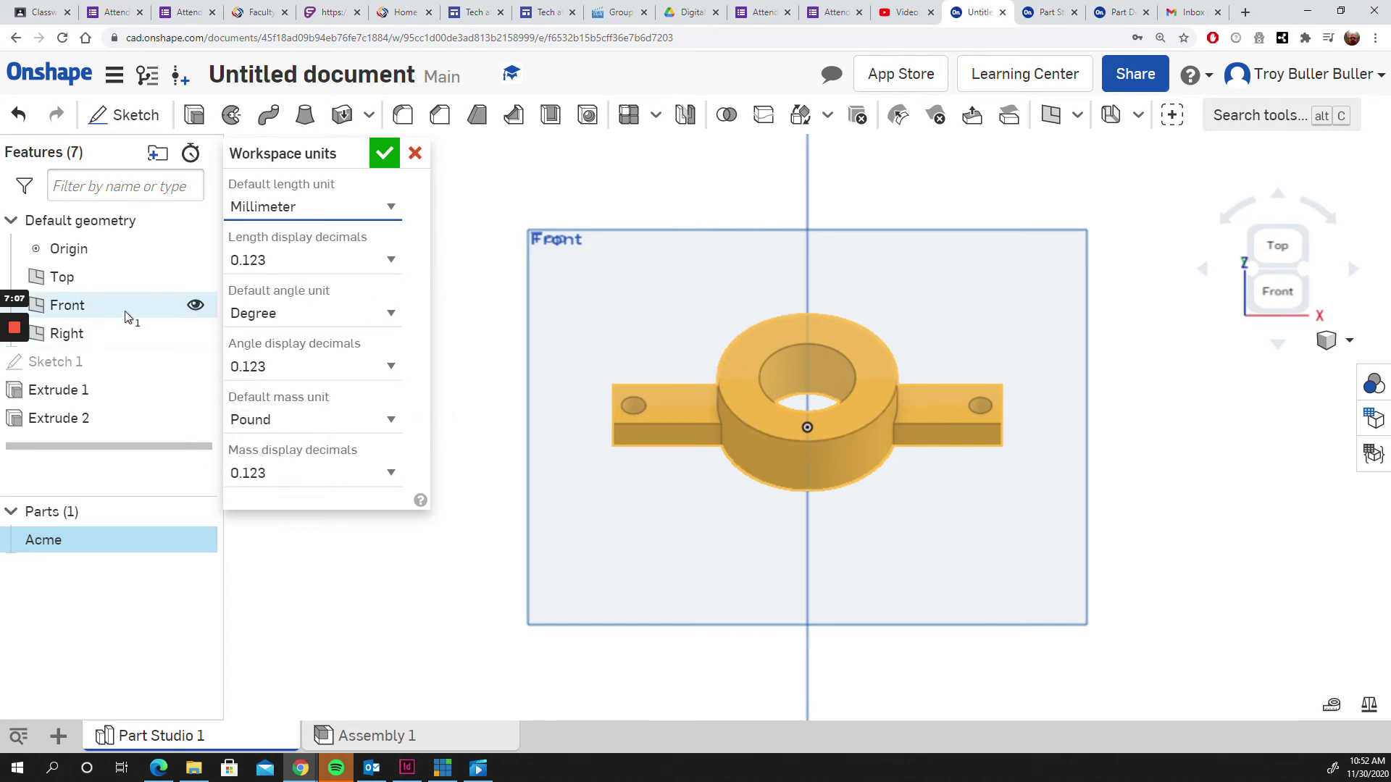
double_click(70, 362)
click(863, 474)
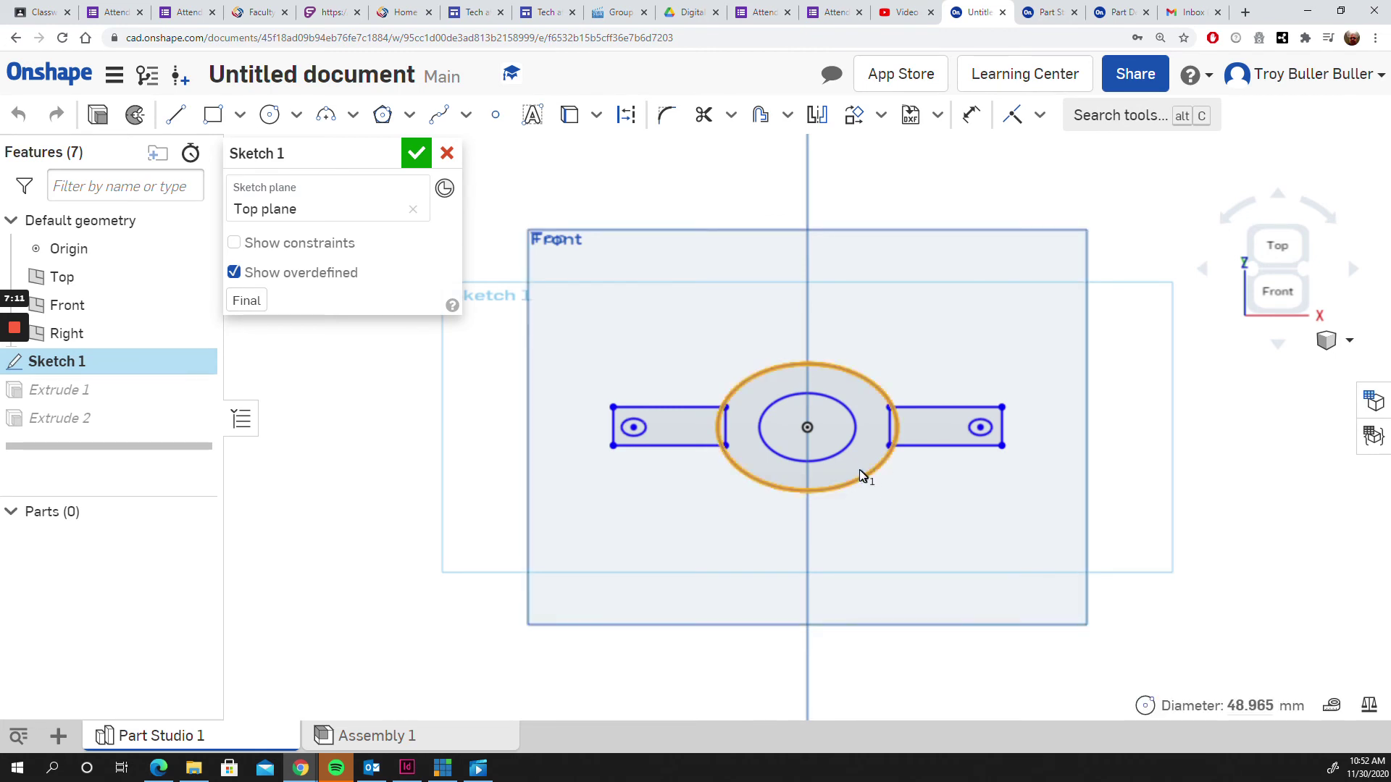
click(859, 470)
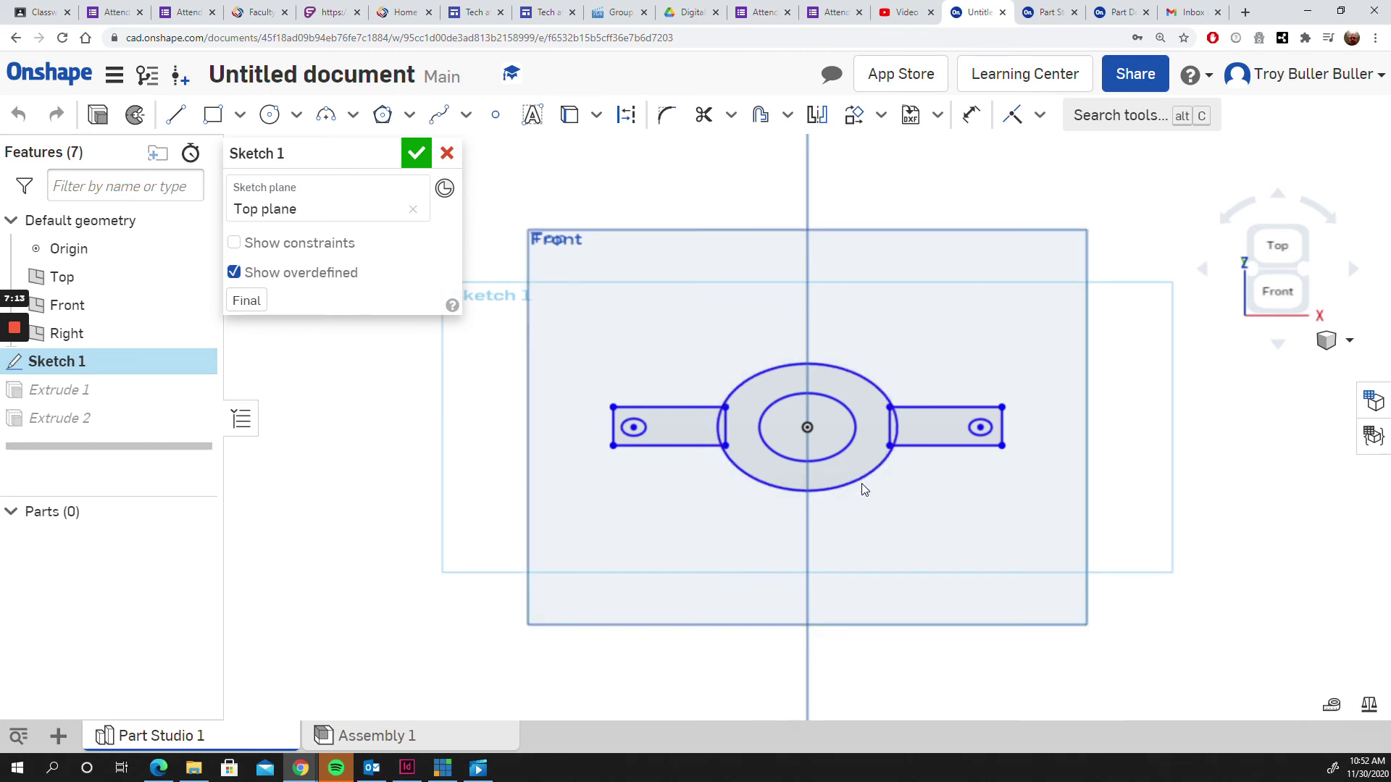
click(860, 478)
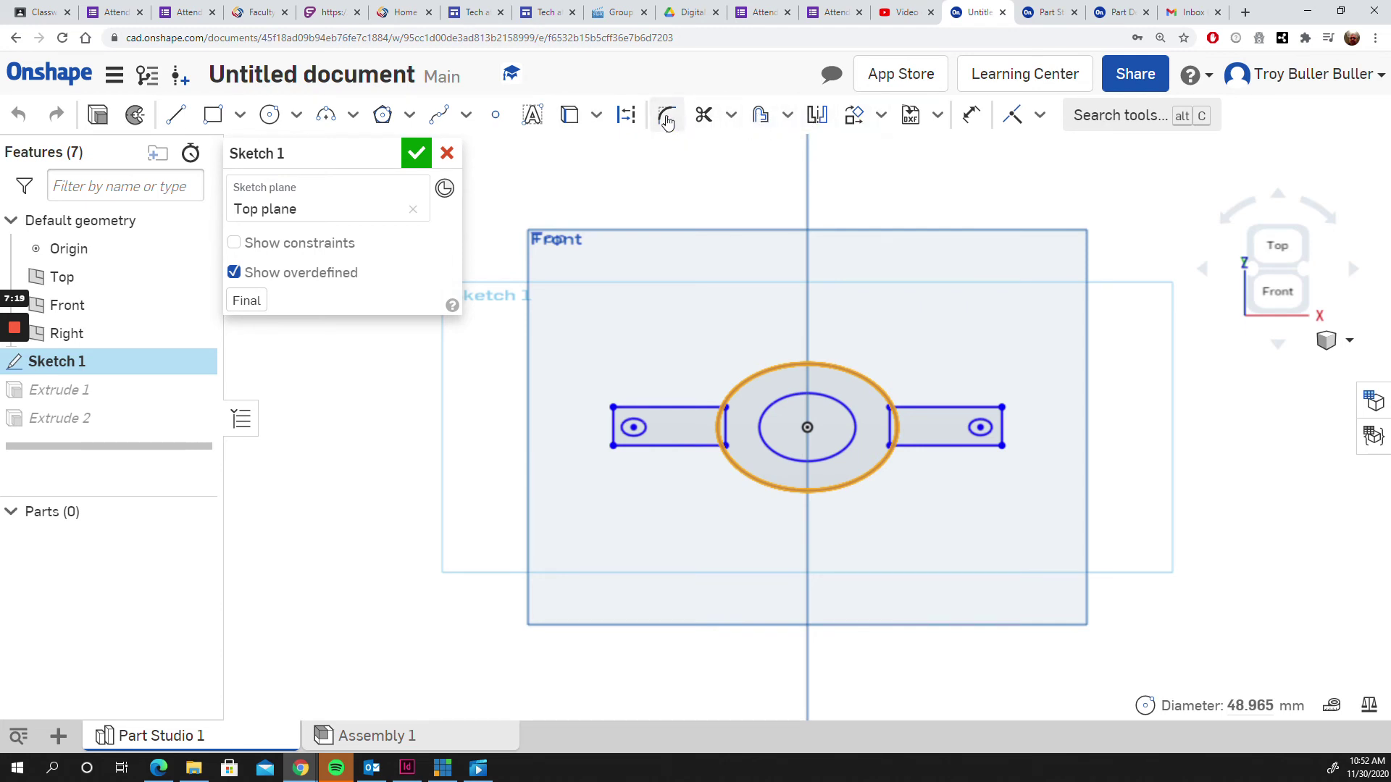
click(629, 116)
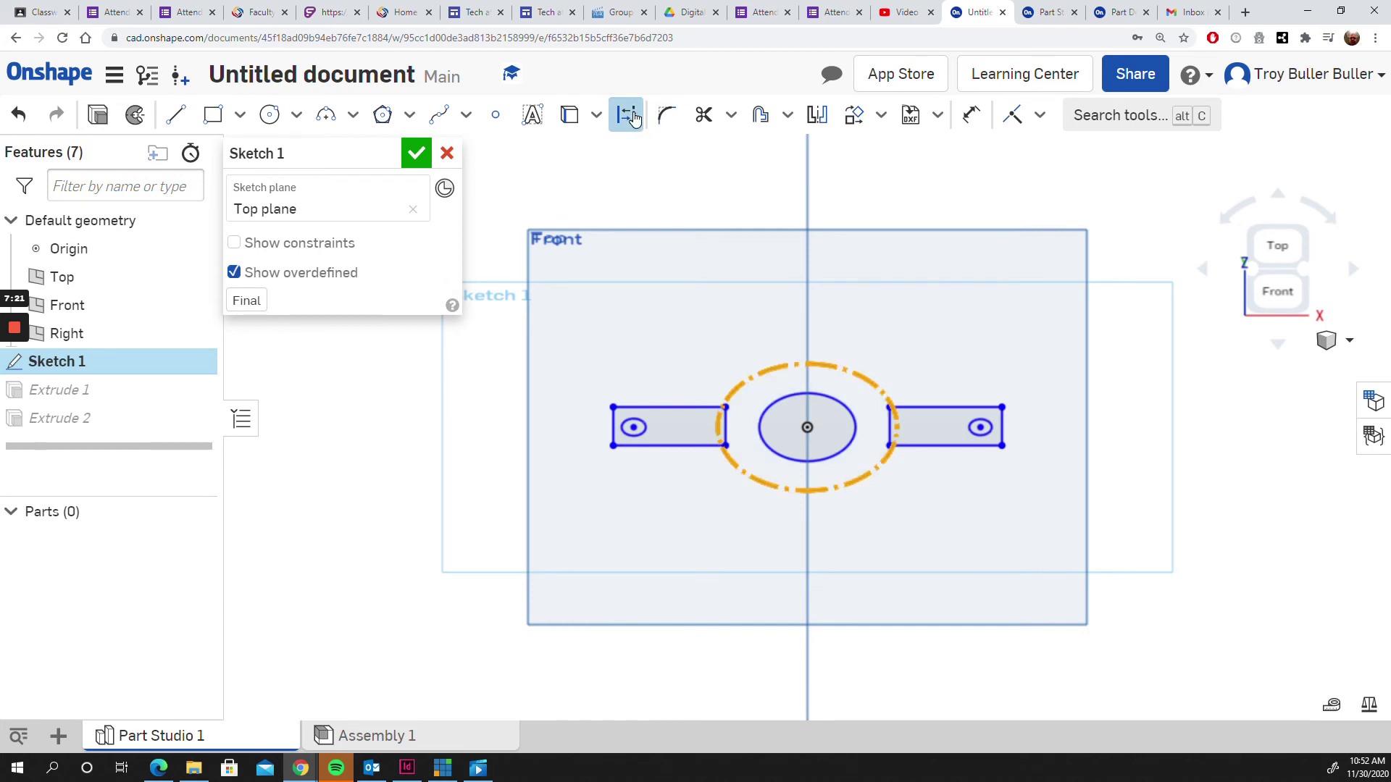
click(626, 116)
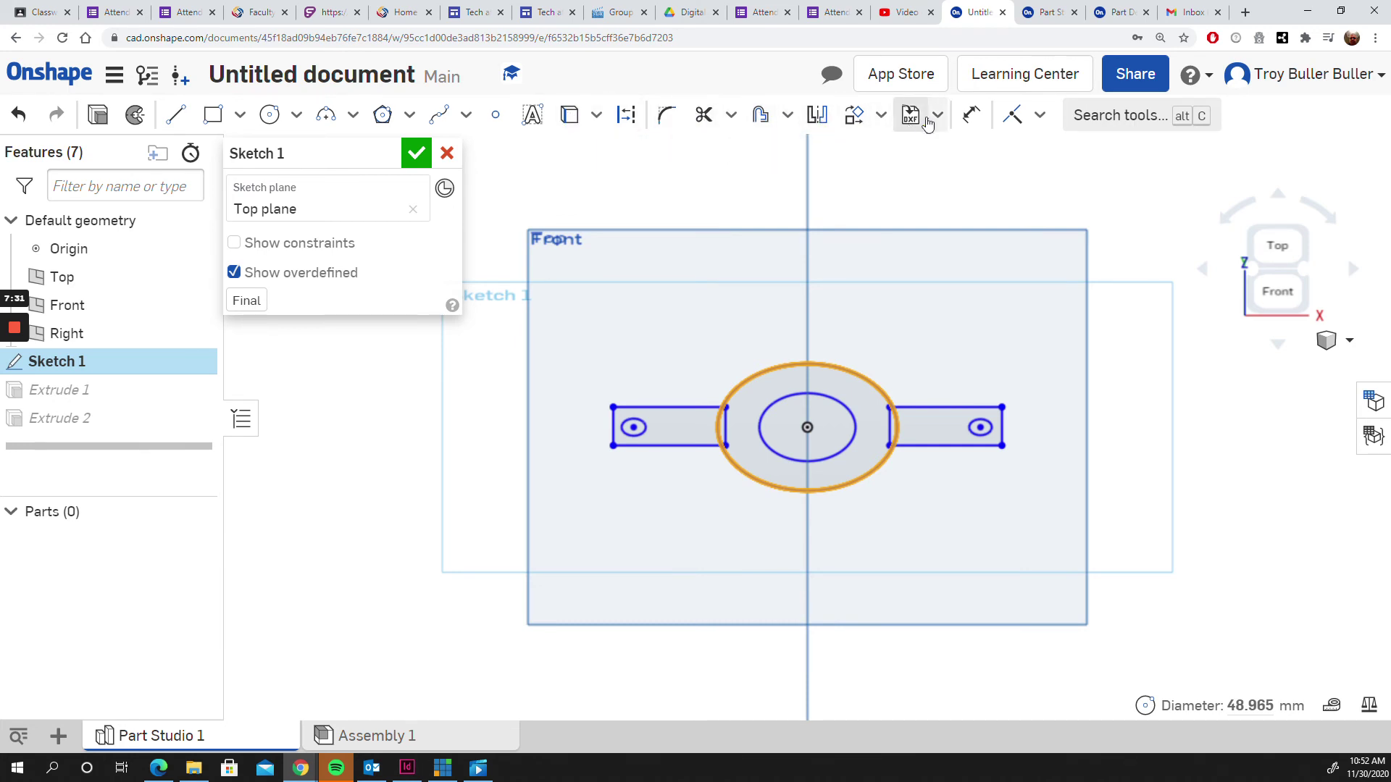
click(972, 116)
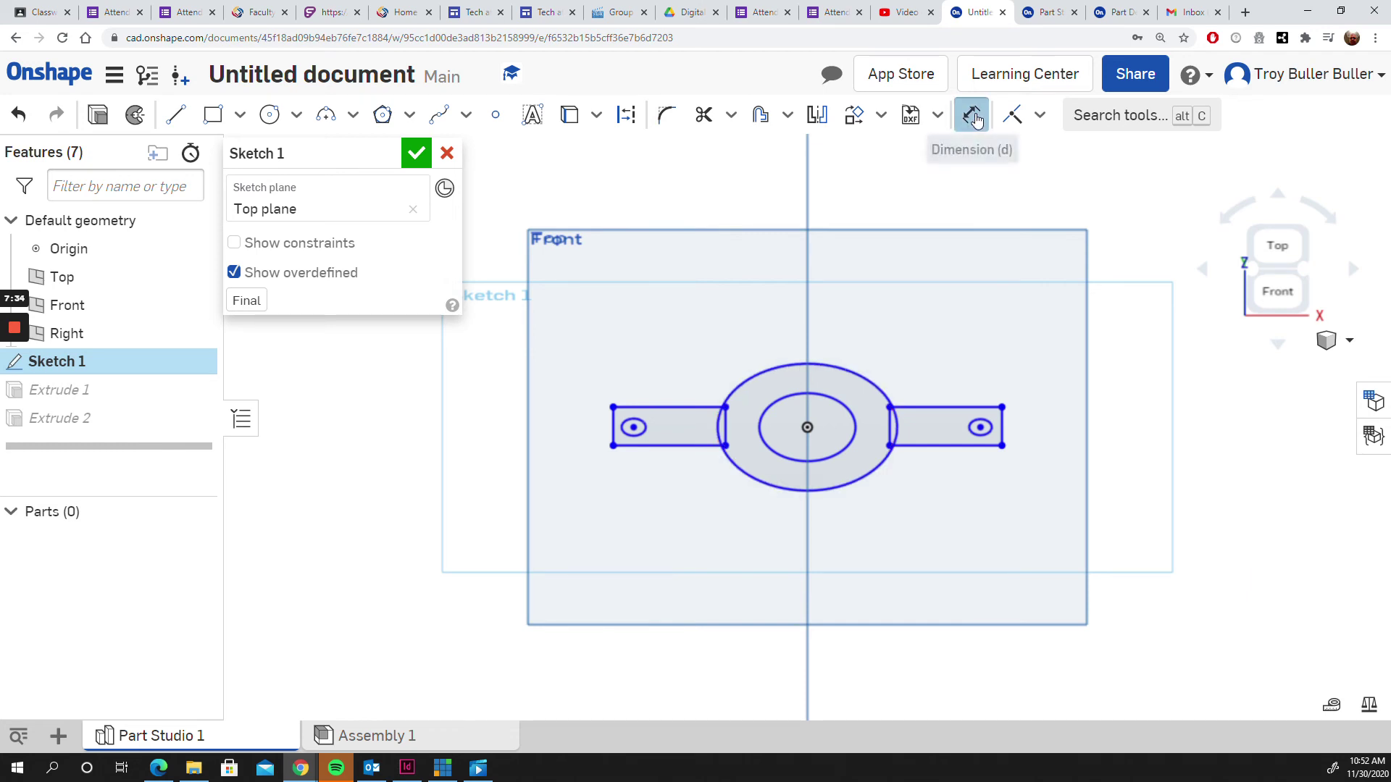
click(841, 371)
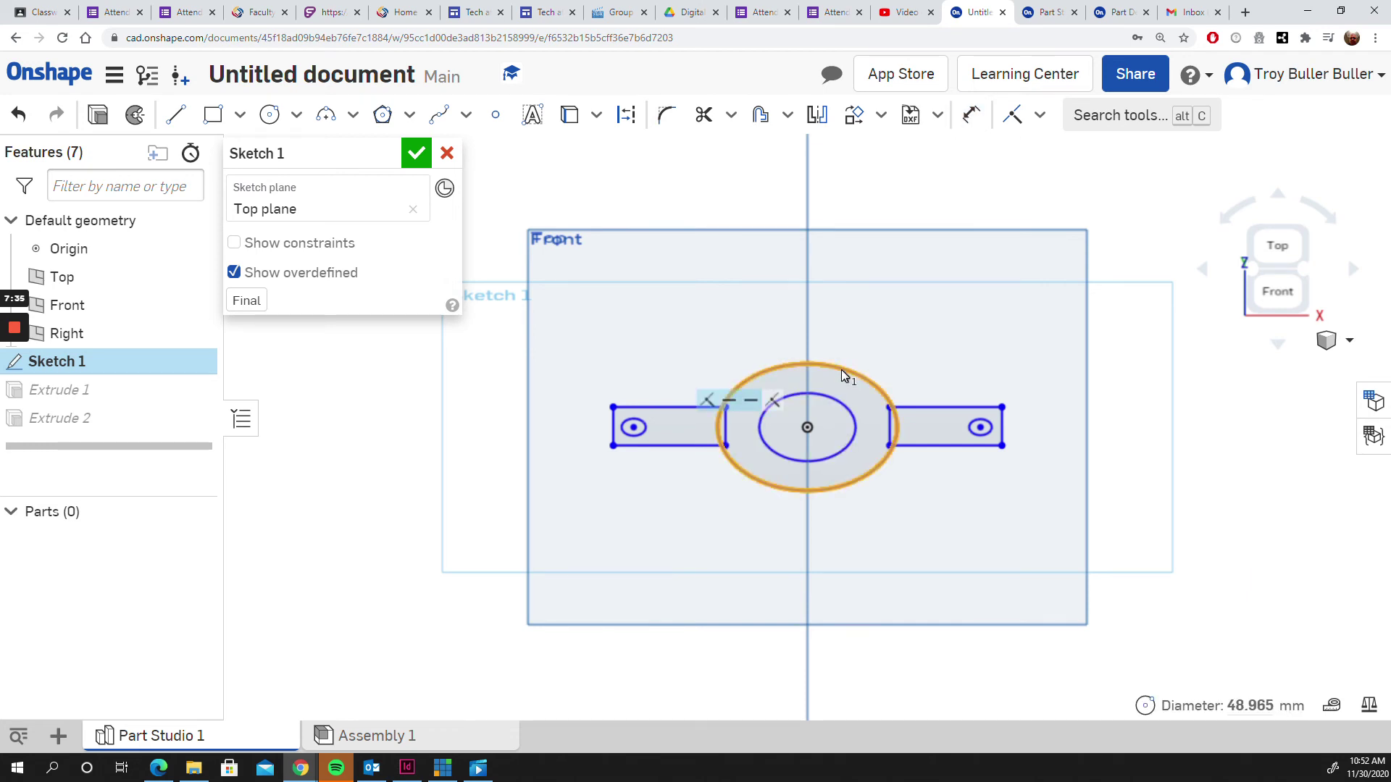
click(963, 120)
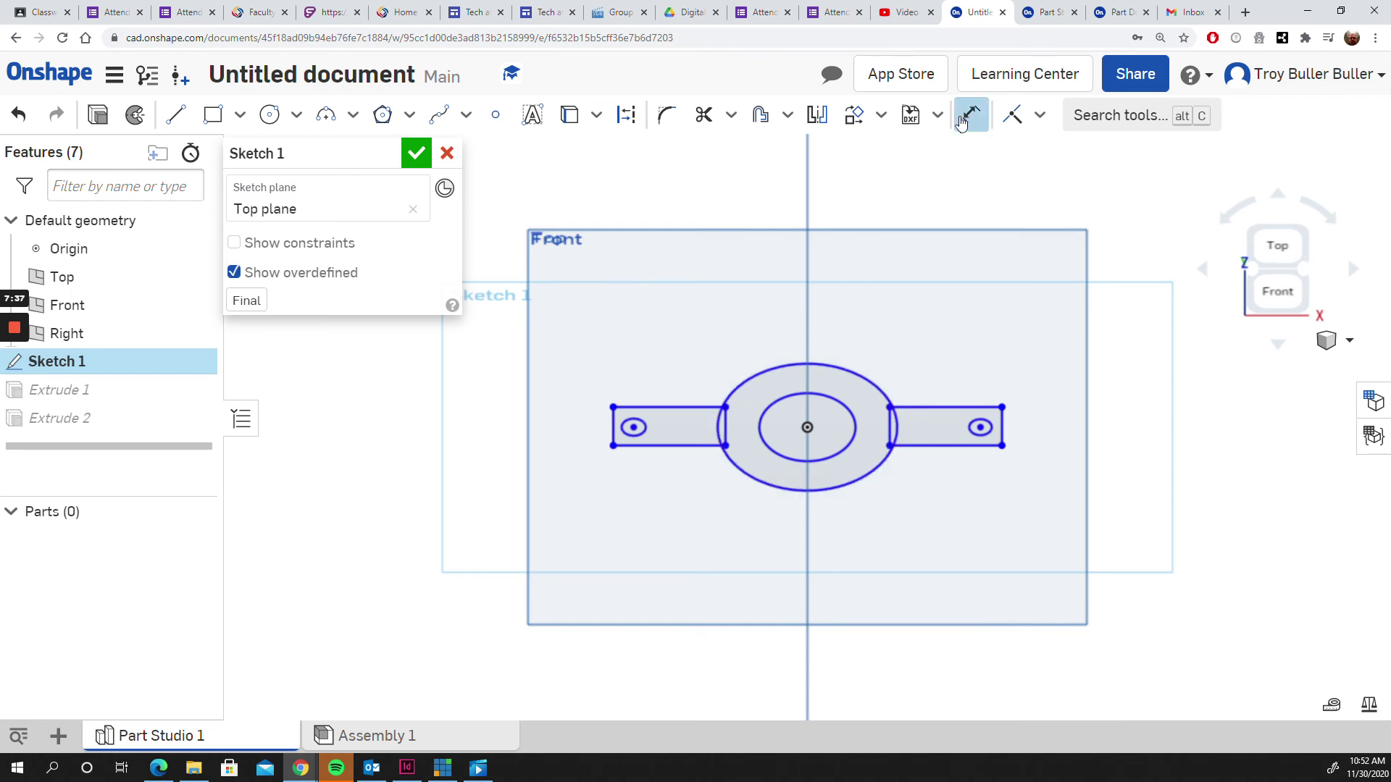
click(837, 362)
click(972, 115)
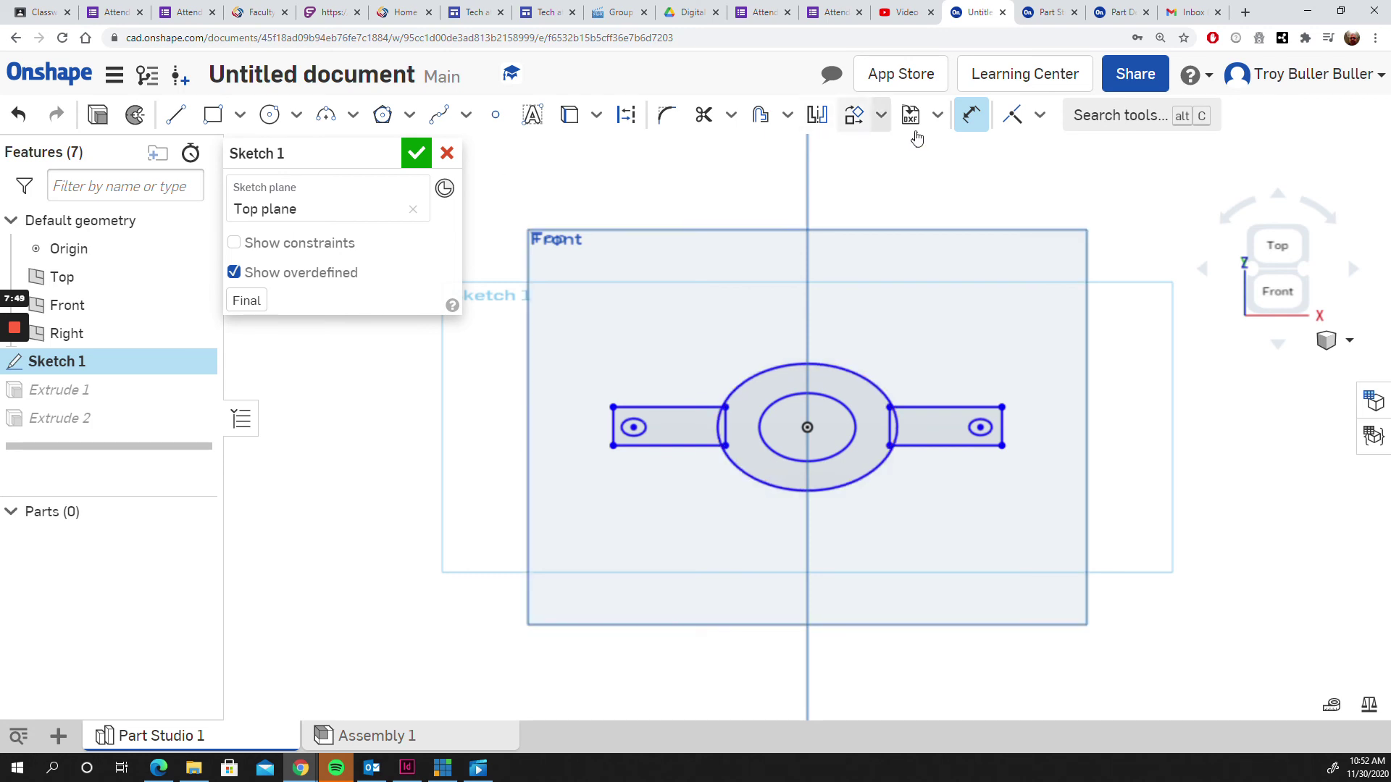
click(971, 114)
click(780, 384)
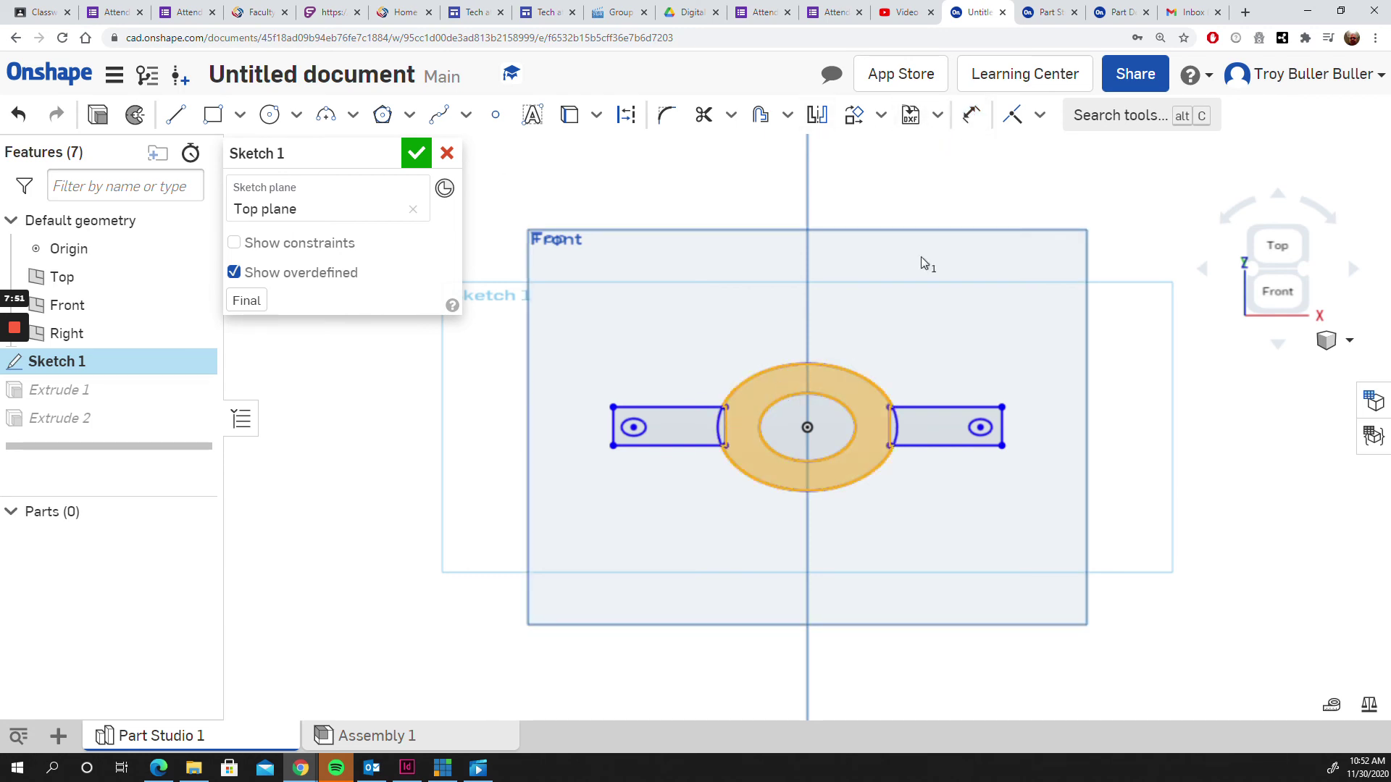
Step: Dimension the diameter of the large outer circle in Sketch 1 as 50 mm, working in the Top view
click(971, 115)
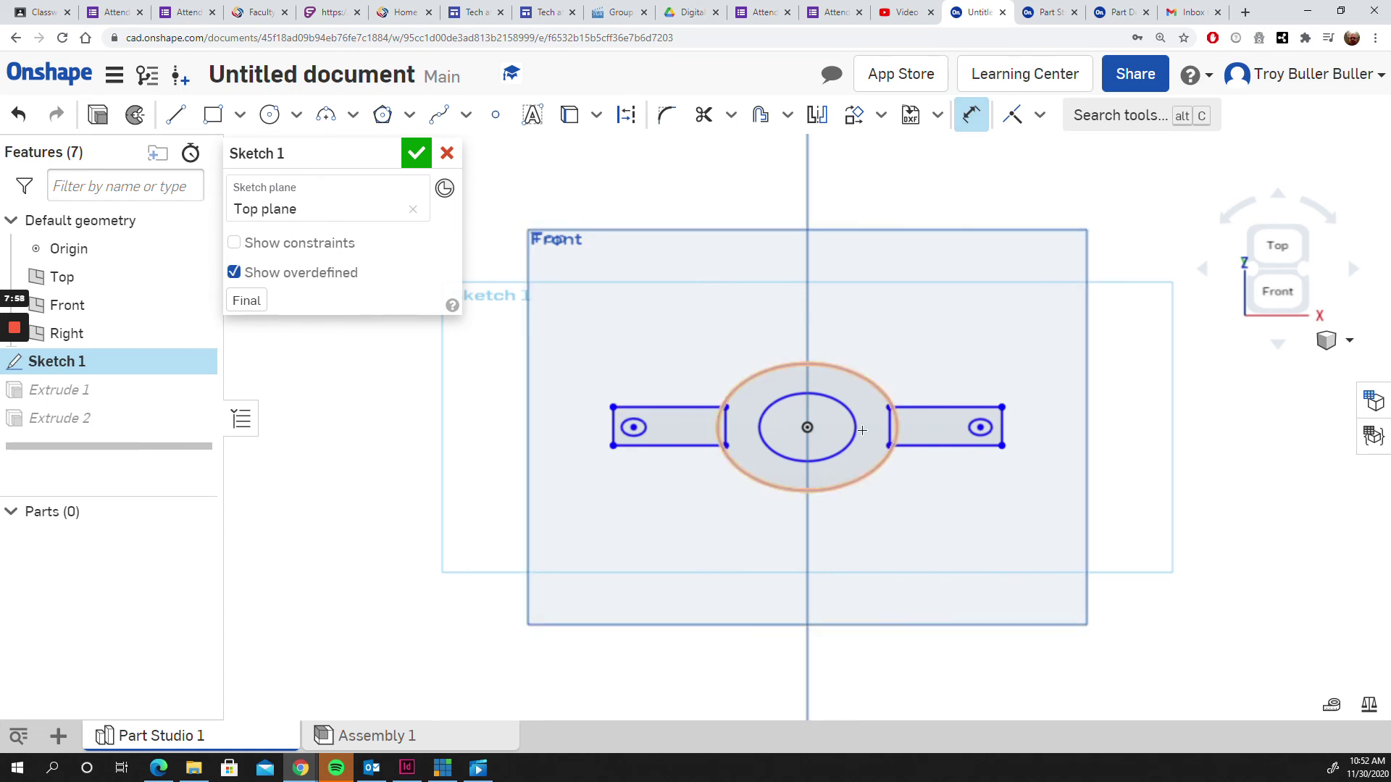
click(1278, 245)
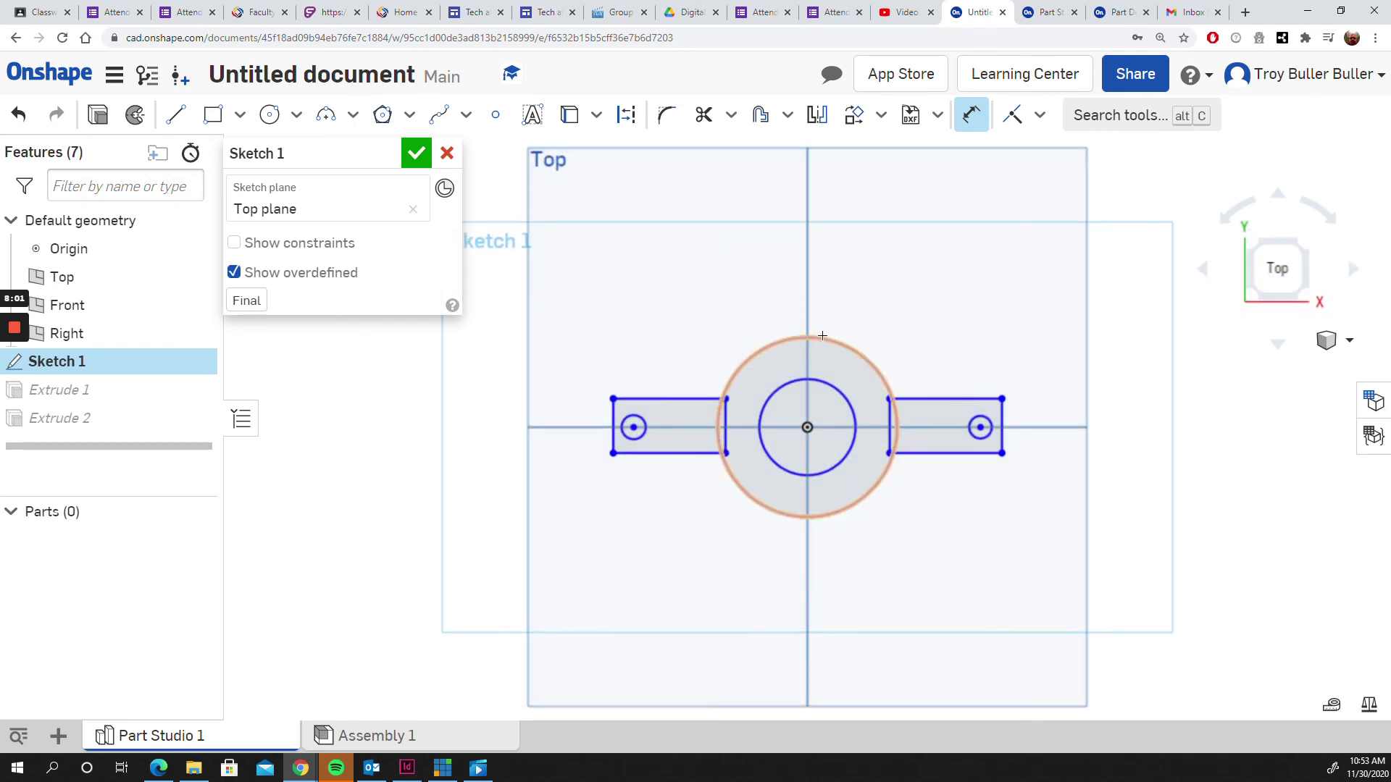
click(823, 336)
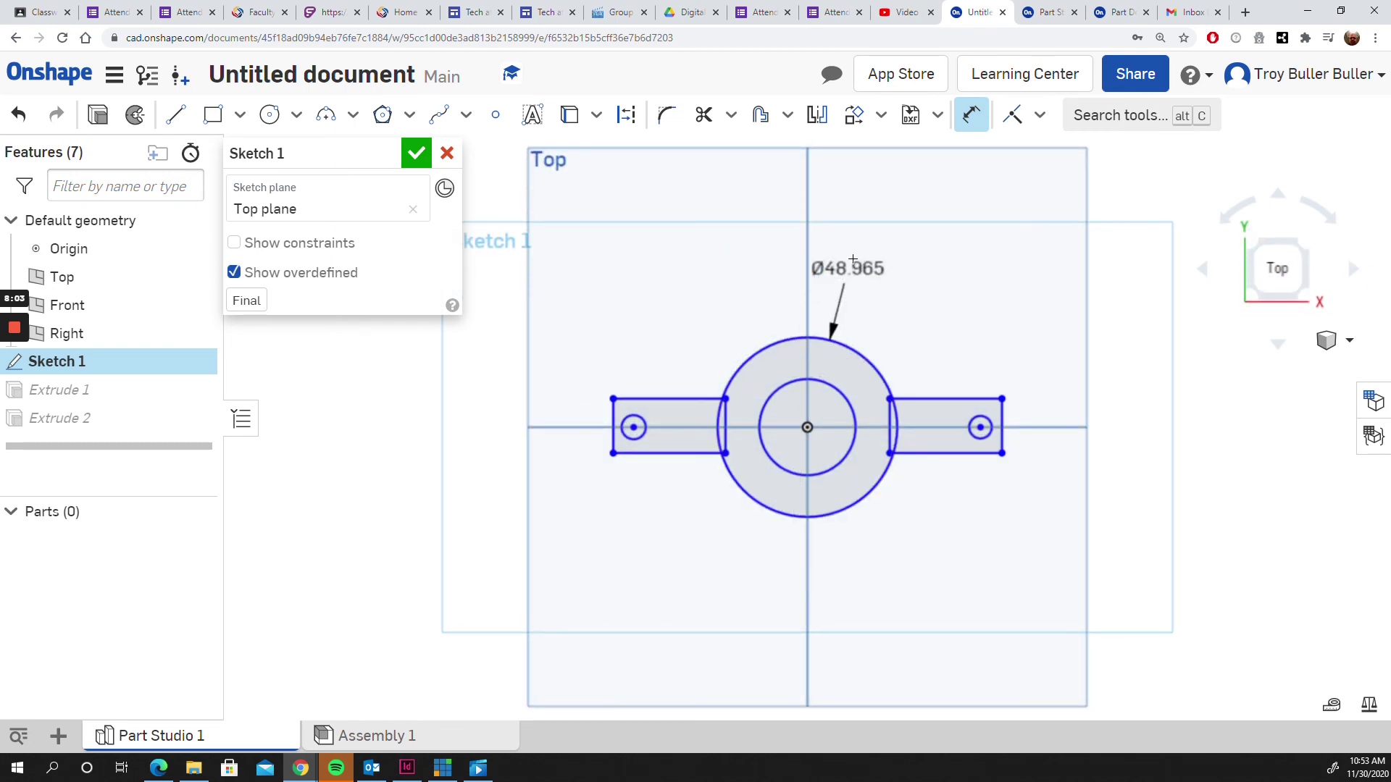
click(859, 241)
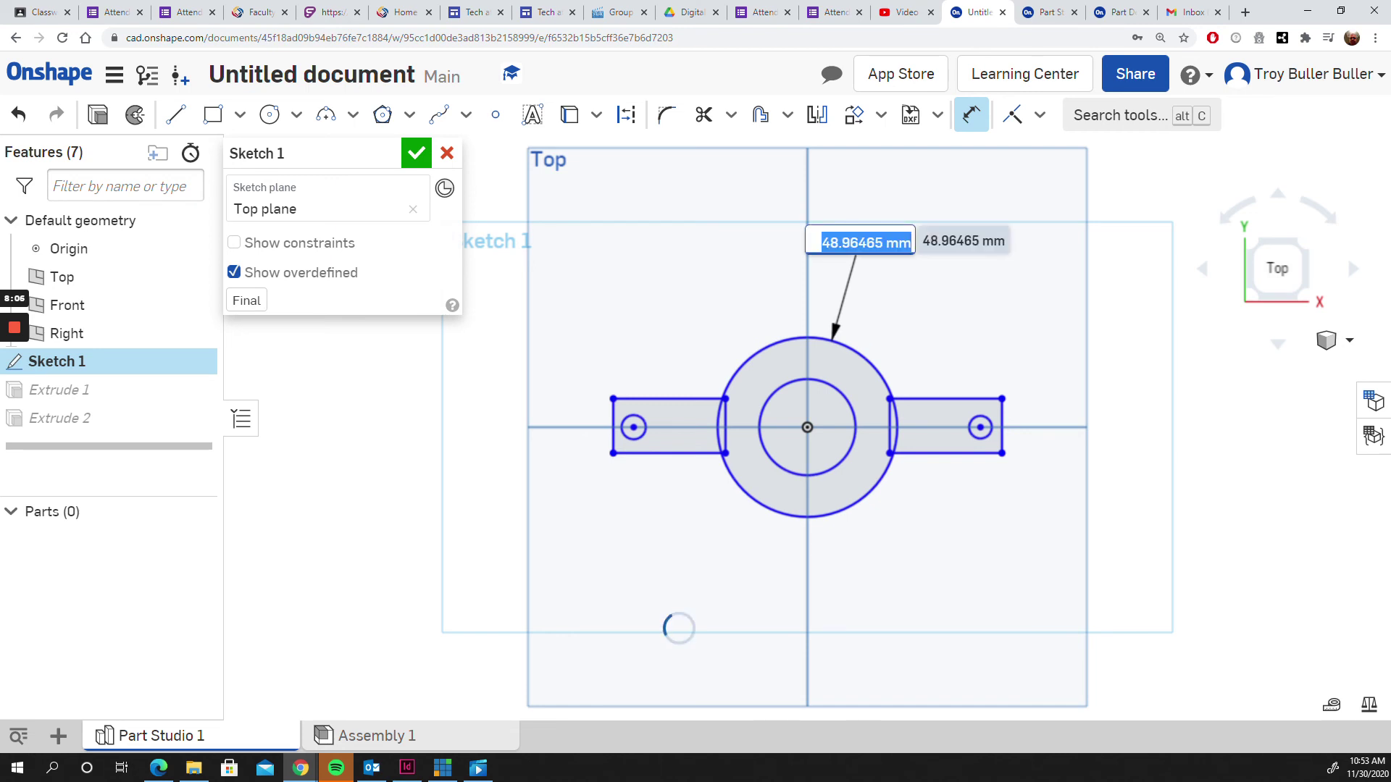
text(5)
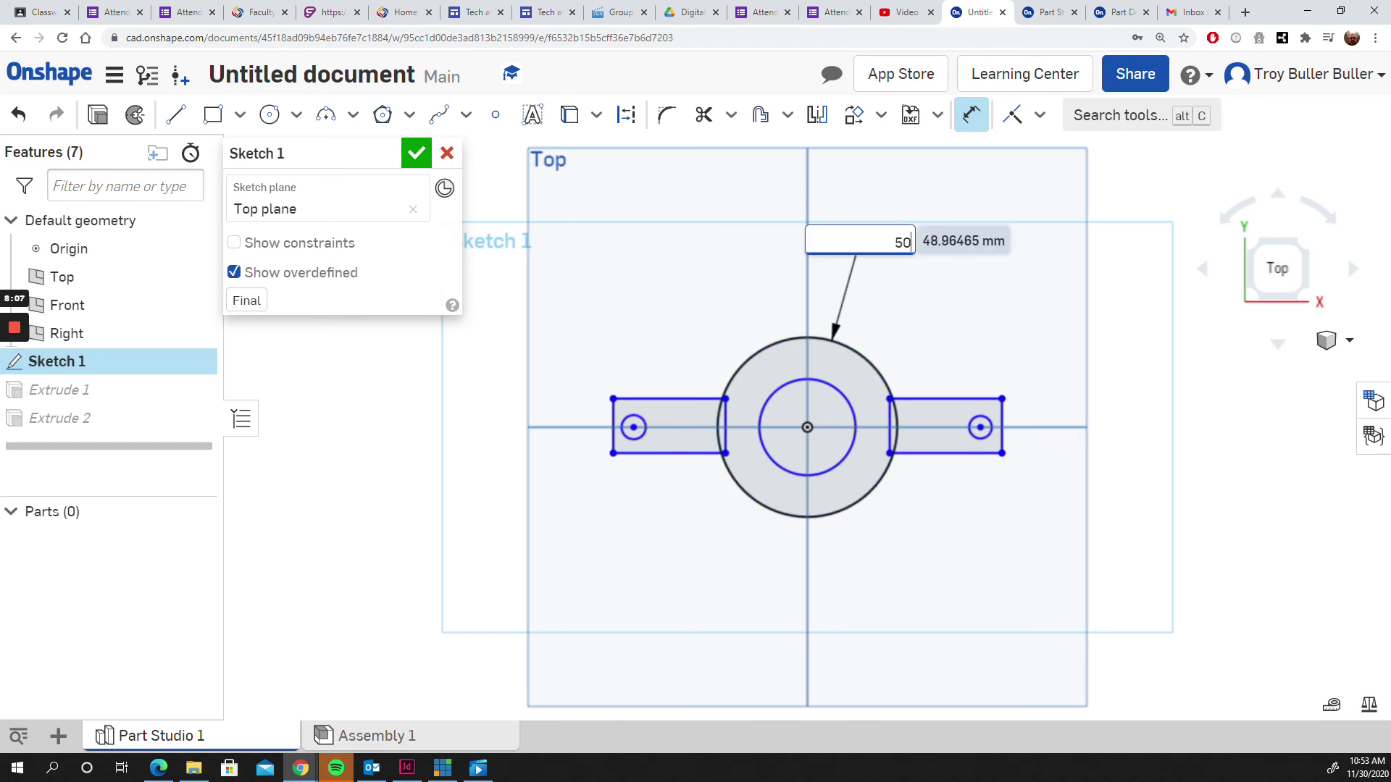
text(0)
key(Return)
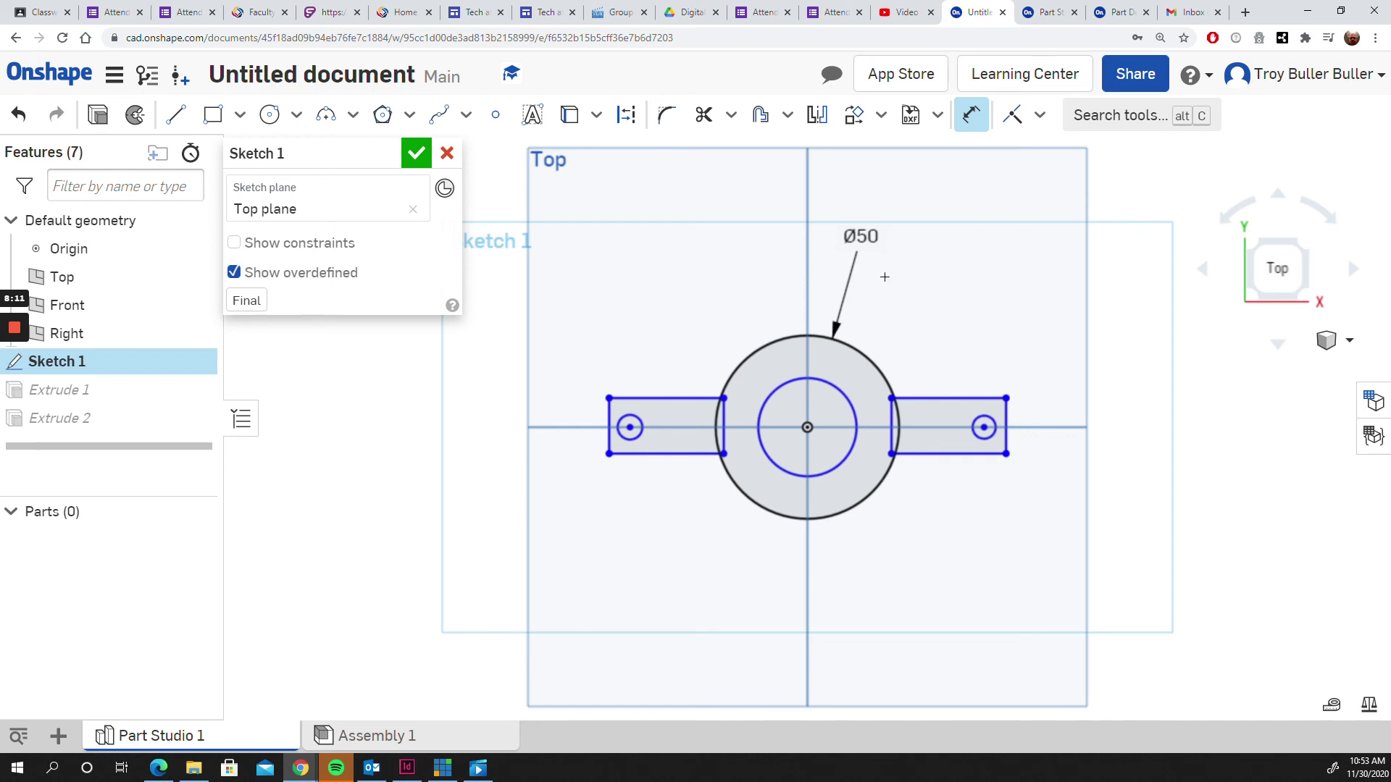
Step: Change the outer circle's diameter dimension to 35 mm
double_click(860, 236)
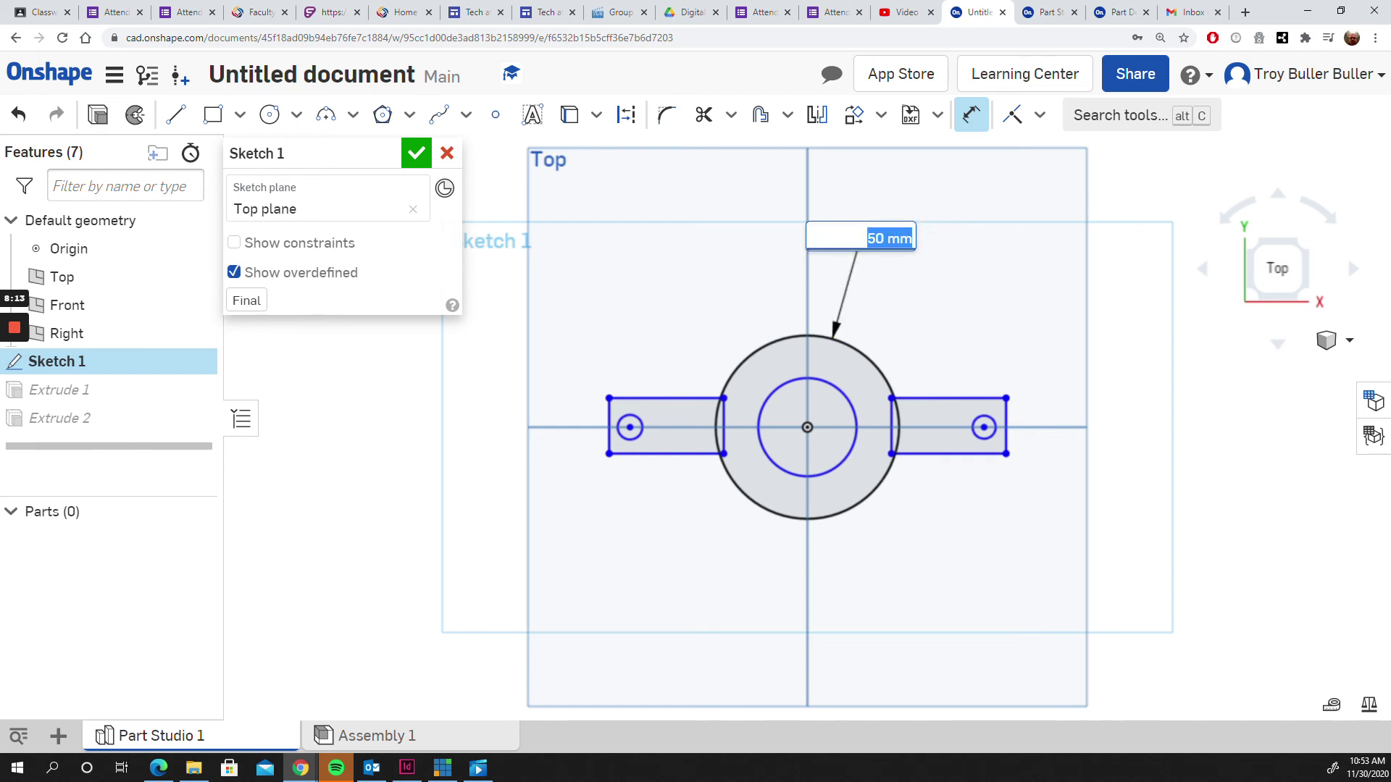
text(35)
key(Return)
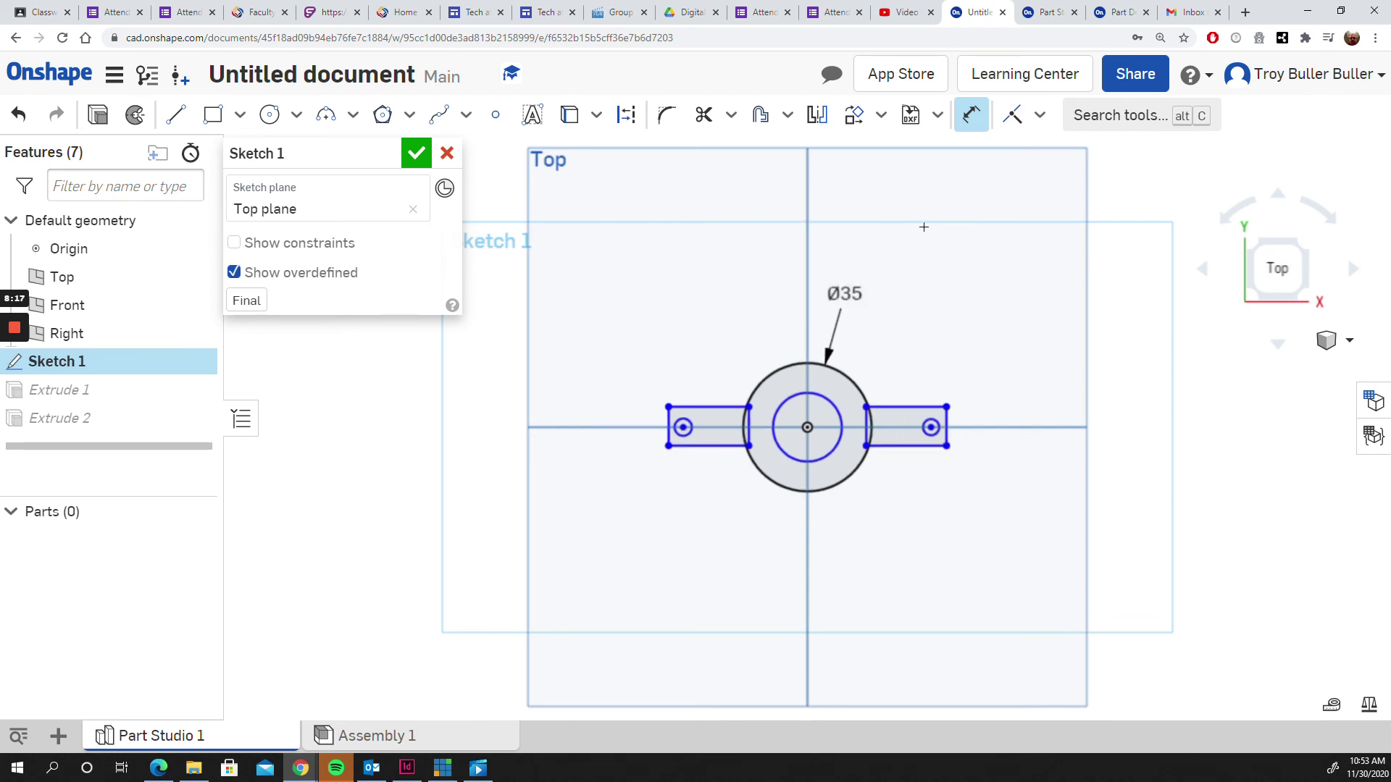
click(771, 373)
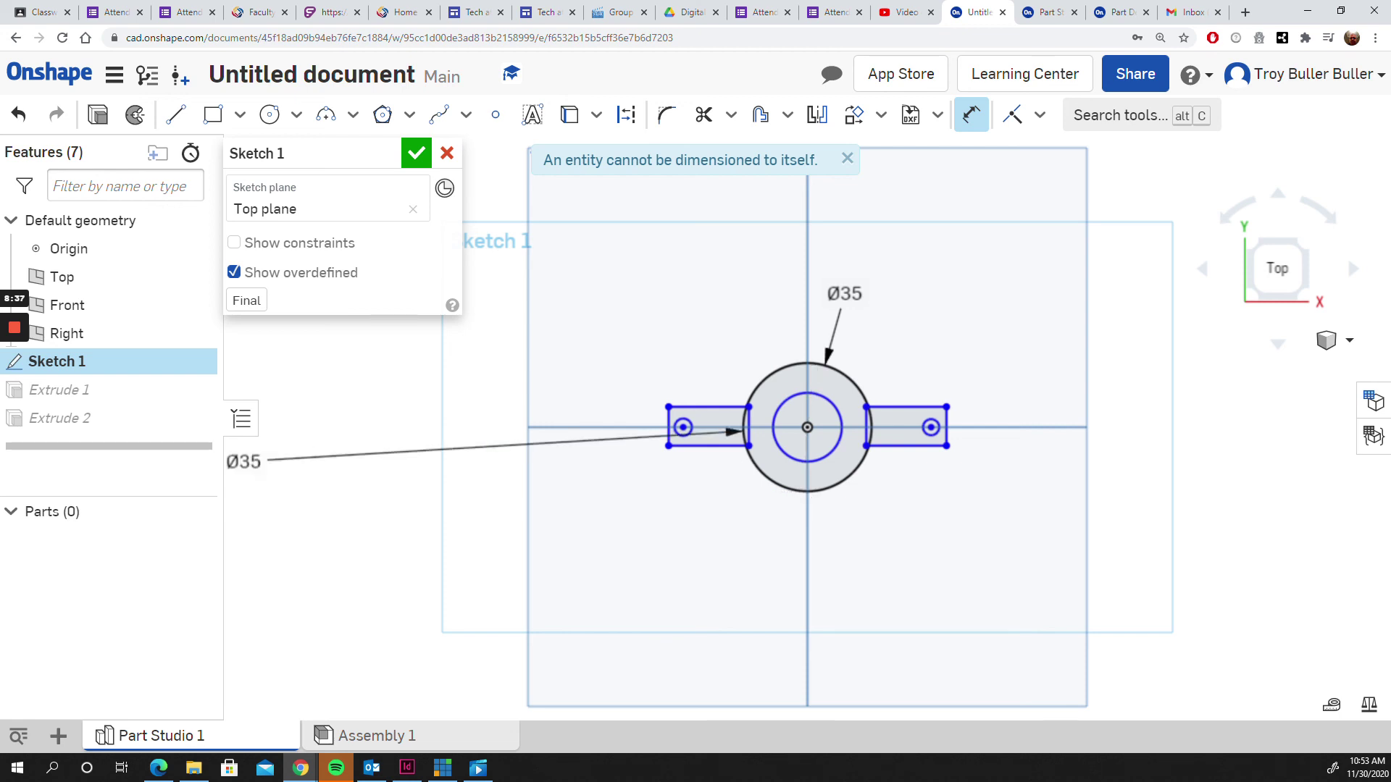
mouse_move(12, 330)
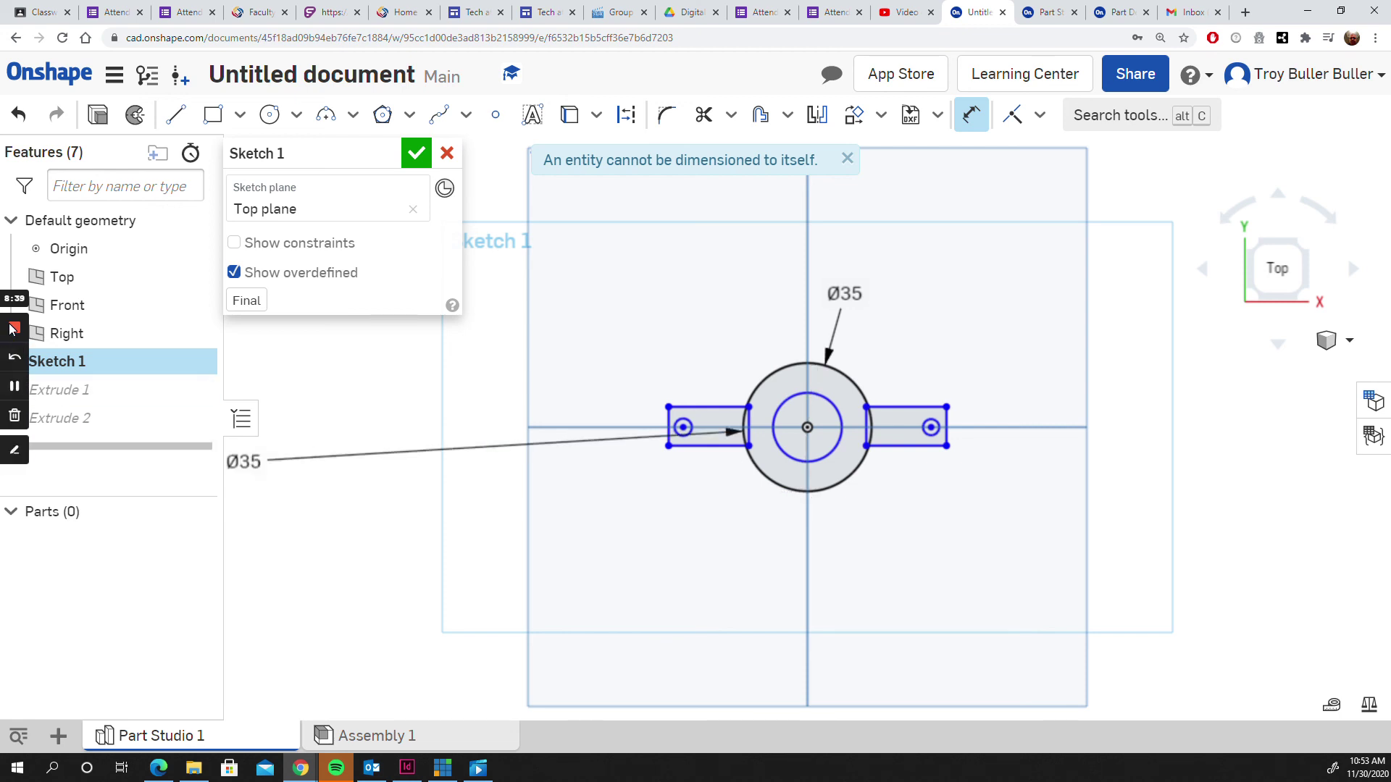